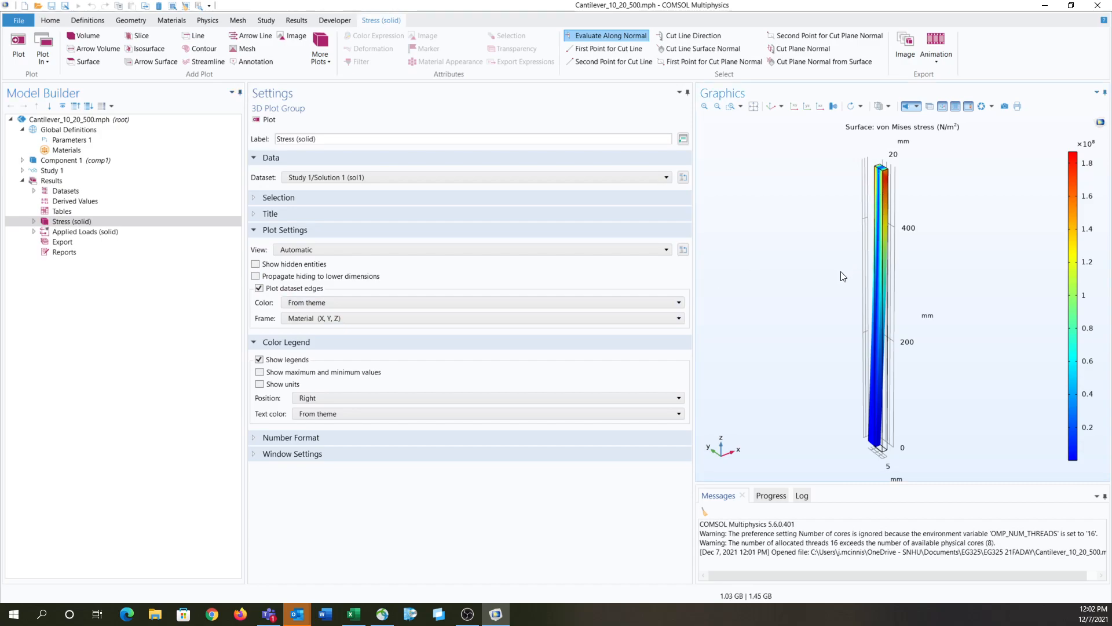
Step: Inspect the cantilever stress plot from several angles, switch it to orthographic projection and restore the default 3D view
{"action": "middle_click_drag", "start_coordinate": [897, 230], "coordinate": [845, 280]}
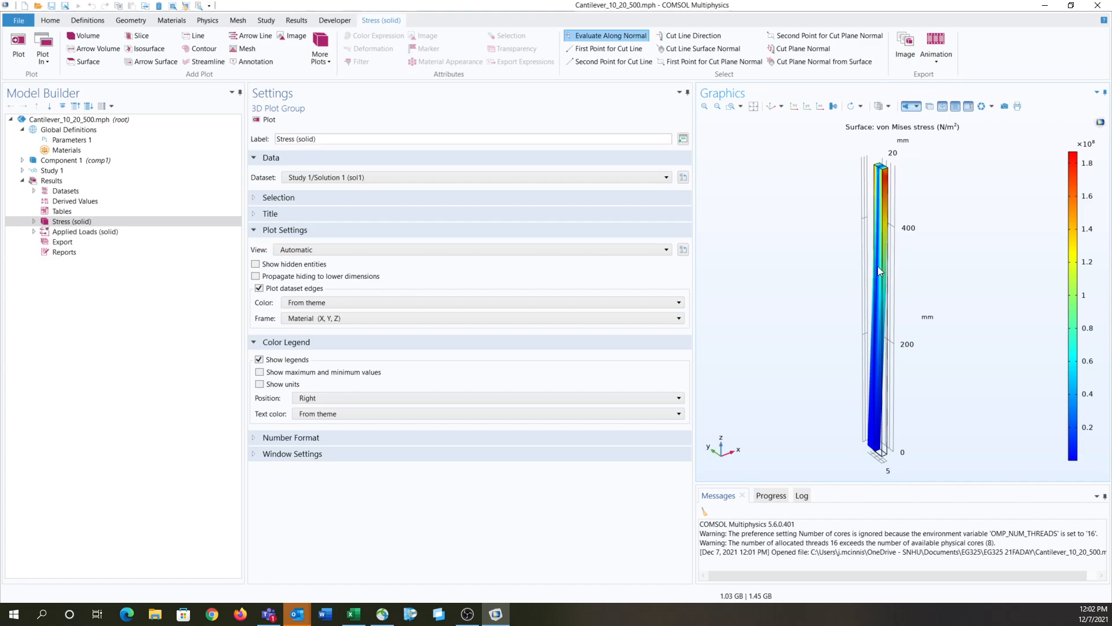
{"action": "left_click_drag", "start_coordinate": [865, 284], "coordinate": [1052, 189]}
{"action": "left_click_drag", "start_coordinate": [815, 254], "coordinate": [739, 291]}
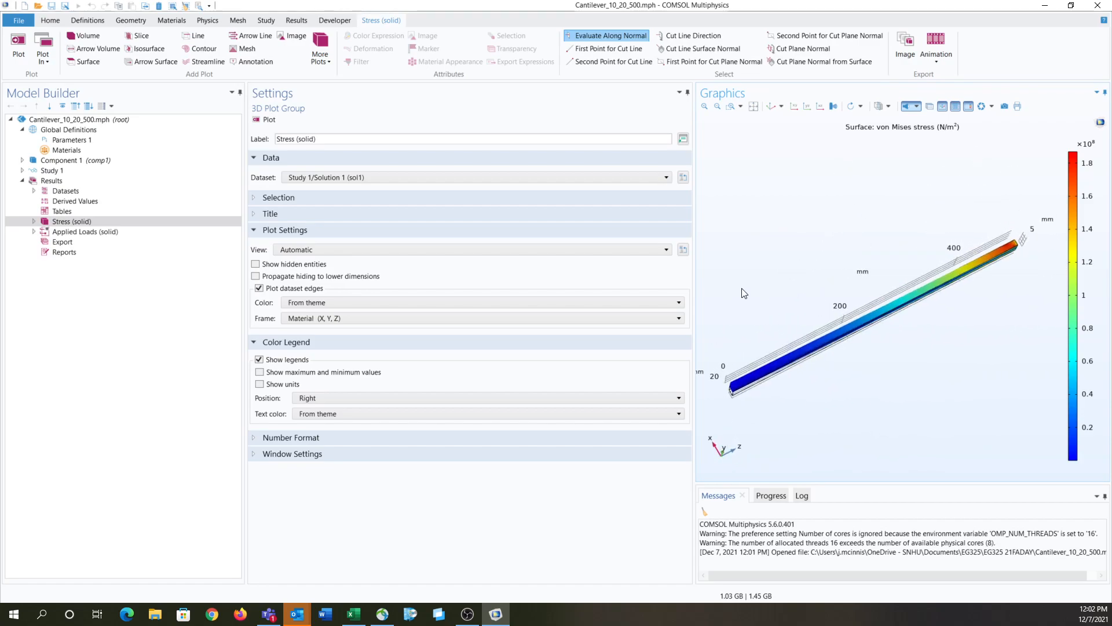
{"action": "left_click", "coordinate": [833, 108]}
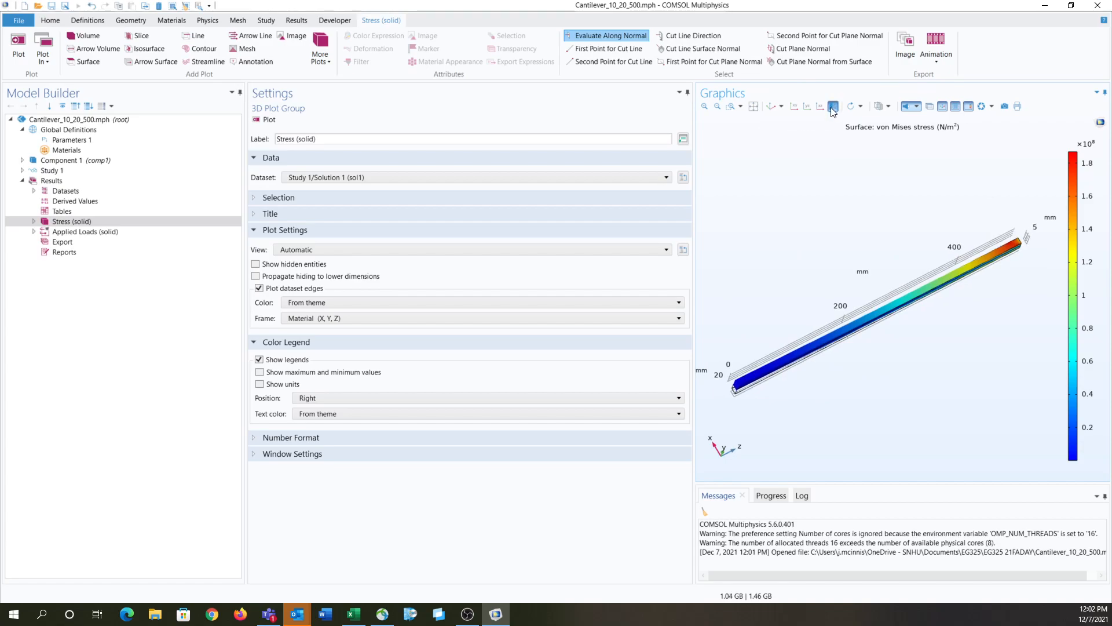
{"action": "left_click", "coordinate": [770, 105]}
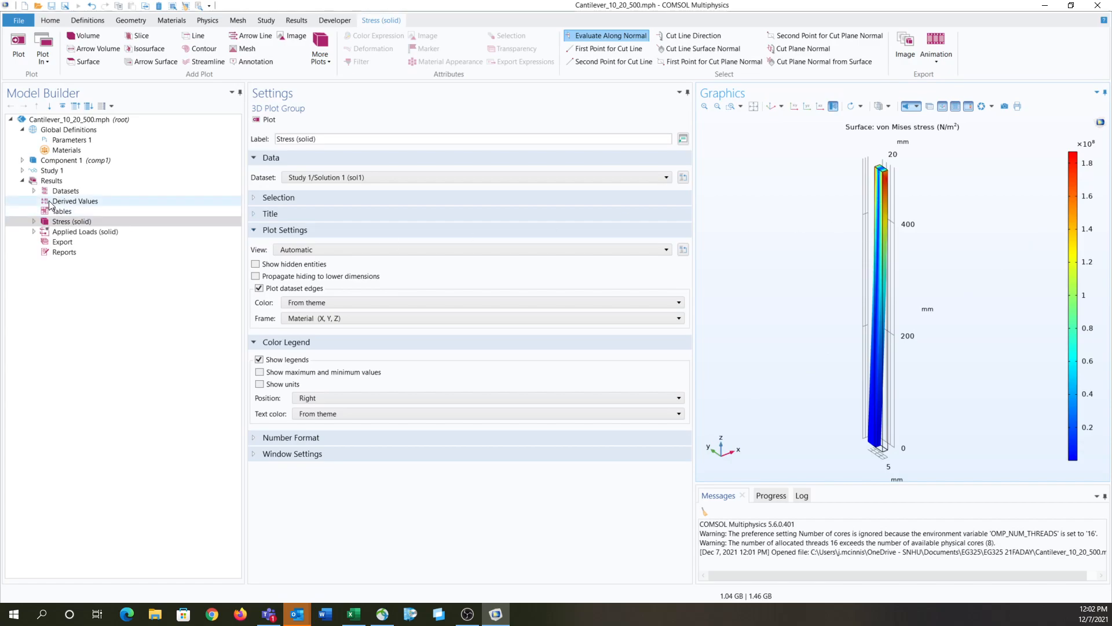
Step: Save a copy of the model under the file name Project_Beam
{"action": "left_click", "coordinate": [19, 22]}
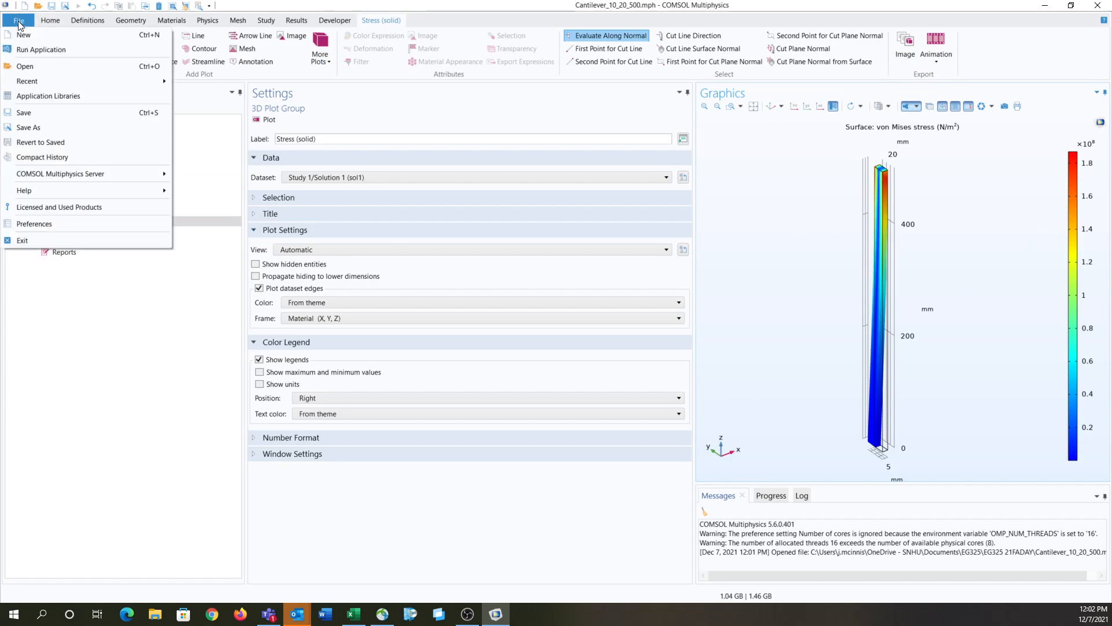
{"action": "left_click", "coordinate": [33, 125]}
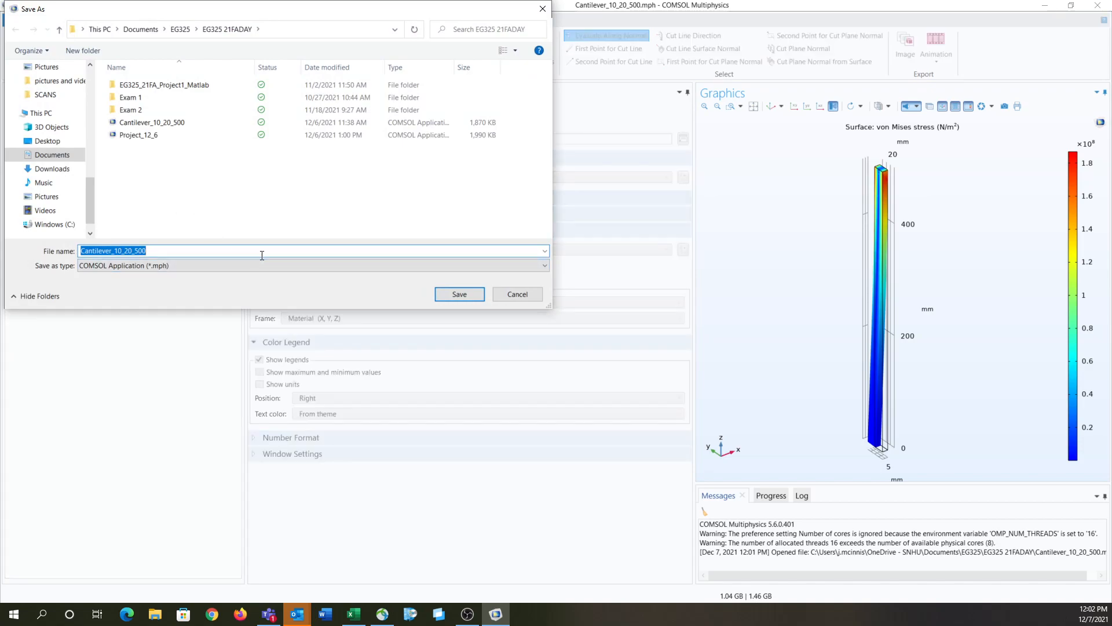
{"action": "type", "text": "Project_Beam"}
{"action": "key", "text": "Return"}
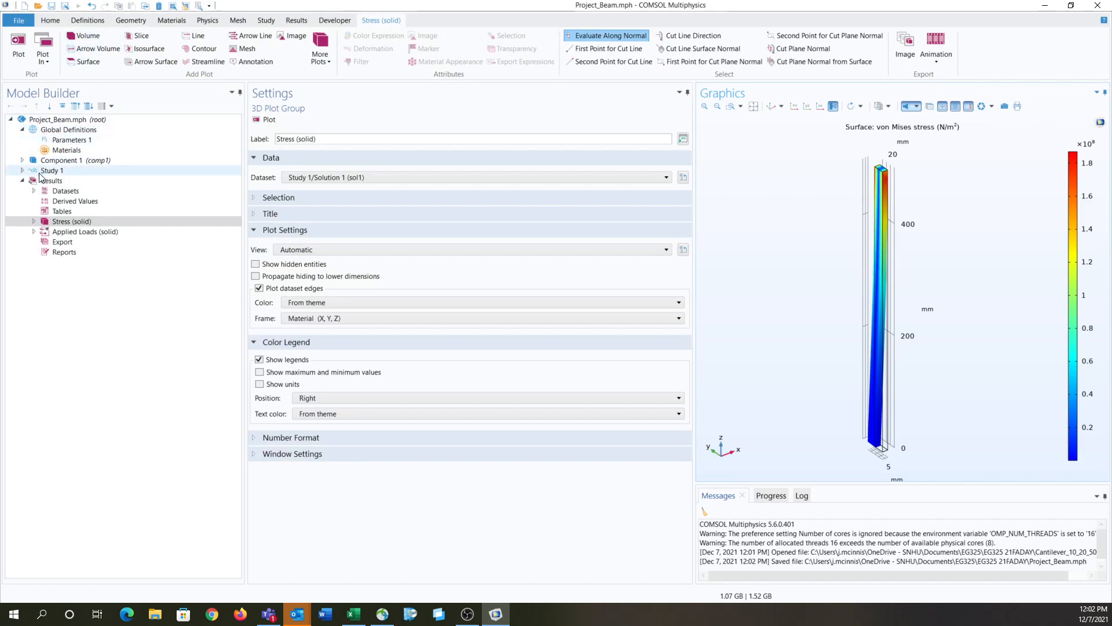
Step: Set the width of Block 1 in Geometry 1 to 500 mm and its height to 10 mm, and build the block
{"action": "left_click", "coordinate": [22, 160]}
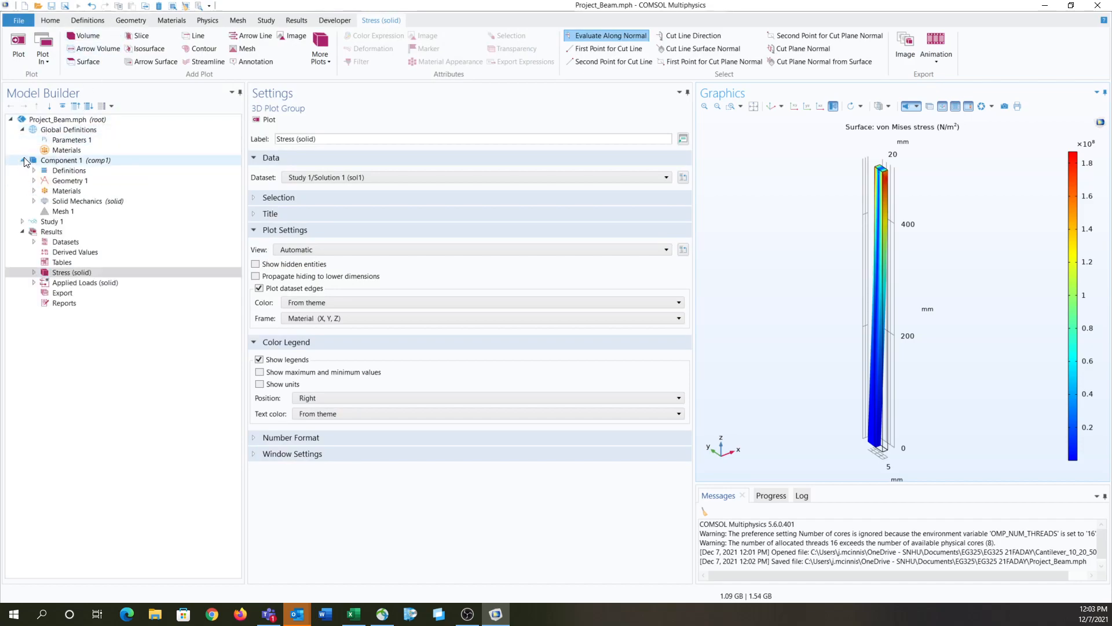
{"action": "double_click", "coordinate": [68, 180]}
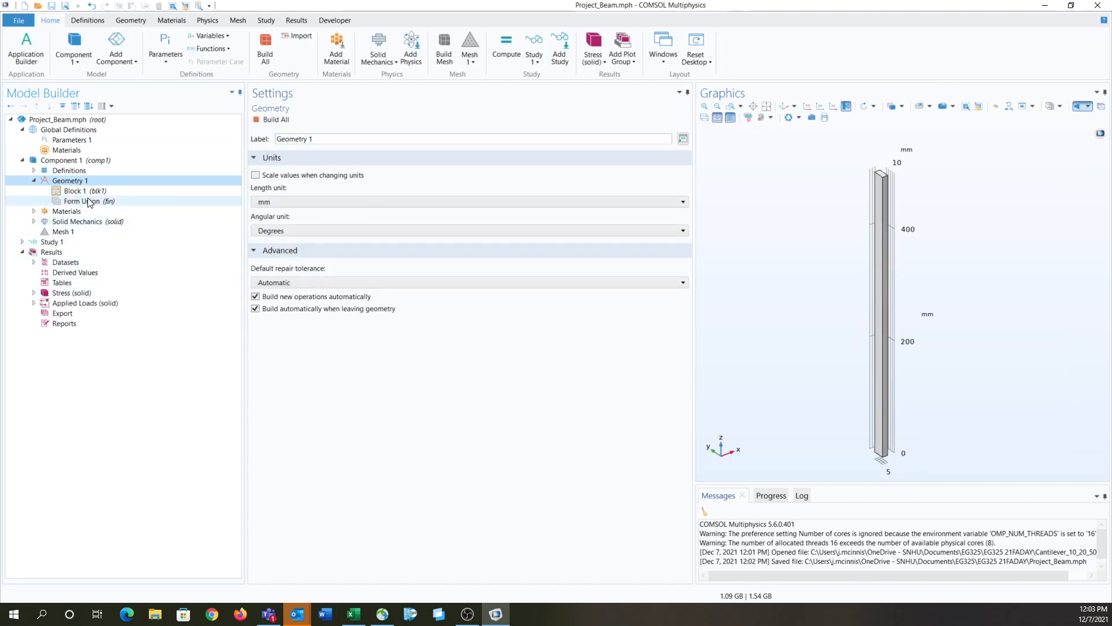
{"action": "left_click", "coordinate": [74, 191]}
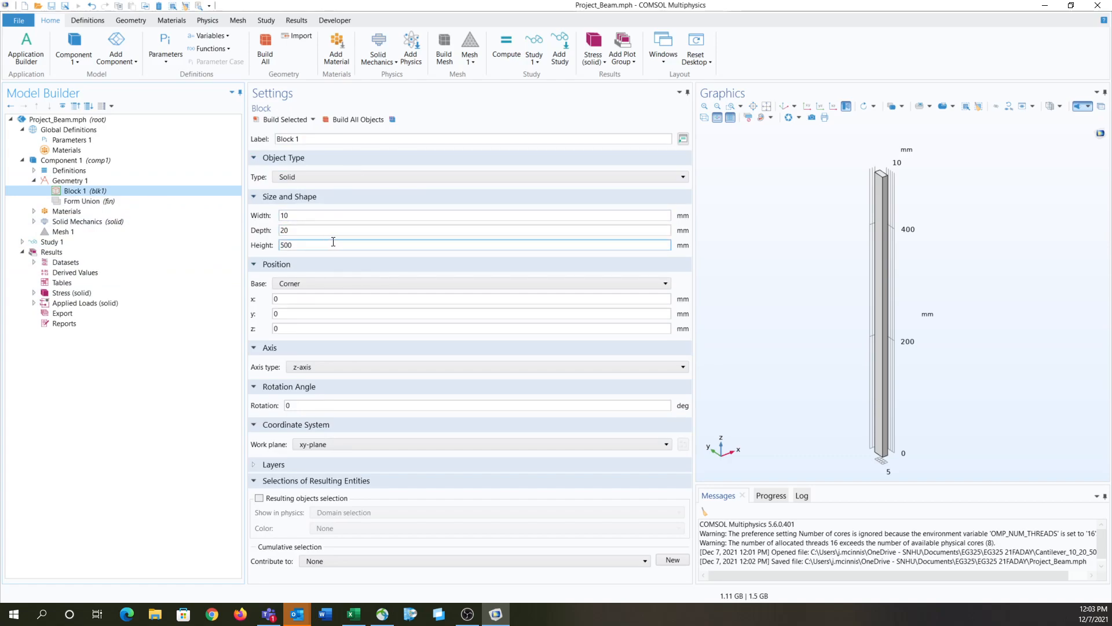
{"action": "left_click", "coordinate": [329, 243]}
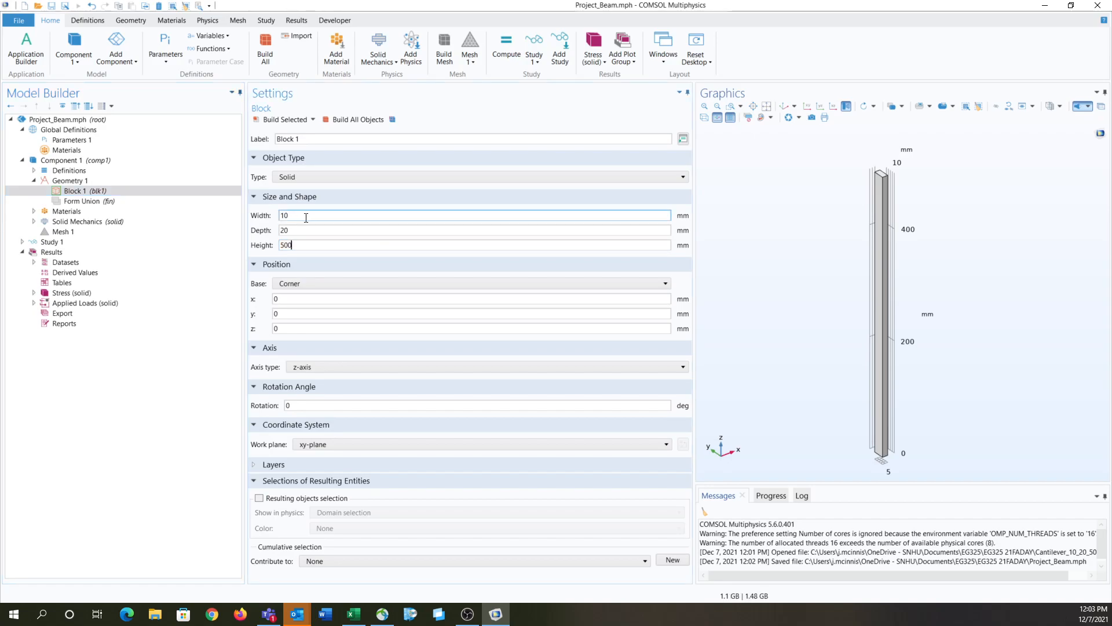
{"action": "double_click", "coordinate": [306, 216]}
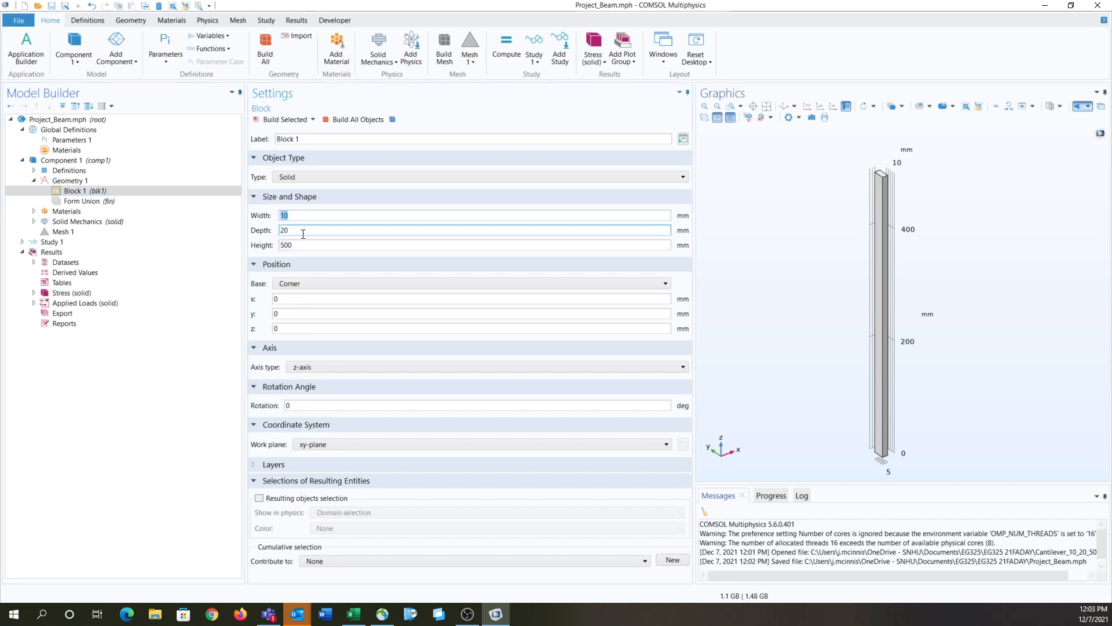
{"action": "key", "text": "Tab"}
{"action": "key", "text": "Tab"}
{"action": "type", "text": "10"}
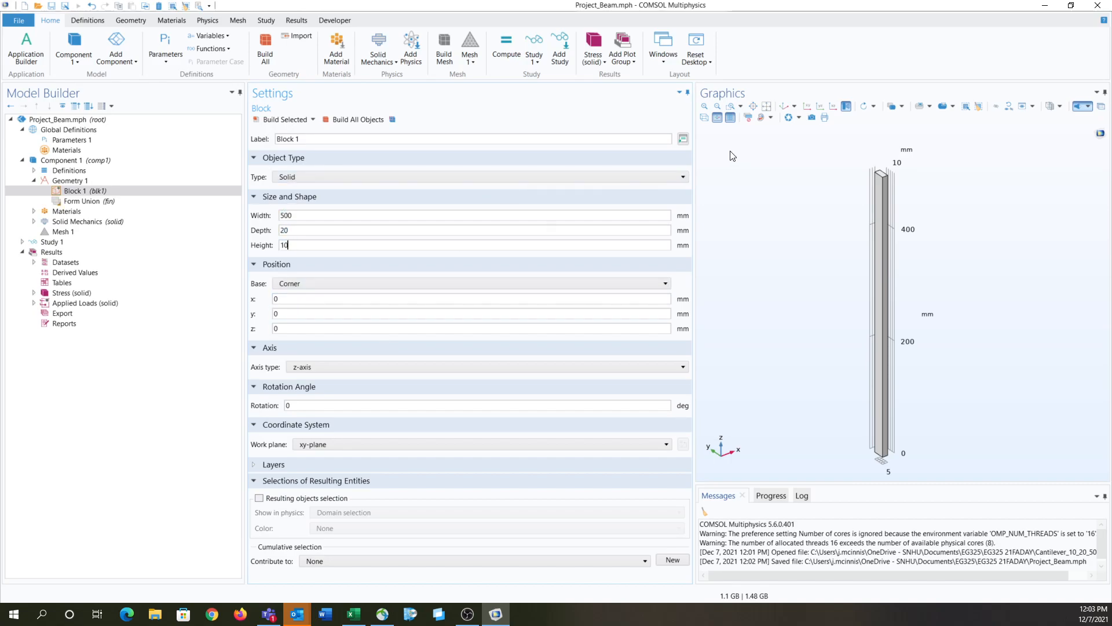
{"action": "left_click", "coordinate": [276, 120]}
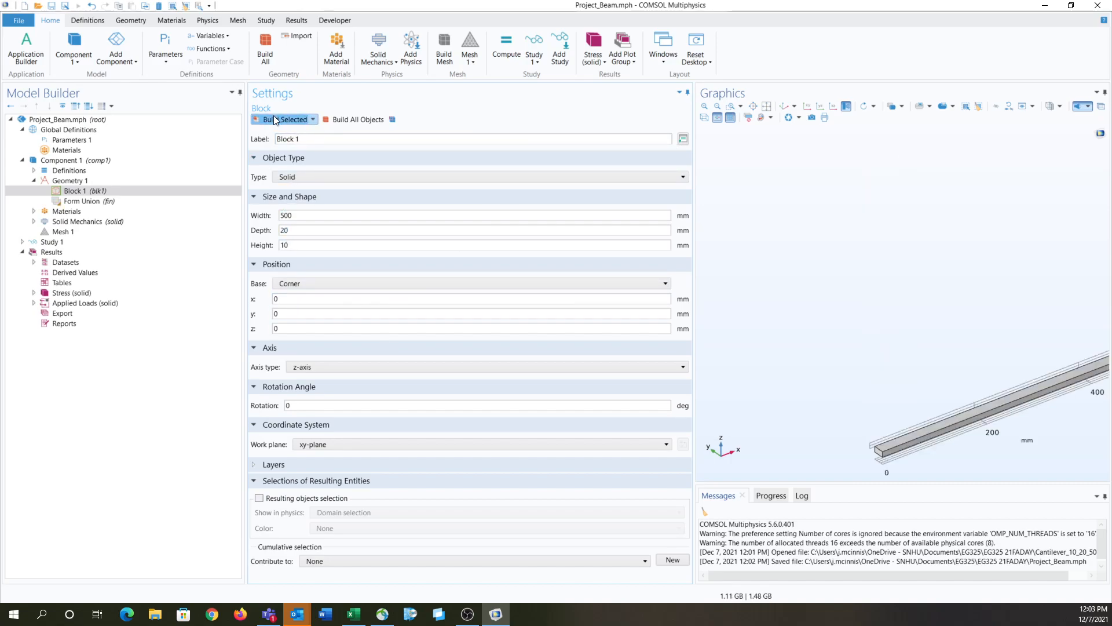
{"action": "left_click", "coordinate": [784, 106]}
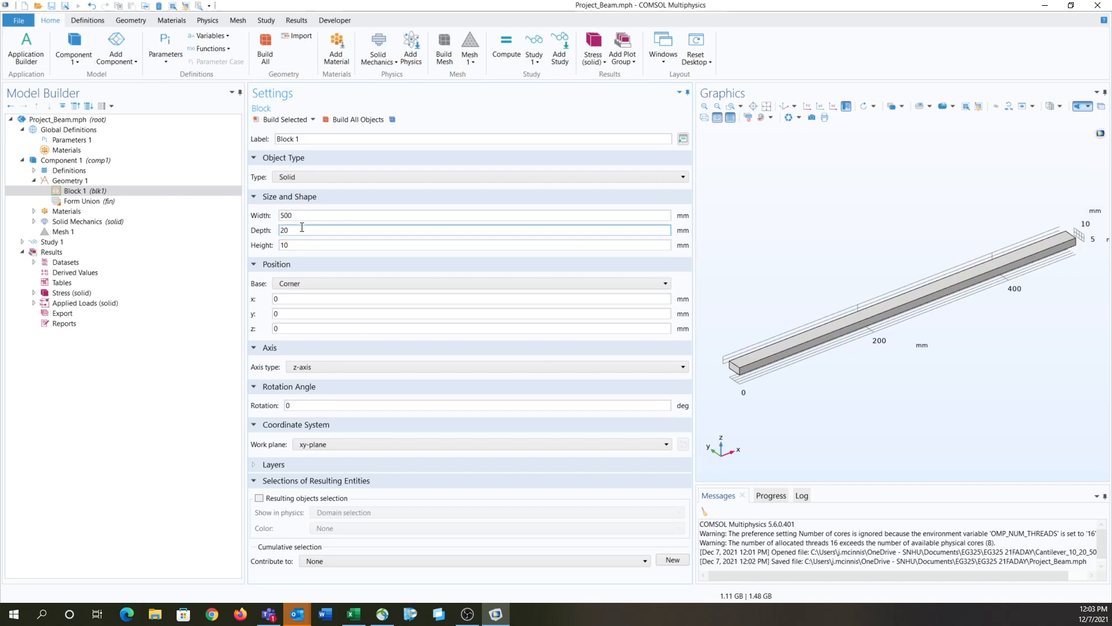
Step: Lengthen Block 1 to a width of 750 mm and rebuild it
{"action": "left_click", "coordinate": [364, 249]}
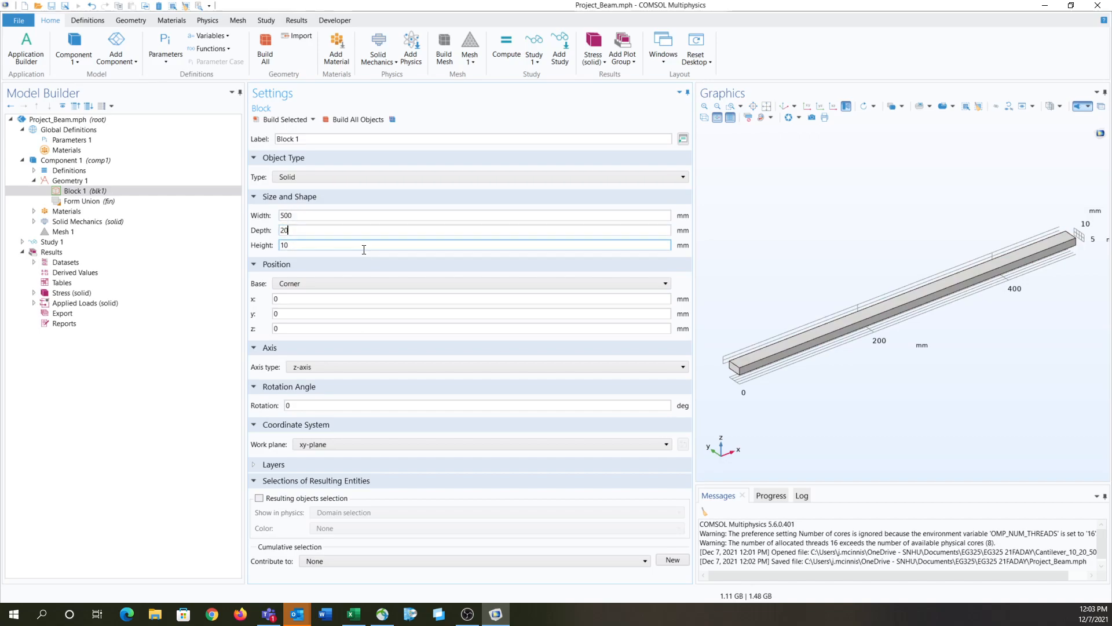
{"action": "left_click", "coordinate": [365, 234]}
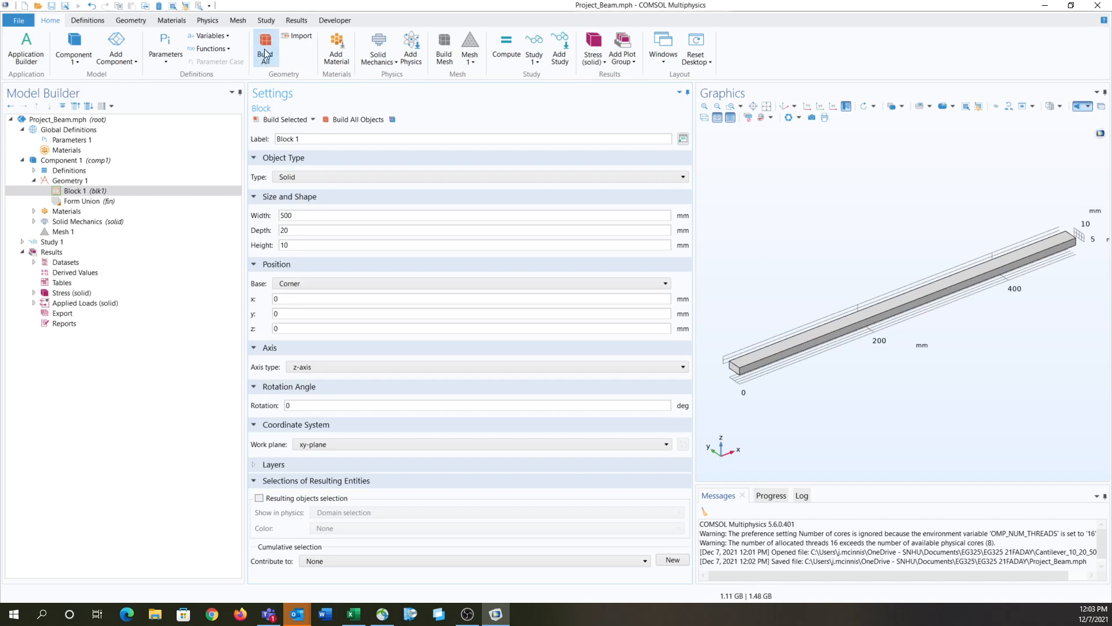
{"action": "double_click", "coordinate": [320, 215]}
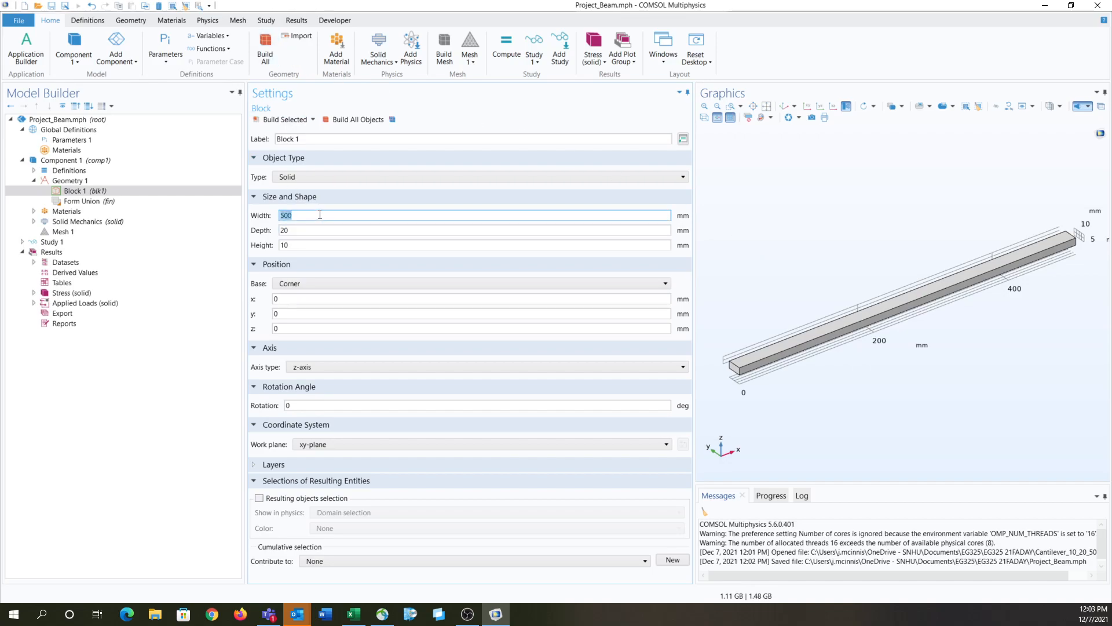
{"action": "type", "text": "75"}
{"action": "left_click", "coordinate": [286, 120]}
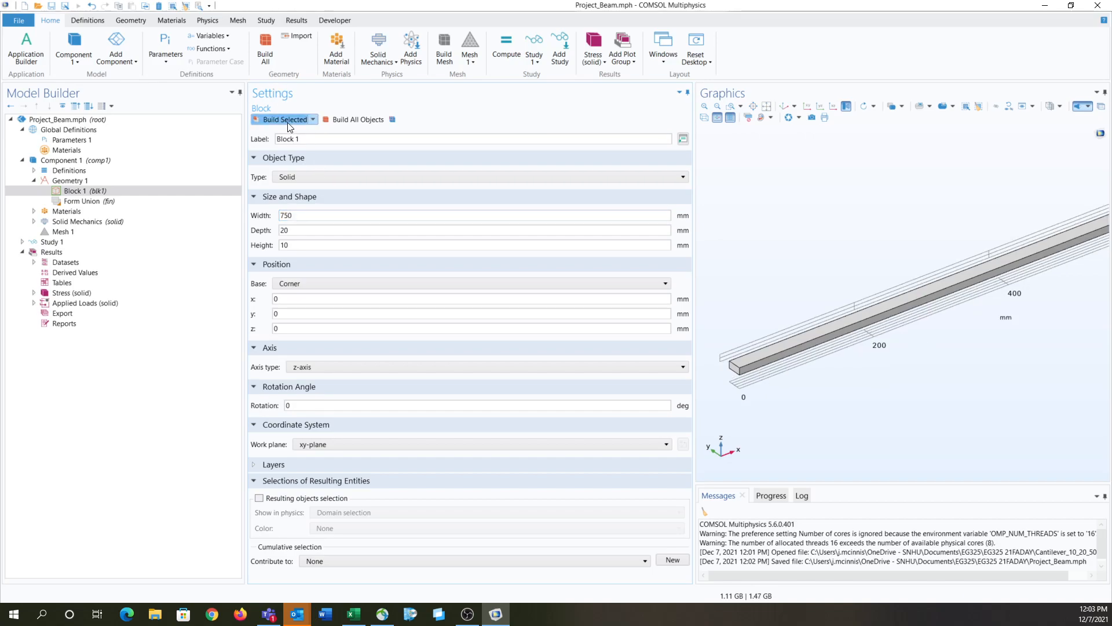
Step: Add a second block to the geometry with its corner at x = 750 mm
{"action": "left_click", "coordinate": [131, 21]}
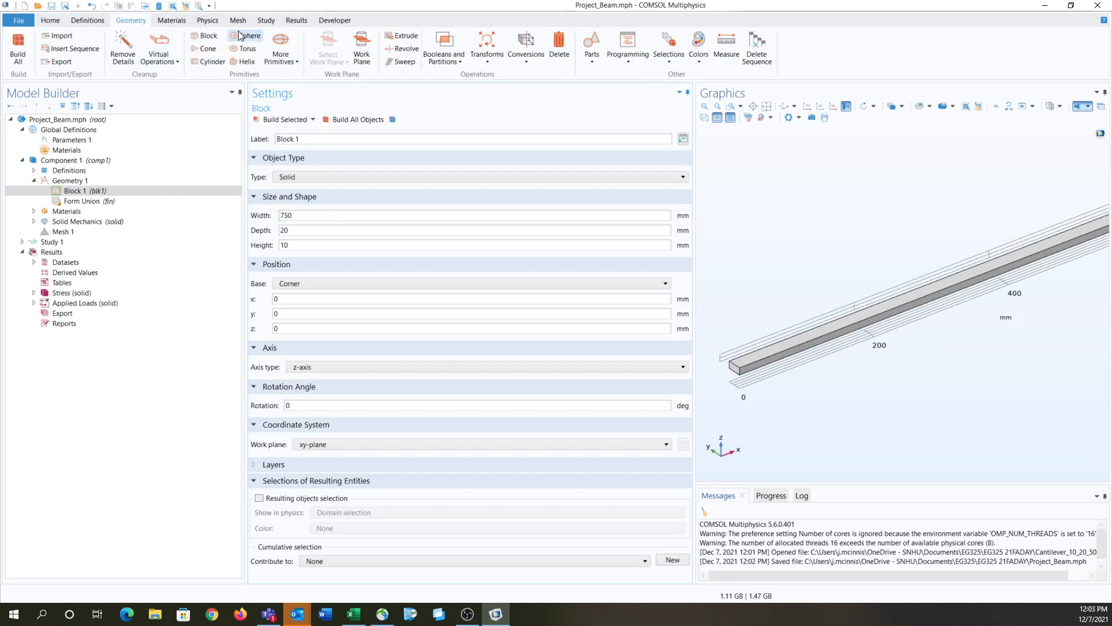
{"action": "left_click", "coordinate": [207, 37]}
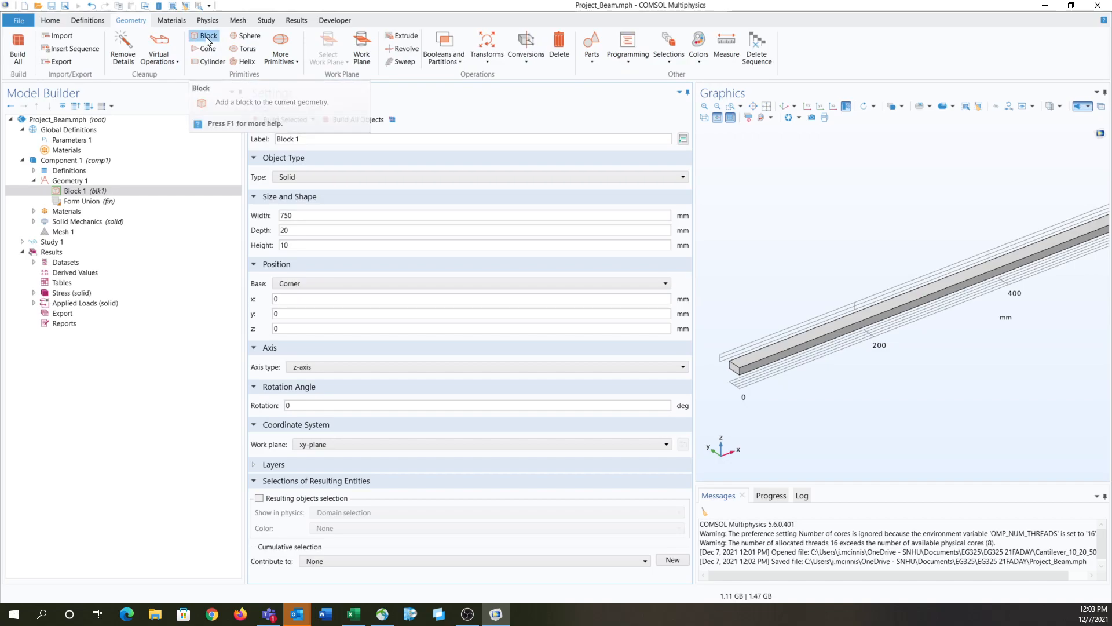
{"action": "left_click", "coordinate": [283, 297]}
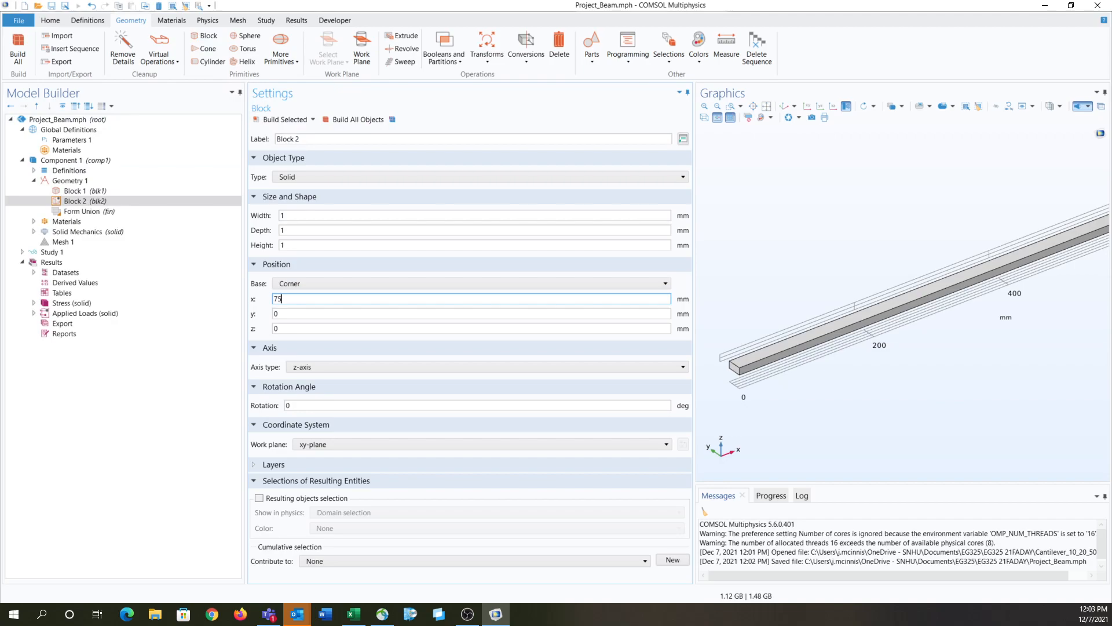
{"action": "type", "text": "750"}
Step: Size the second block to 1250 mm width, 20 mm depth and 10 mm height, and build it
{"action": "left_click", "coordinate": [289, 216]}
{"action": "double_click", "coordinate": [292, 217]}
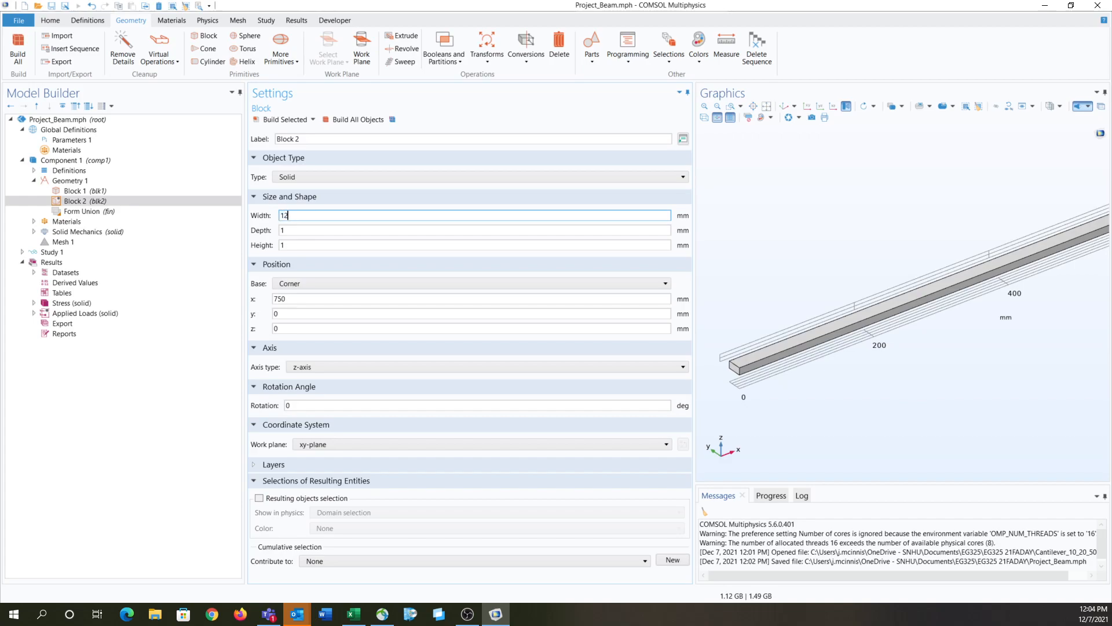
{"action": "type", "text": "1250"}
{"action": "left_click", "coordinate": [288, 230]}
{"action": "double_click", "coordinate": [288, 231]}
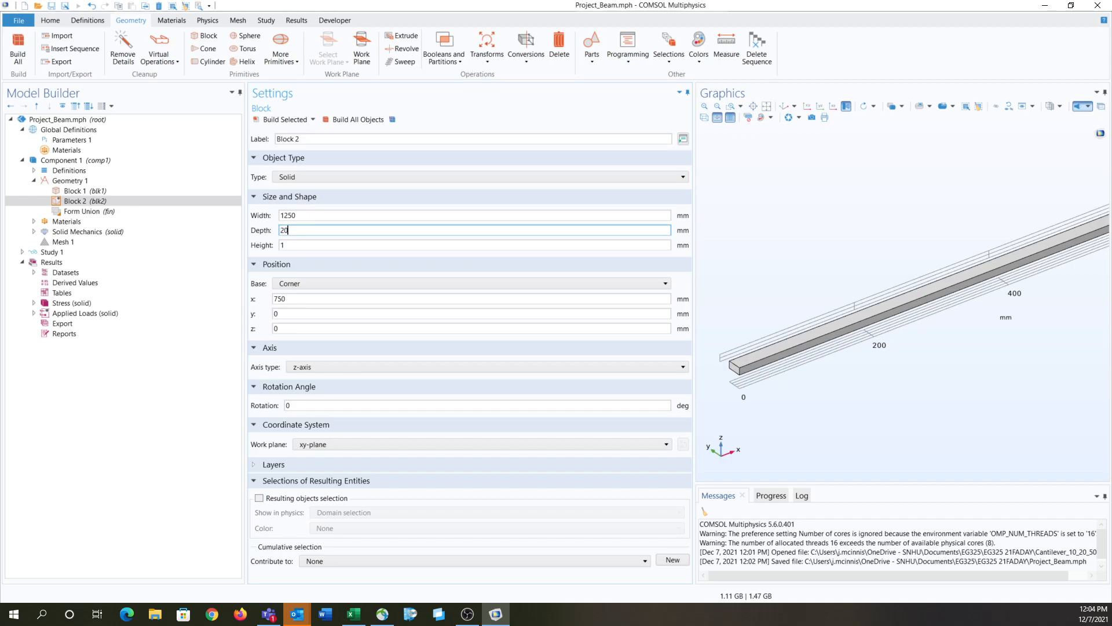
{"action": "type", "text": "0"}
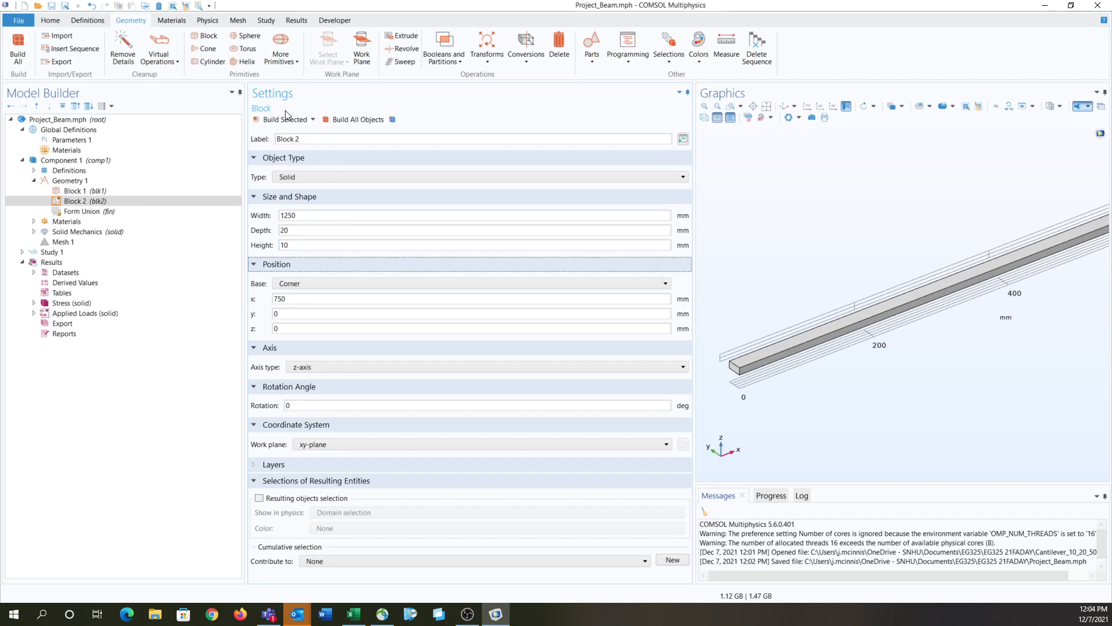
{"action": "left_click", "coordinate": [286, 120]}
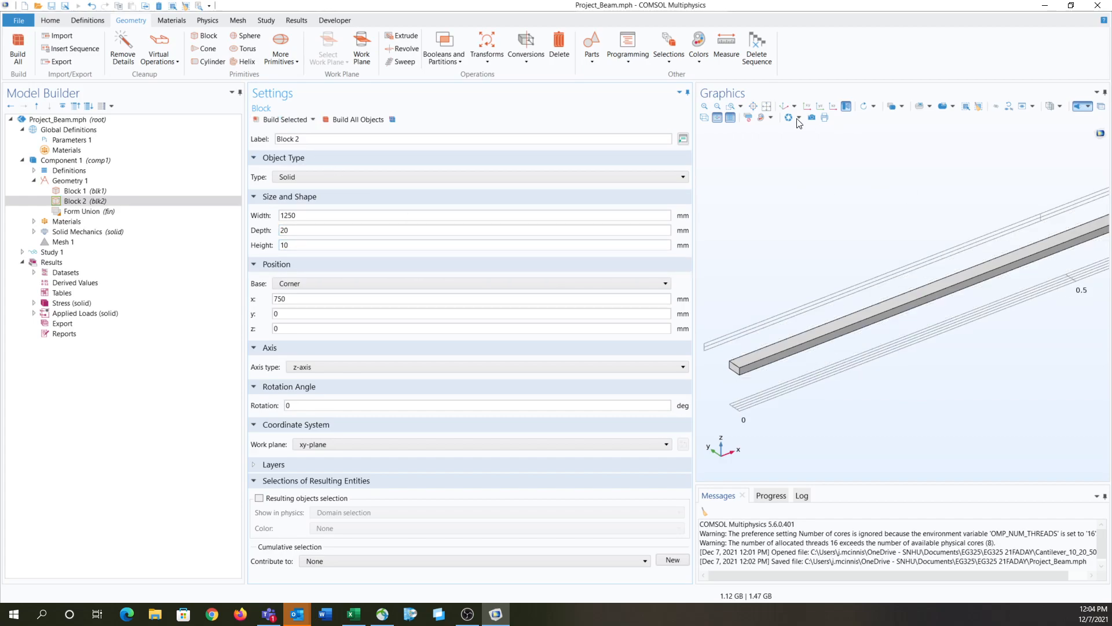
{"action": "left_click", "coordinate": [767, 106]}
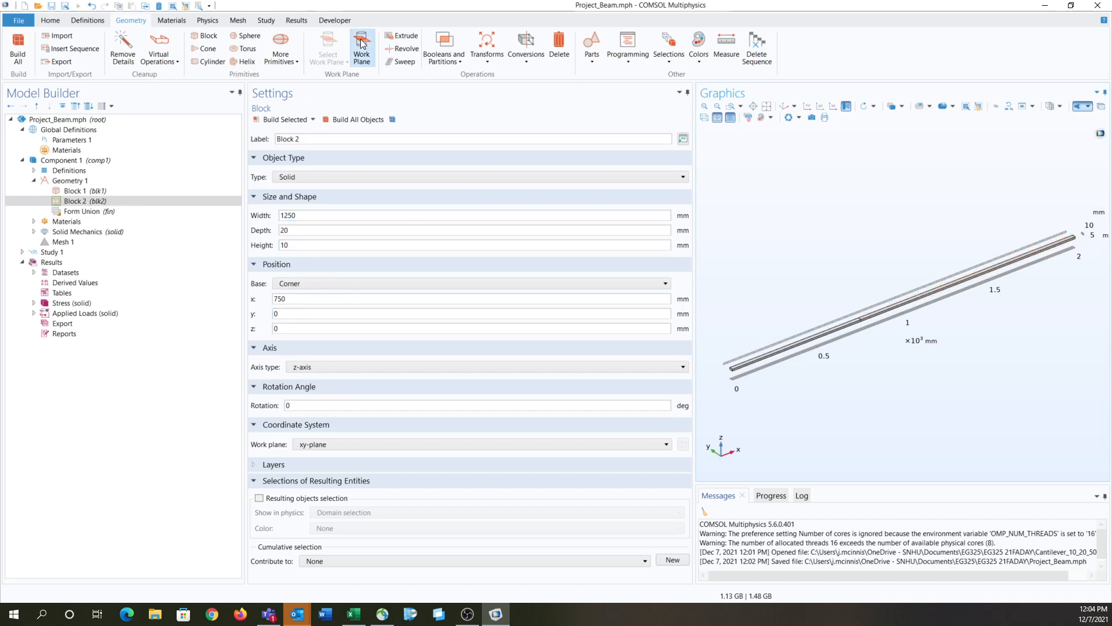
Step: Add and build a third block with its corner at x = 2000 mm, 750 mm wide, 20 mm deep and 10 mm high
{"action": "left_click", "coordinate": [206, 37]}
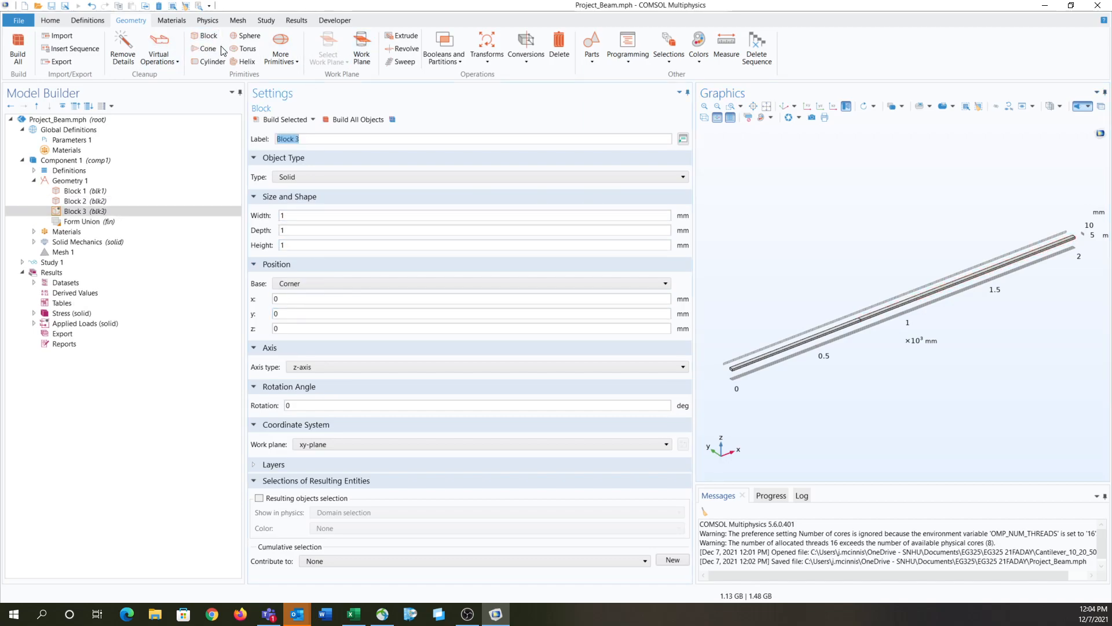
{"action": "left_click", "coordinate": [296, 231]}
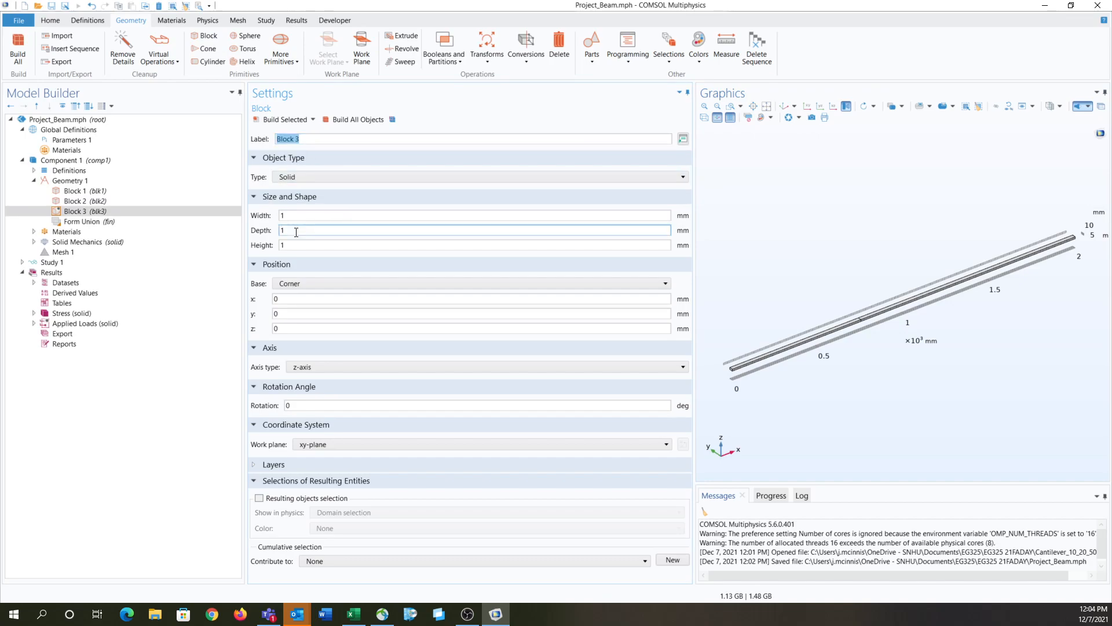
{"action": "left_click_drag", "start_coordinate": [293, 300], "coordinate": [259, 296]}
{"action": "type", "text": "2000"}
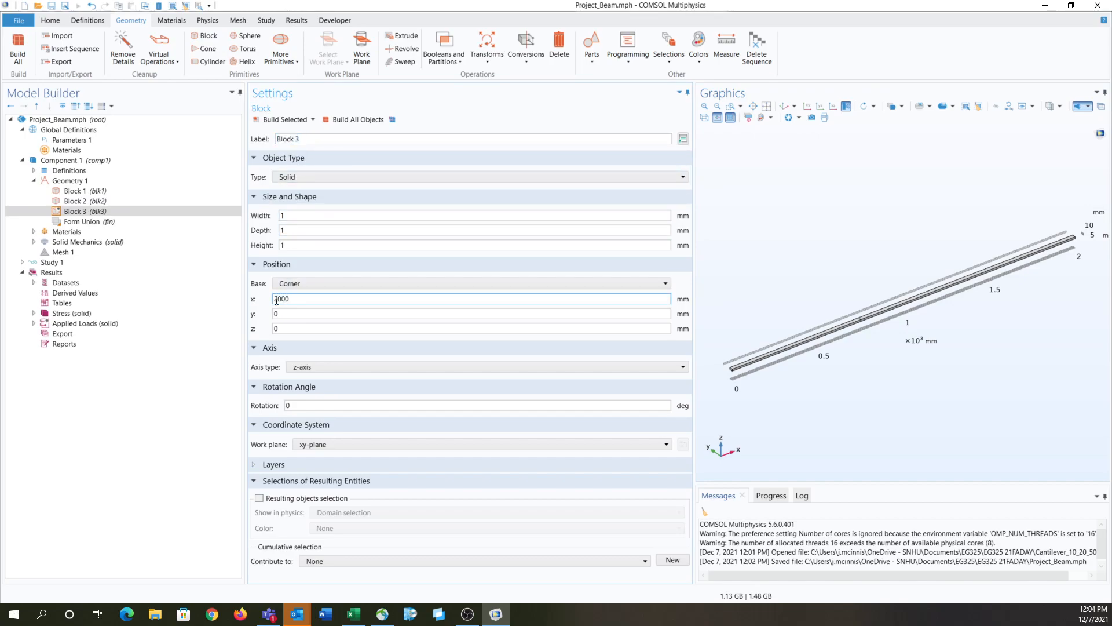
{"action": "double_click", "coordinate": [311, 220]}
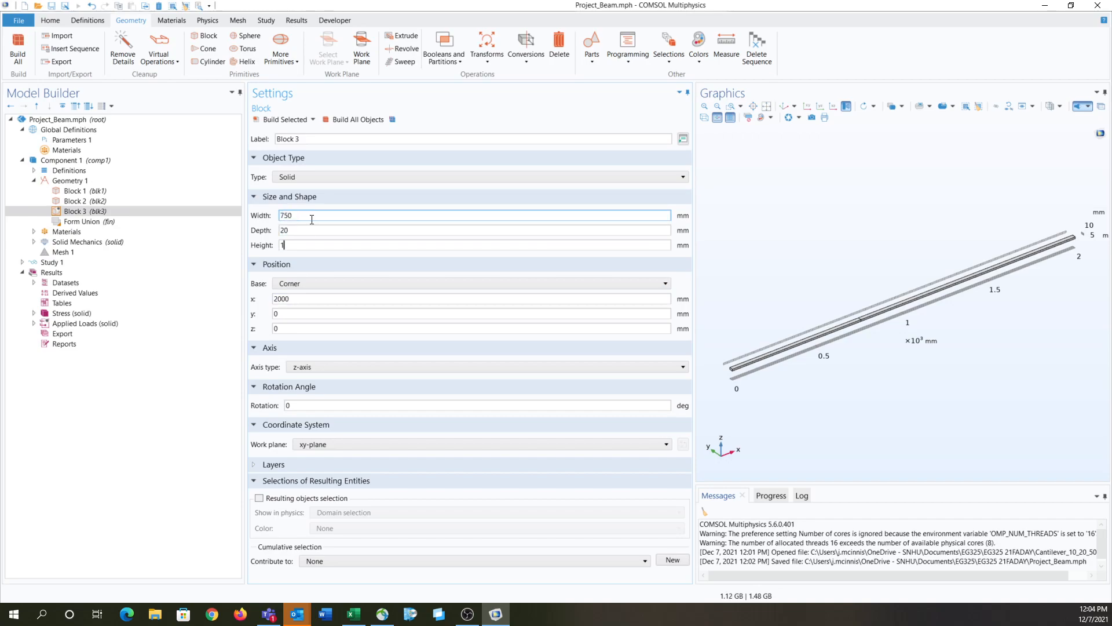
{"action": "left_click", "coordinate": [293, 122]}
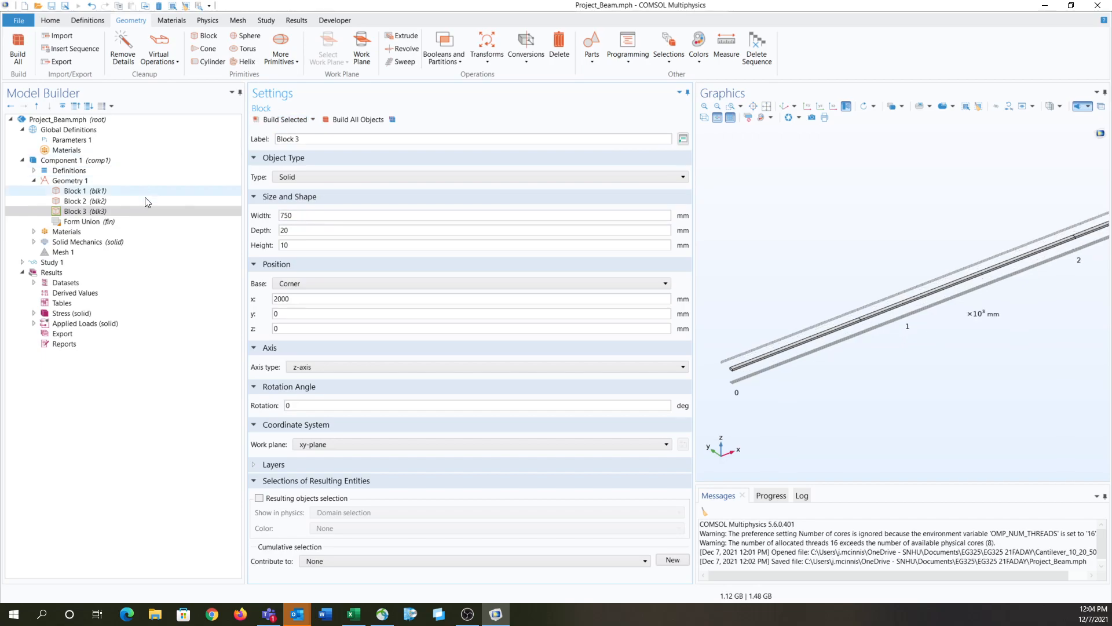
Step: Build the Form Union node to join the three blocks into the finalized beam geometry
{"action": "left_click", "coordinate": [143, 223]}
{"action": "left_click", "coordinate": [280, 118]}
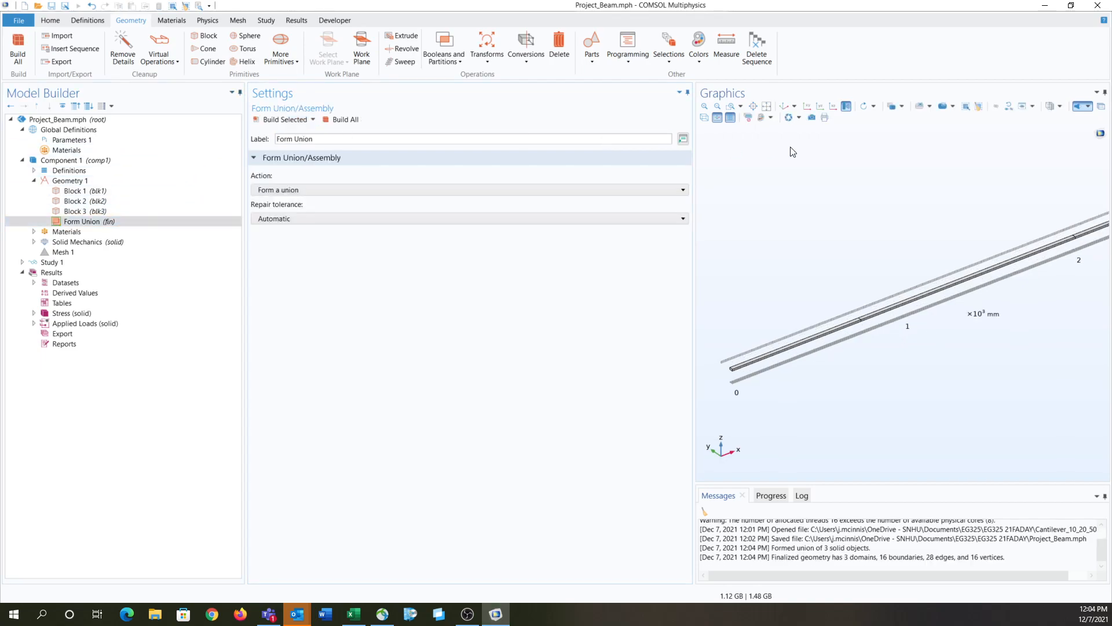
{"action": "scroll", "coordinate": [941, 267], "scroll_direction": "up", "scroll_amount": 5}
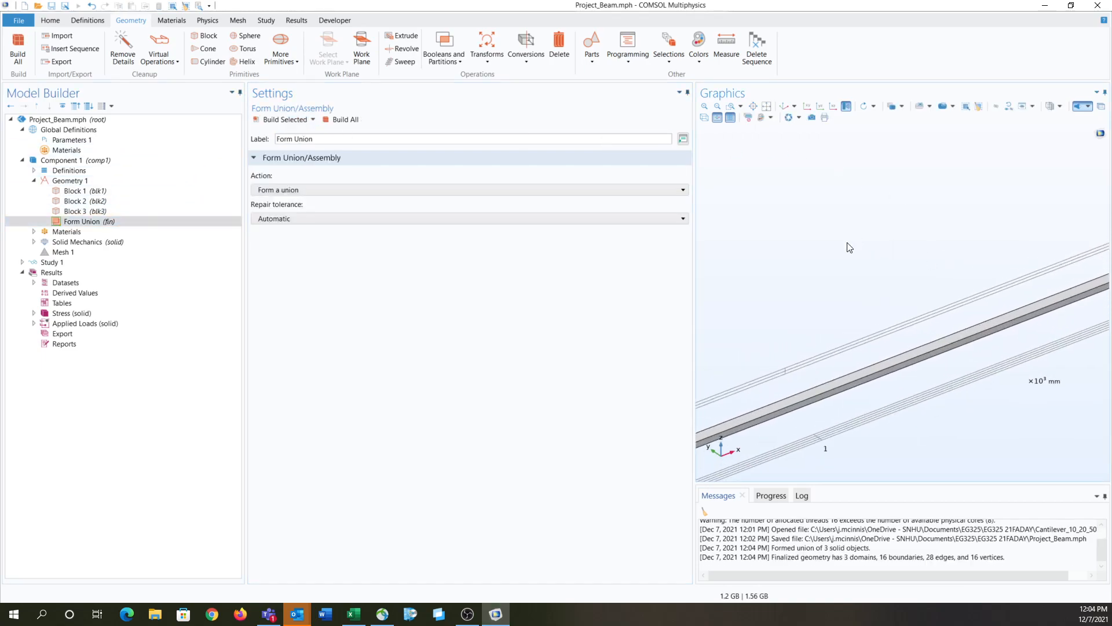
{"action": "middle_click_drag", "start_coordinate": [889, 412], "coordinate": [907, 456]}
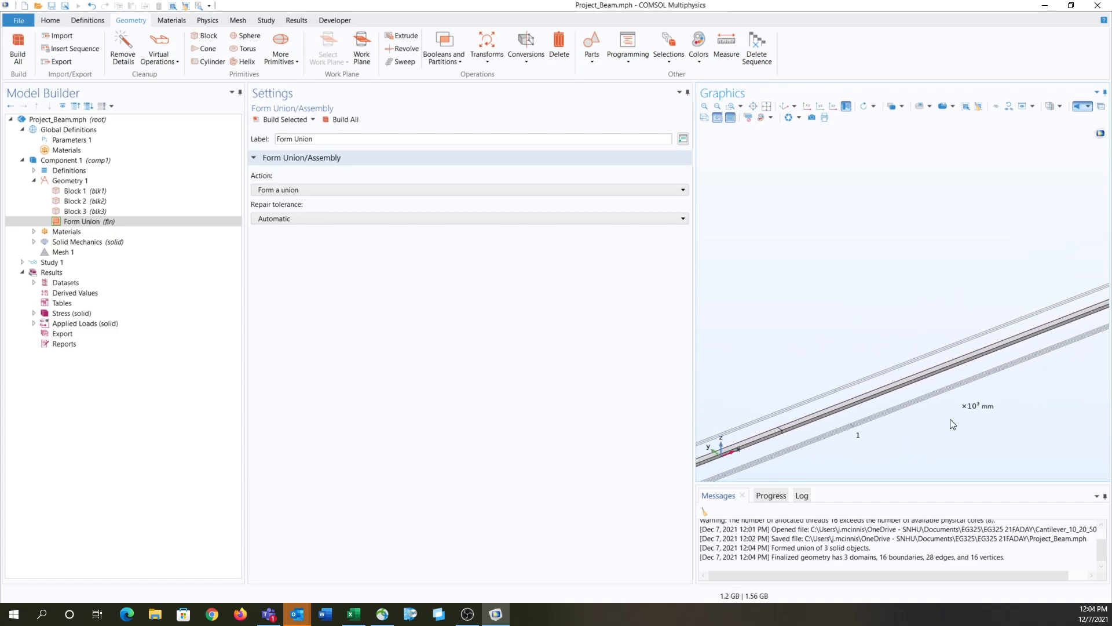
Step: Delete Fixed Constraint 1 from the Solid Mechanics physics
{"action": "left_click_drag", "start_coordinate": [949, 419], "coordinate": [916, 398]}
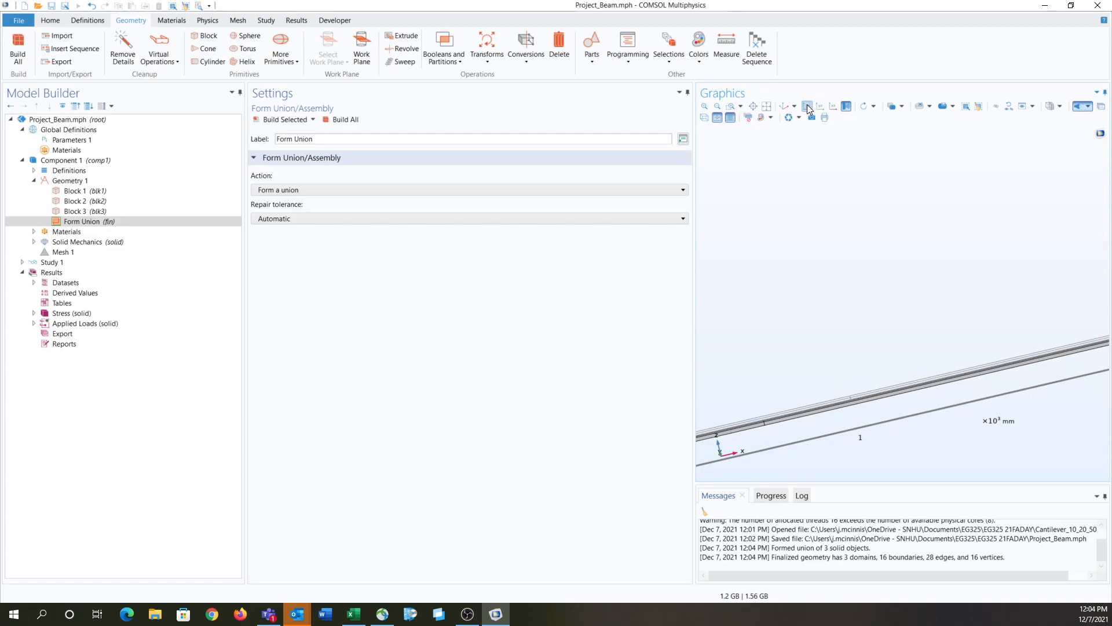
{"action": "left_click", "coordinate": [785, 106]}
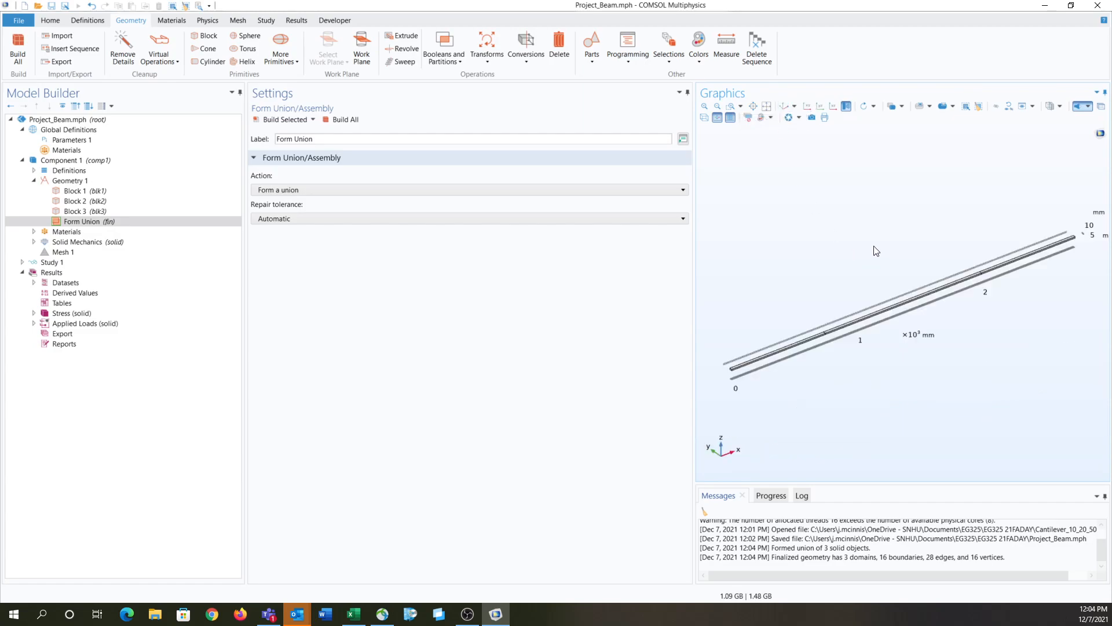
{"action": "left_click", "coordinate": [33, 242]}
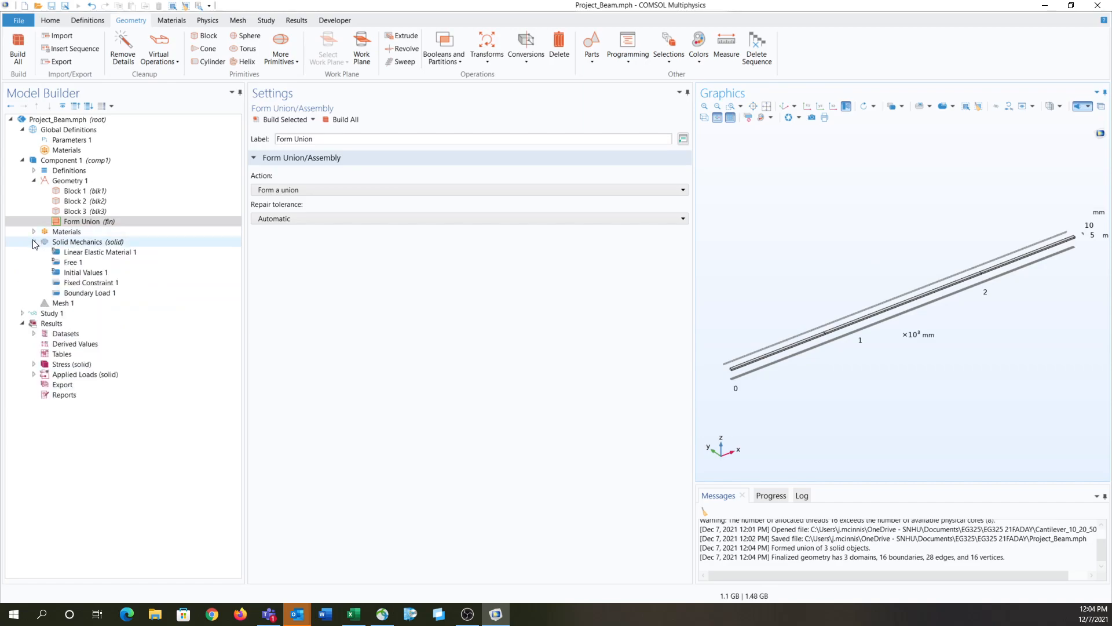
{"action": "left_click", "coordinate": [88, 282]}
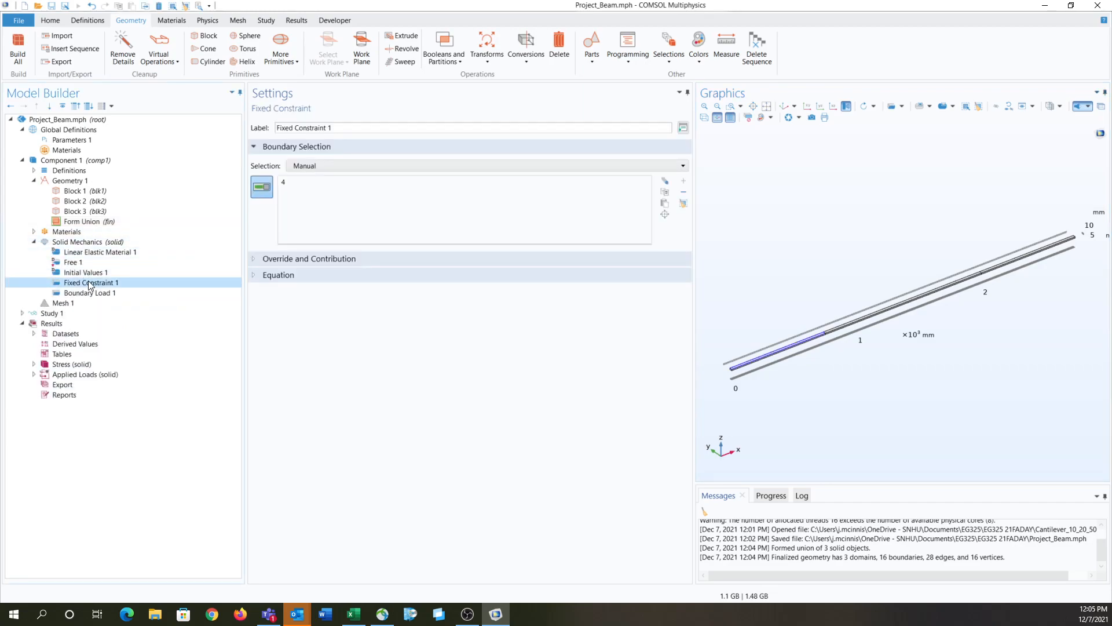
{"action": "right_click", "coordinate": [89, 284]}
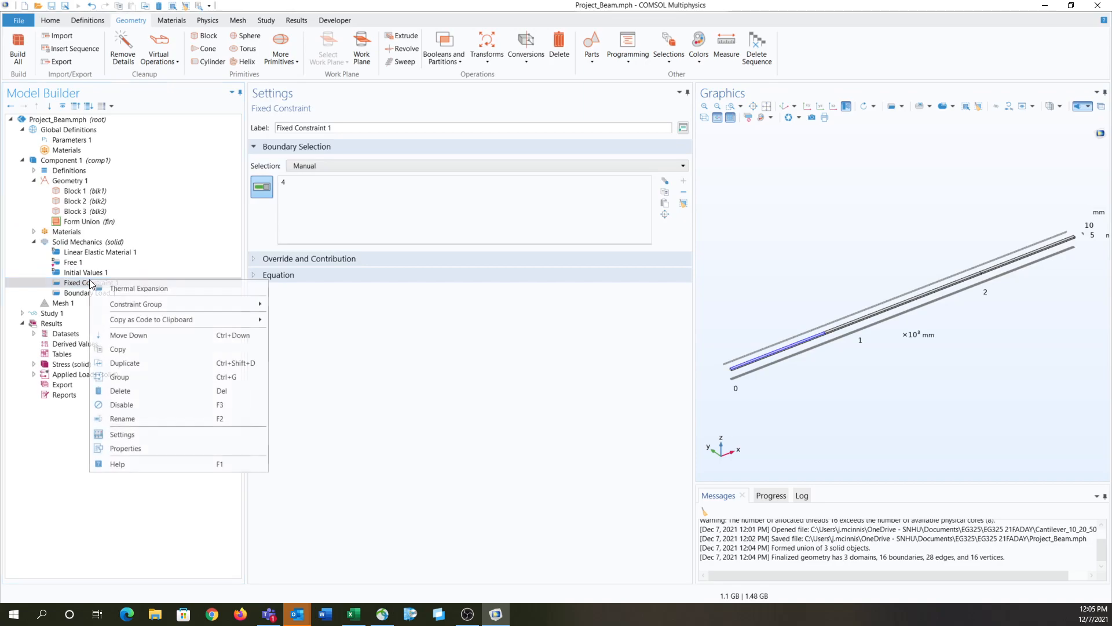
{"action": "left_click", "coordinate": [115, 390]}
{"action": "left_click", "coordinate": [580, 350]}
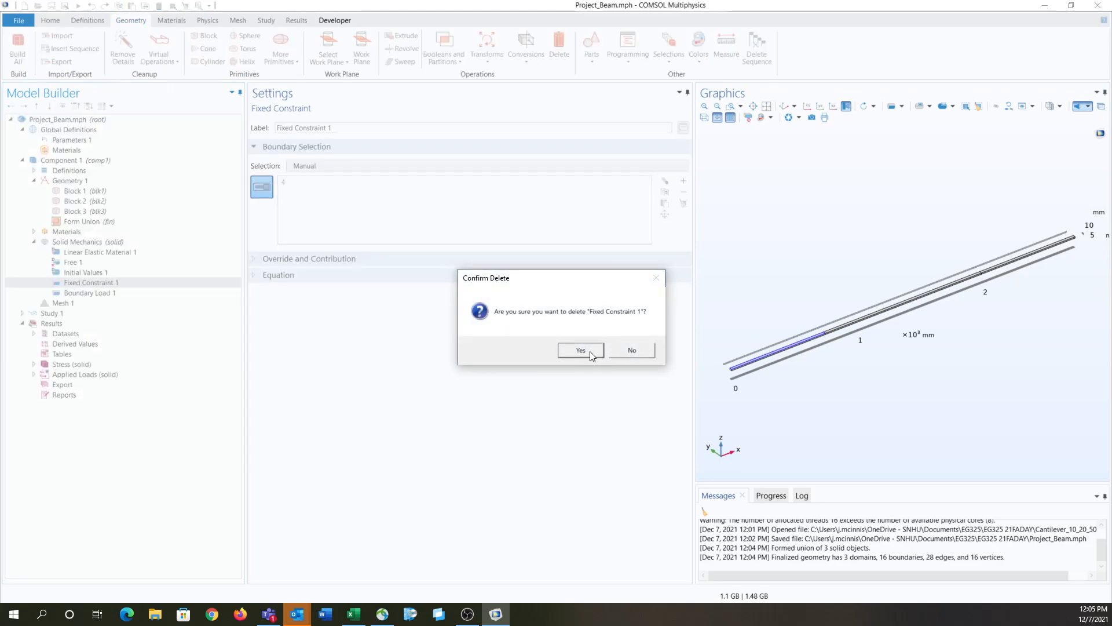
Step: Reassign Boundary Load 1 so that it acts only on the top face of the middle block
{"action": "left_click", "coordinate": [96, 281]}
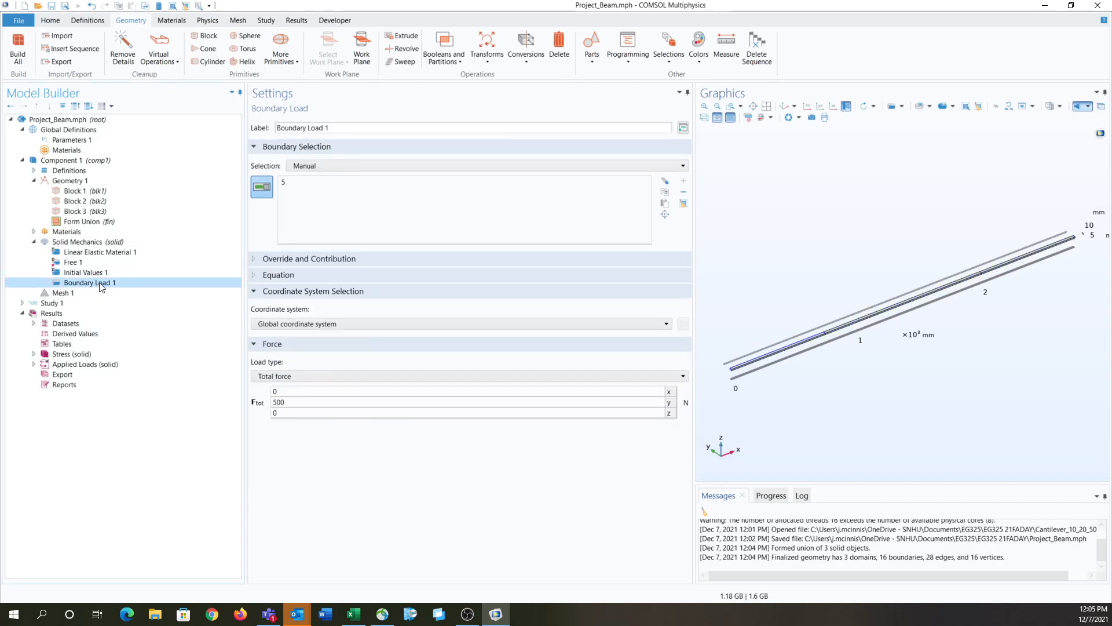
{"action": "left_click", "coordinate": [869, 316]}
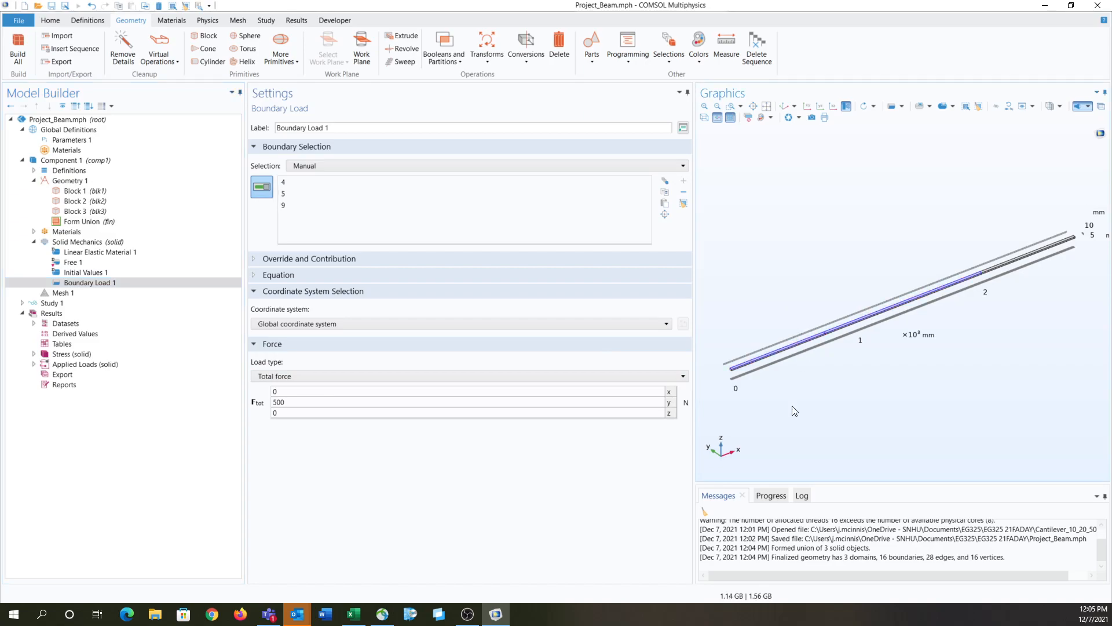
{"action": "left_click", "coordinate": [788, 344]}
{"action": "left_click", "coordinate": [404, 182]}
{"action": "key", "text": "Delete"}
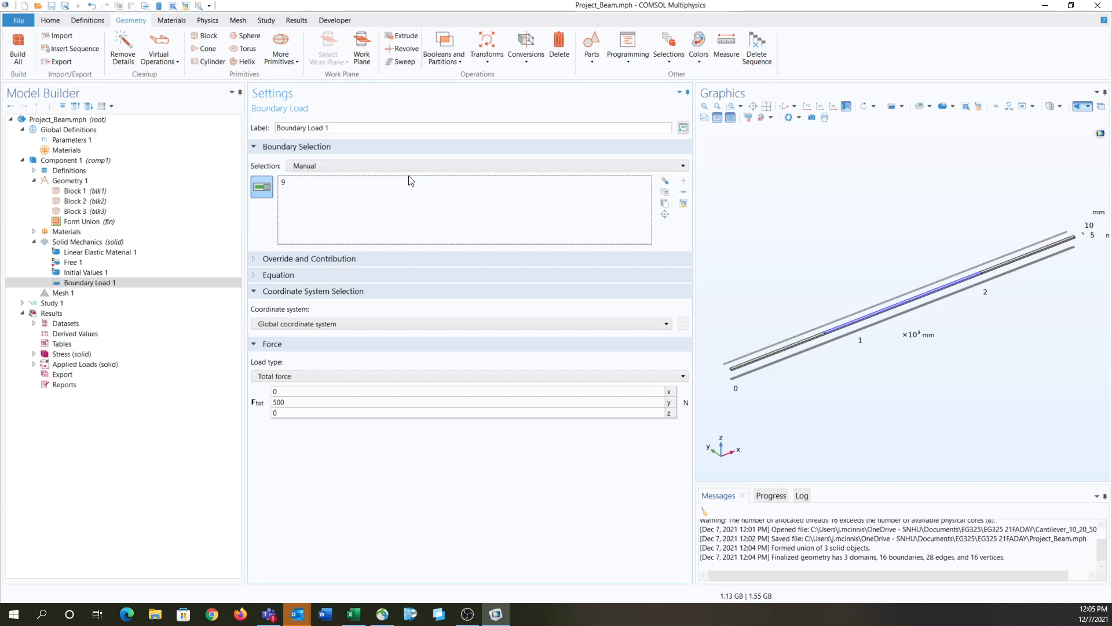
{"action": "scroll", "coordinate": [907, 298], "scroll_direction": "up", "scroll_amount": 5}
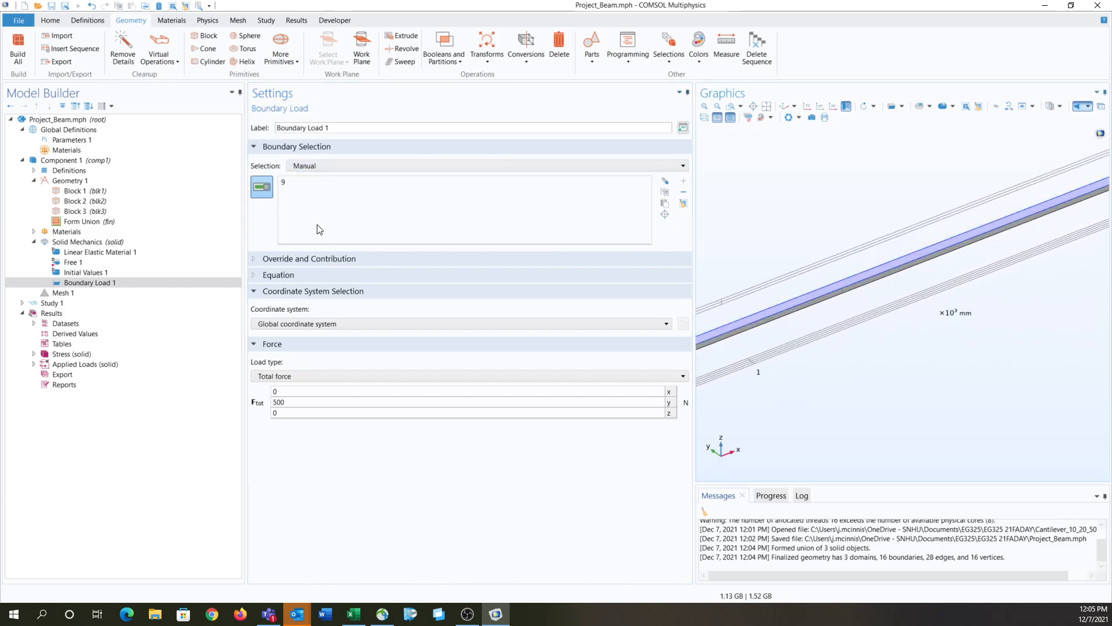
{"action": "left_click", "coordinate": [297, 404]}
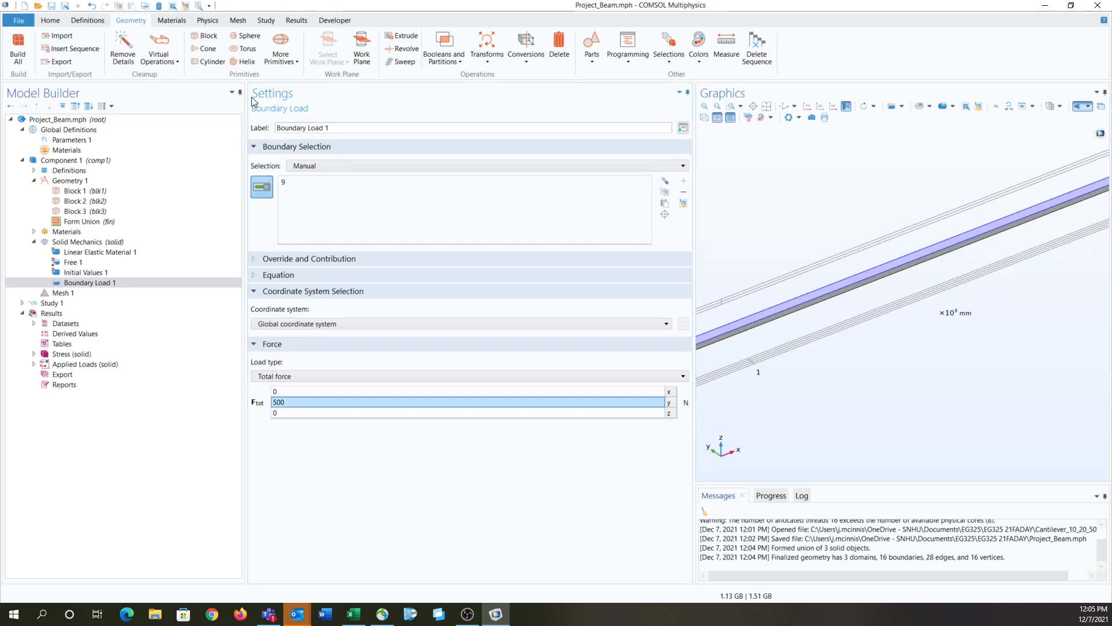
Step: Review the Initial Values, Free and Linear Elastic Material nodes and the material assigned to the component
{"action": "left_click", "coordinate": [112, 271]}
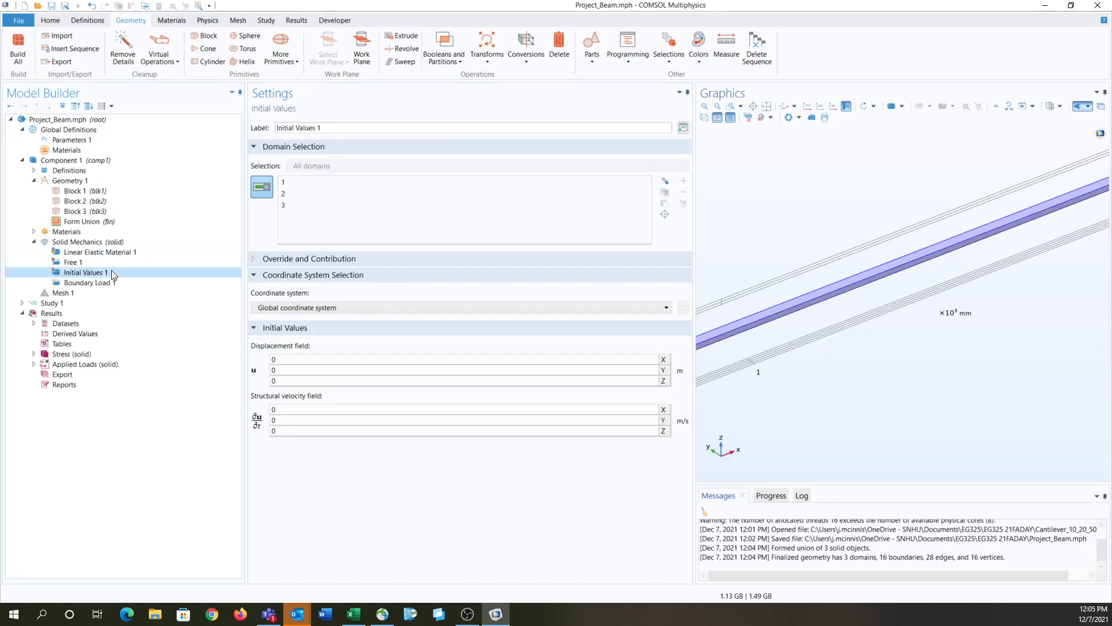
{"action": "left_click", "coordinate": [107, 262]}
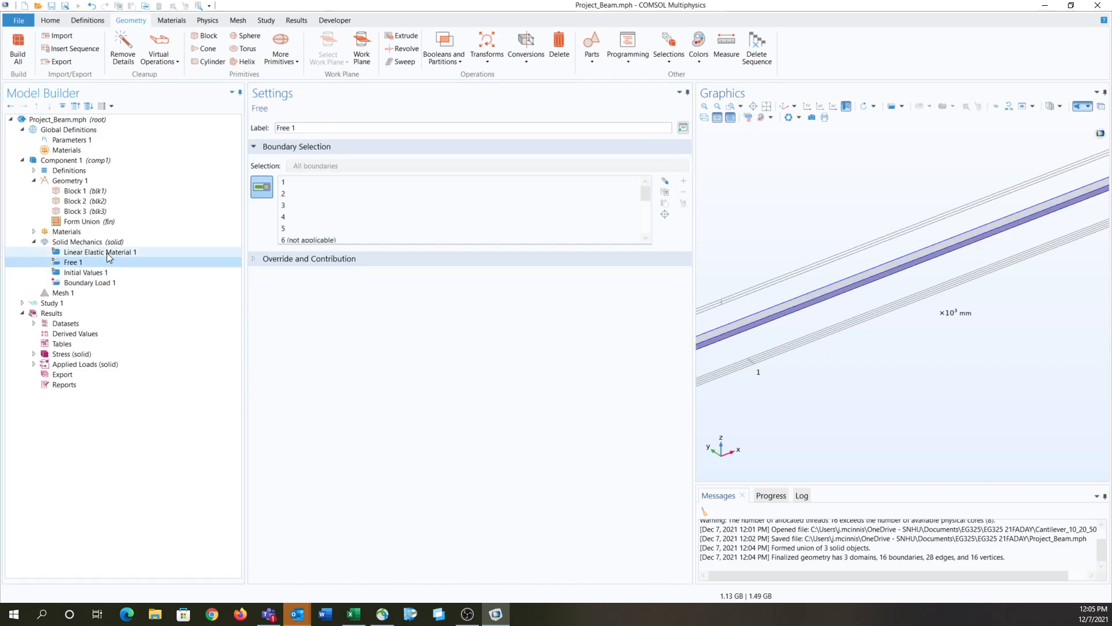
{"action": "left_click", "coordinate": [106, 253]}
{"action": "left_click", "coordinate": [61, 232]}
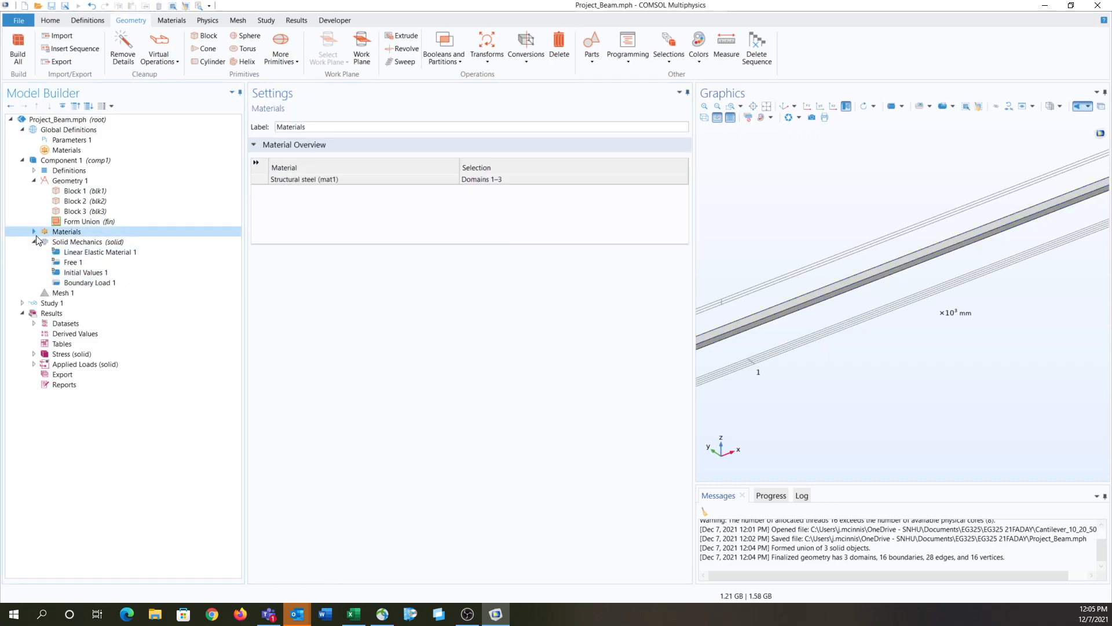
{"action": "left_click", "coordinate": [34, 231]}
{"action": "left_click", "coordinate": [46, 242]}
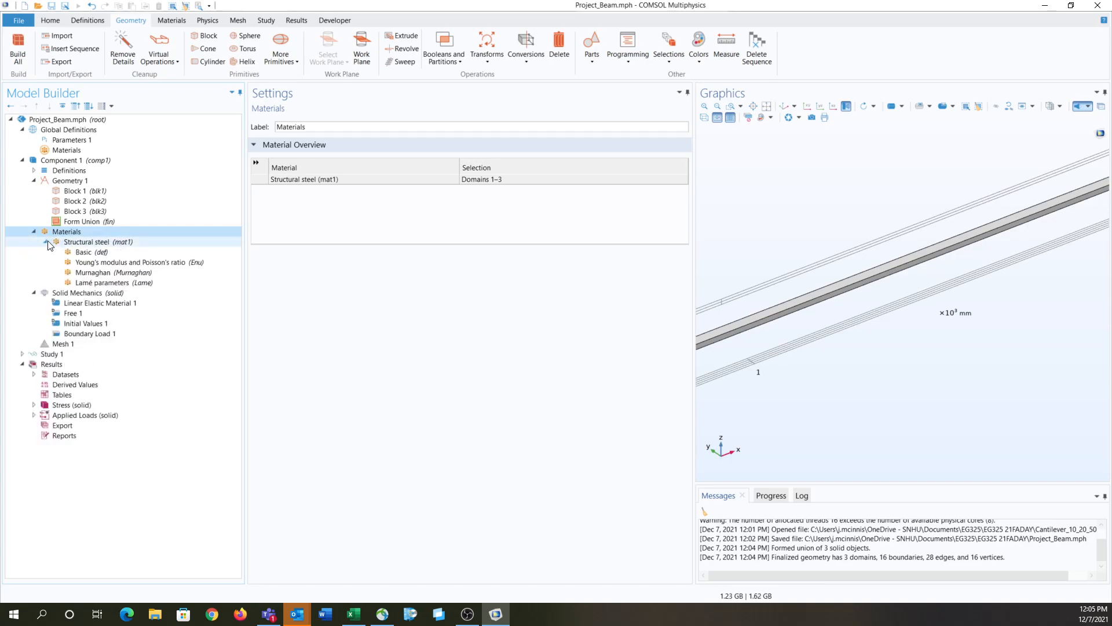
Step: Add a boundary-level Prescribed Displacement to Solid Mechanics and try to apply it to the bottom edge at the first block joint
{"action": "left_click", "coordinate": [58, 295]}
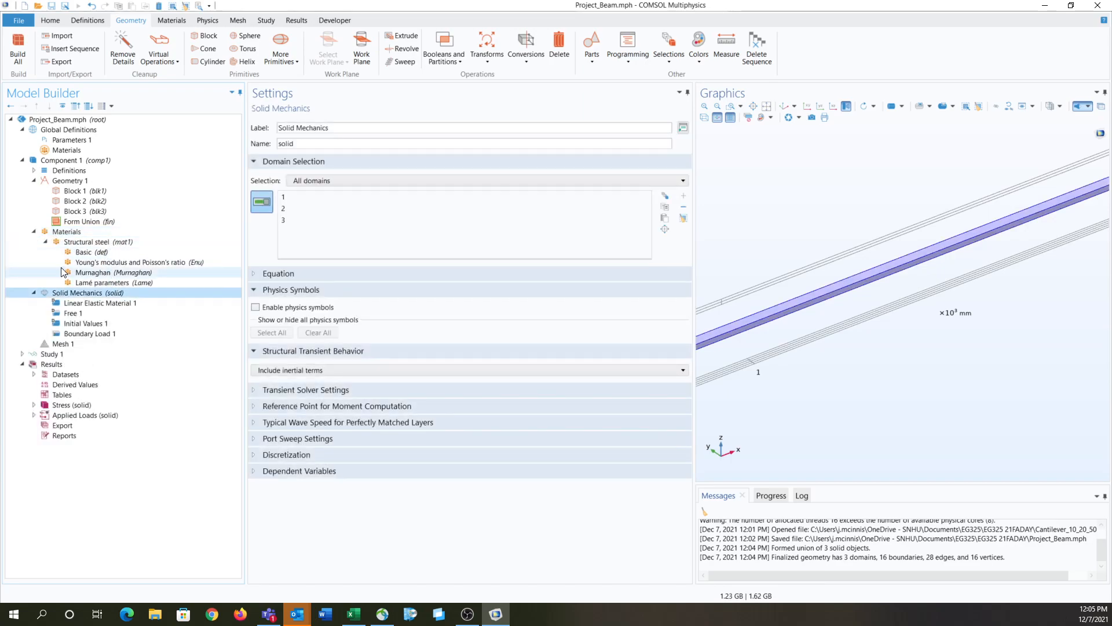
{"action": "right_click", "coordinate": [51, 294]}
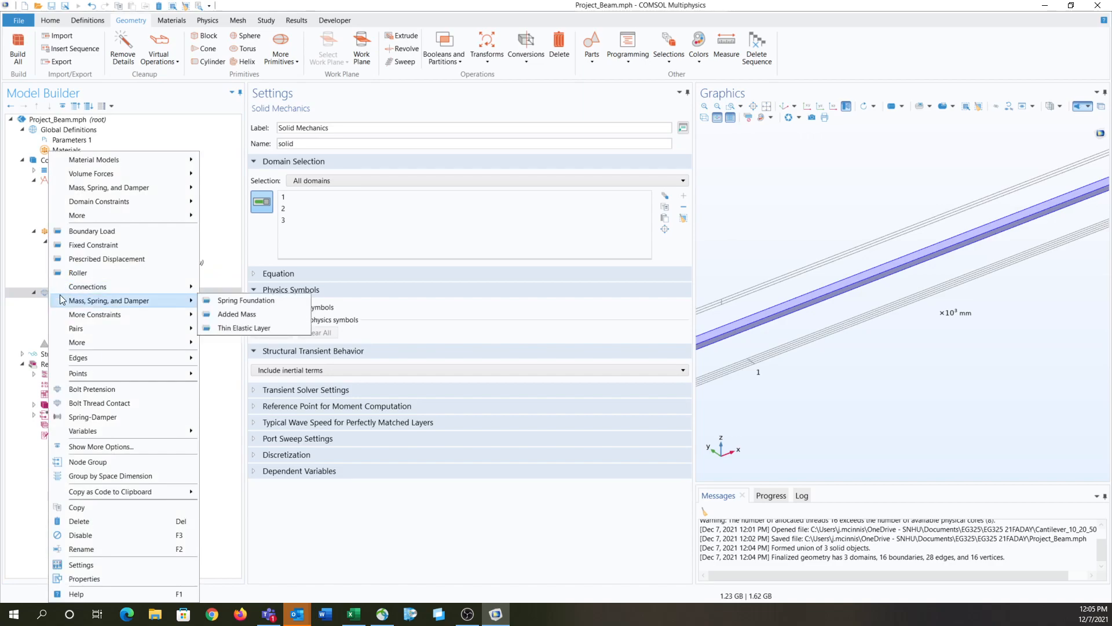
{"action": "left_click", "coordinate": [116, 259]}
{"action": "scroll", "coordinate": [833, 391], "scroll_direction": "down", "scroll_amount": 3}
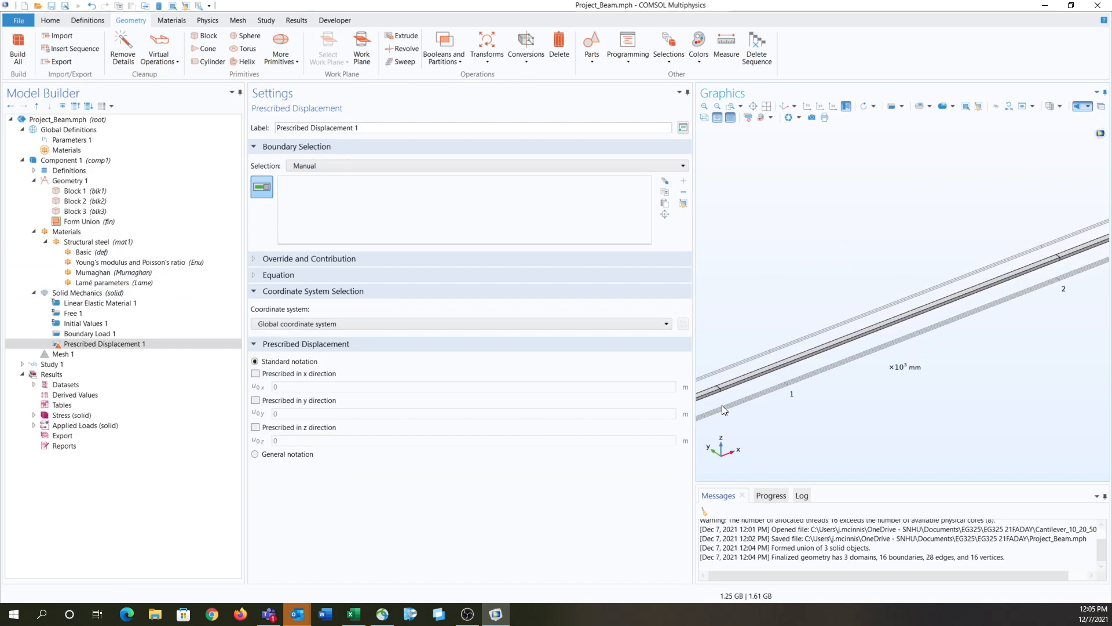
{"action": "scroll", "coordinate": [721, 407], "scroll_direction": "up", "scroll_amount": 4}
{"action": "scroll", "coordinate": [703, 360], "scroll_direction": "up", "scroll_amount": 4}
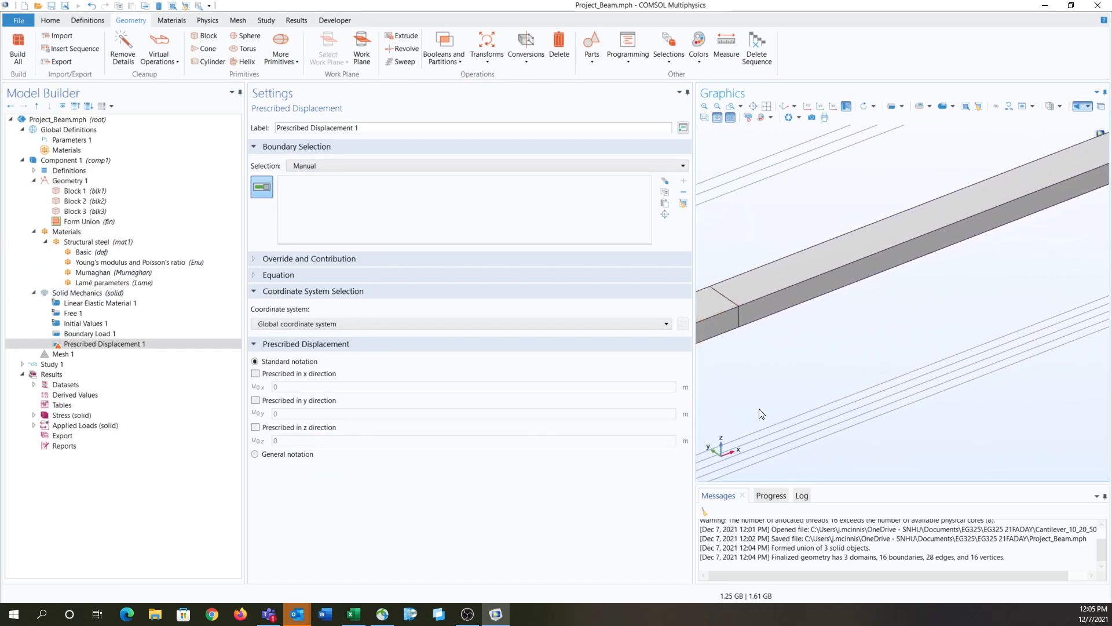
{"action": "right_click_drag", "start_coordinate": [760, 412], "coordinate": [758, 397]}
{"action": "scroll", "coordinate": [762, 224], "scroll_direction": "down", "scroll_amount": 2}
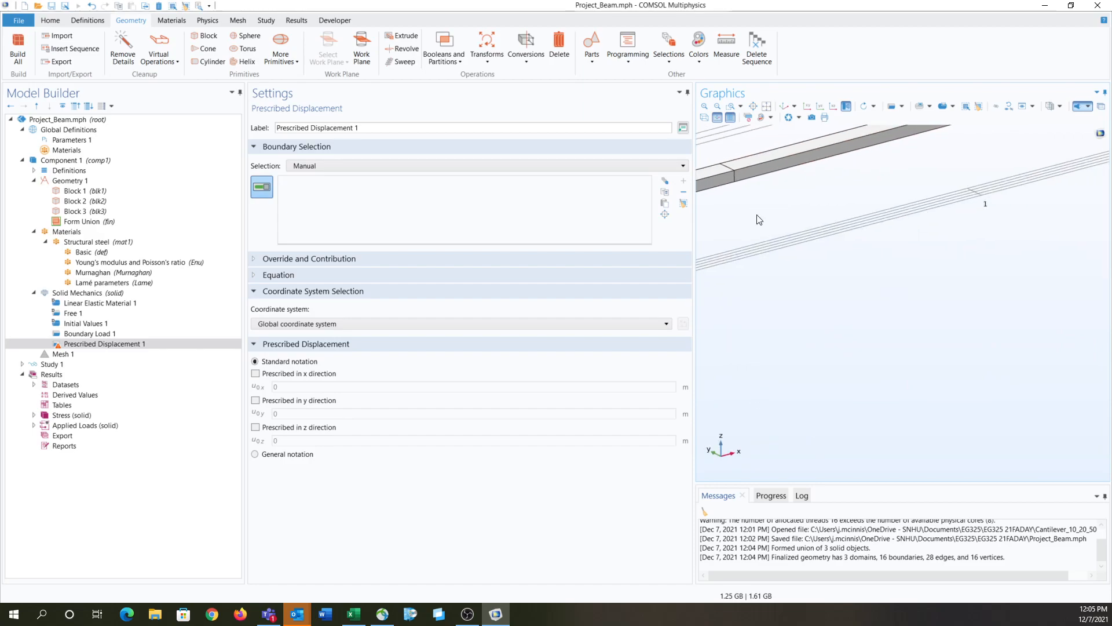
{"action": "scroll", "coordinate": [733, 218], "scroll_direction": "down", "scroll_amount": 2}
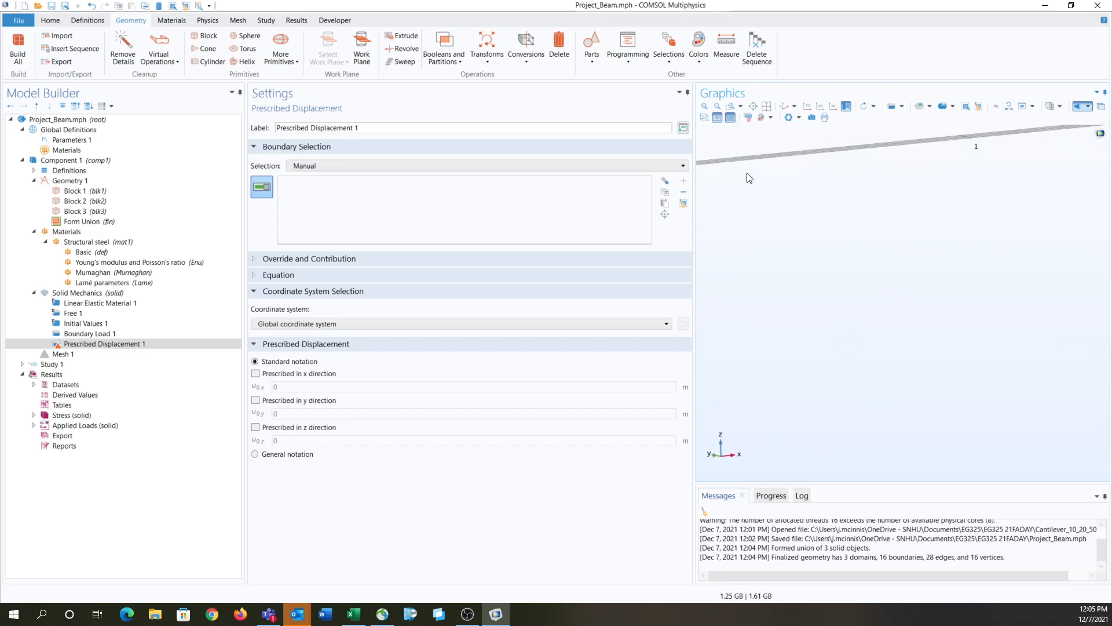
{"action": "mouse_move", "coordinate": [750, 166]}
{"action": "right_mouse_down"}
{"action": "mouse_move", "coordinate": [768, 294]}
{"action": "mouse_move", "coordinate": [867, 414]}
{"action": "right_mouse_up"}
{"action": "middle_click_drag", "start_coordinate": [842, 364], "coordinate": [839, 326]}
{"action": "left_click_drag", "start_coordinate": [838, 326], "coordinate": [831, 303]}
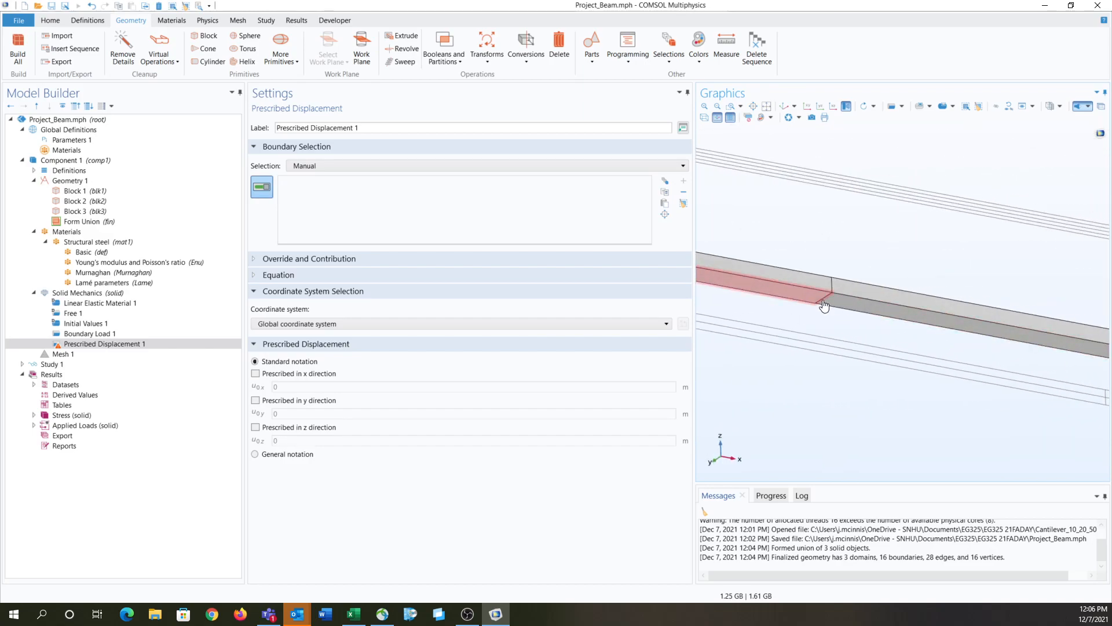
{"action": "left_click", "coordinate": [325, 166]}
{"action": "left_click", "coordinate": [324, 169]}
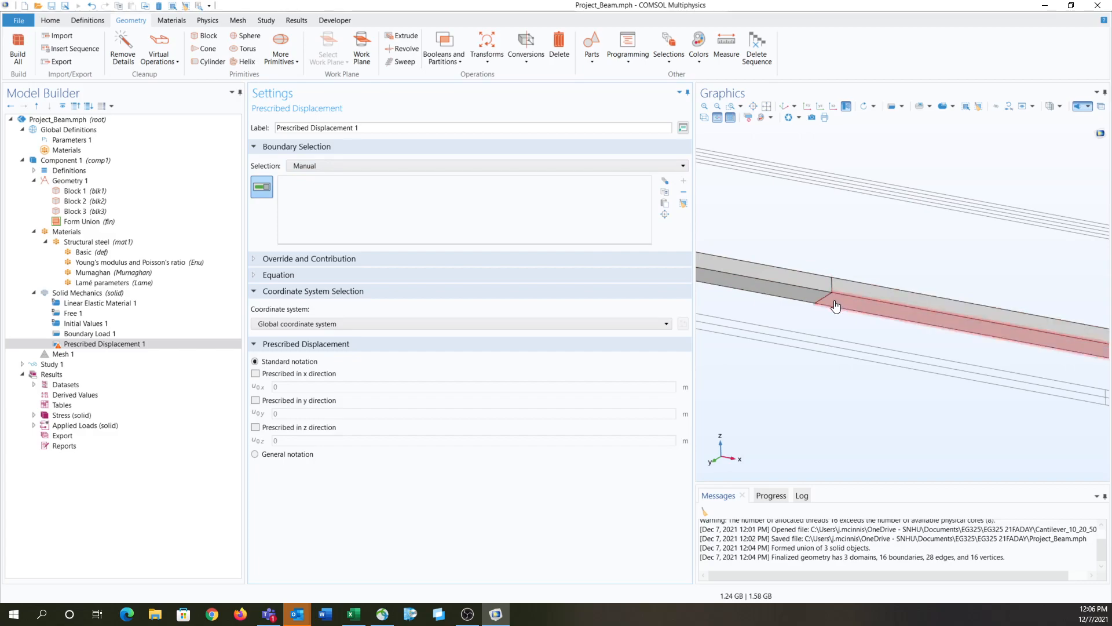
{"action": "scroll", "coordinate": [825, 297], "scroll_direction": "up", "scroll_amount": 3}
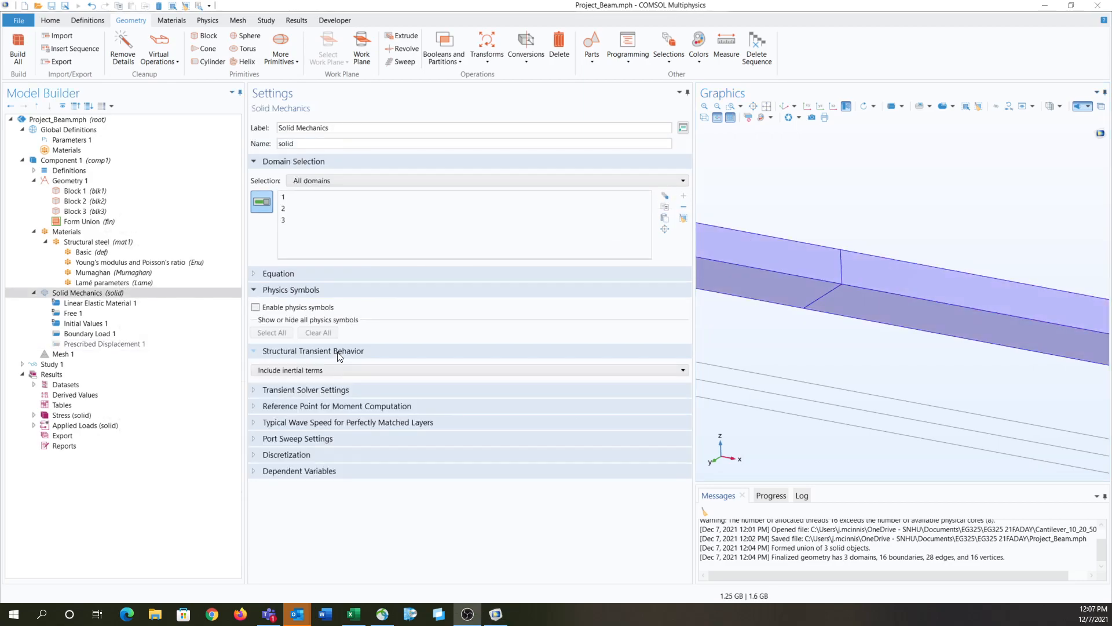
Step: Add an edge-level Prescribed Displacement to Solid Mechanics and assign it to the bottom edge where the first and second blocks meet
{"action": "right_click", "coordinate": [96, 294]}
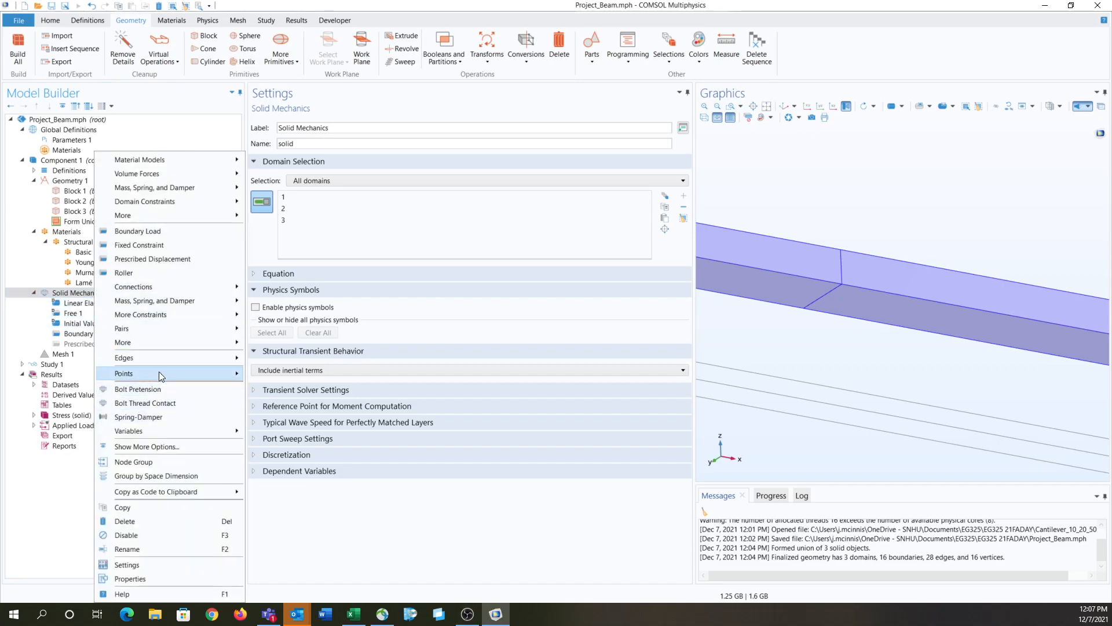
{"action": "mouse_move", "coordinate": [160, 362]}
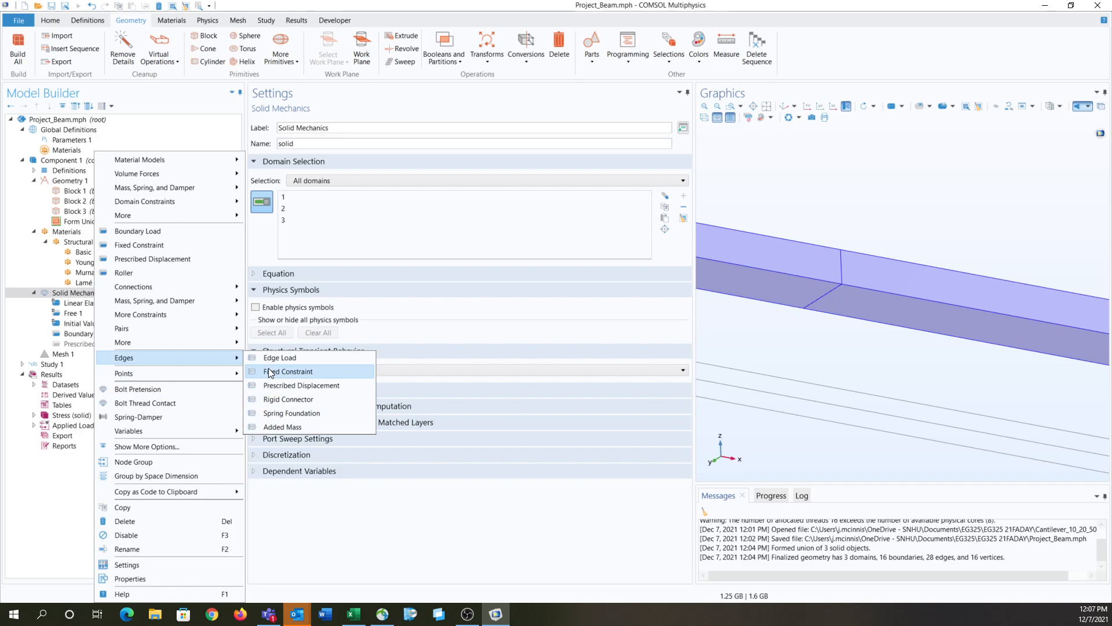
{"action": "left_click", "coordinate": [293, 386]}
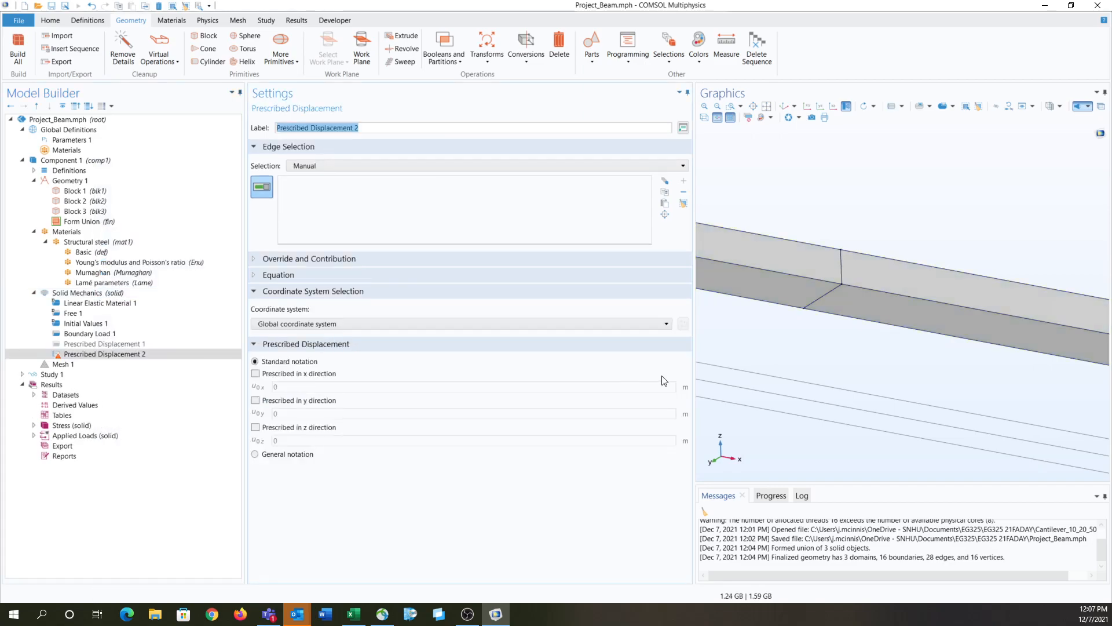
{"action": "left_click", "coordinate": [826, 299]}
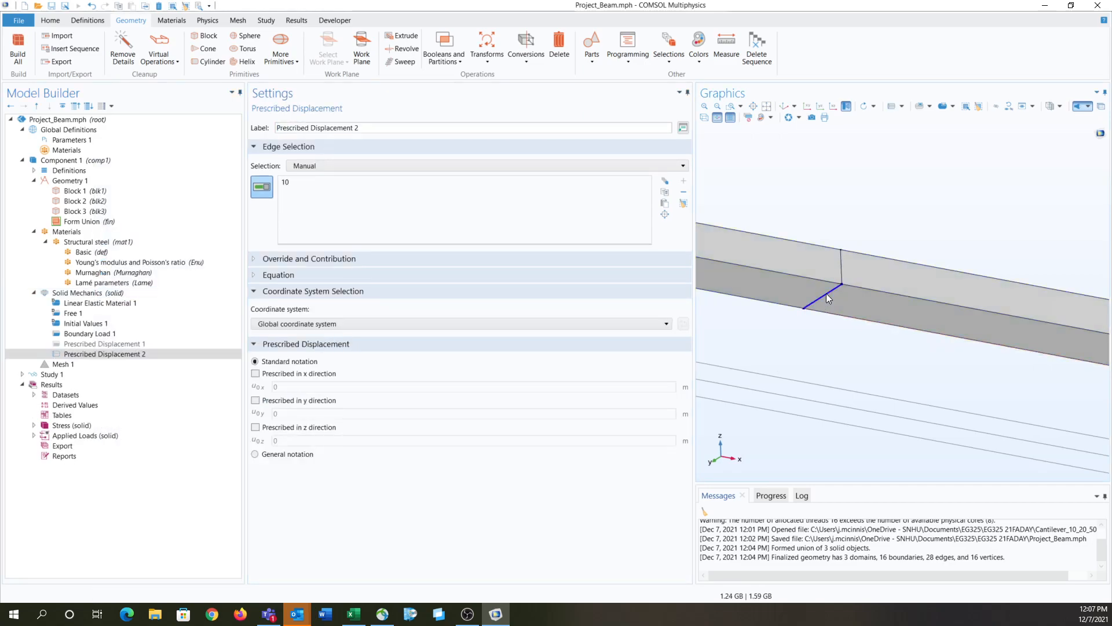
Step: Prescribe zero displacement in the x, y and z directions for the edge support
{"action": "left_click", "coordinate": [256, 374]}
{"action": "left_click", "coordinate": [255, 400]}
{"action": "left_click", "coordinate": [256, 427]}
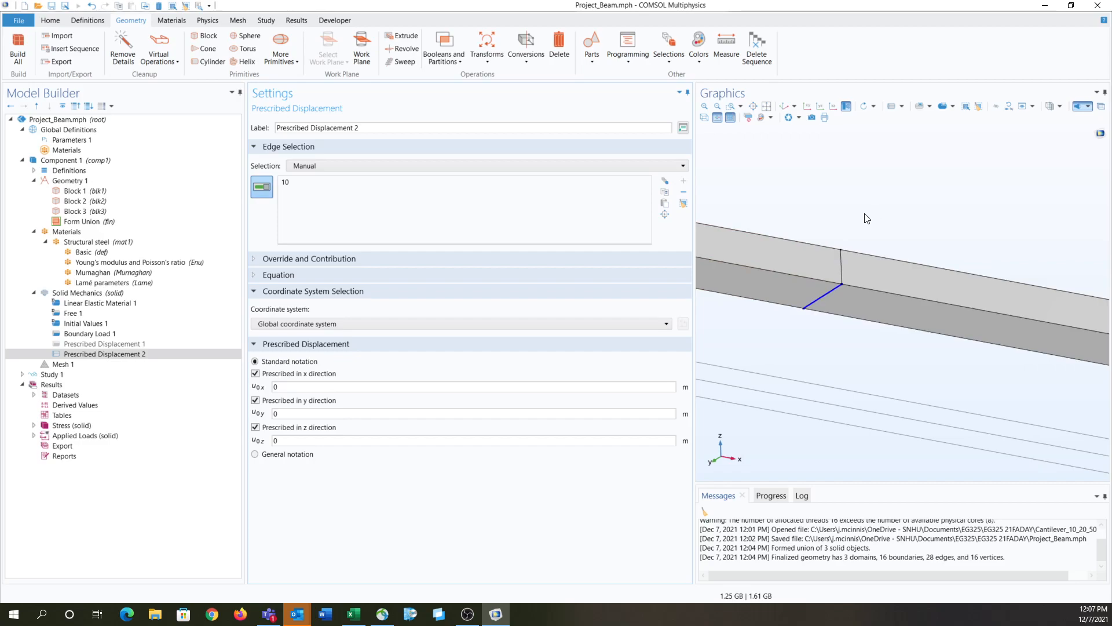
Step: Add the bottom edge where the second and third blocks meet to the Prescribed Displacement 2 selection
{"action": "left_click", "coordinate": [786, 110]}
{"action": "scroll", "coordinate": [811, 314], "scroll_direction": "up", "scroll_amount": 3}
{"action": "scroll", "coordinate": [811, 313], "scroll_direction": "down", "scroll_amount": 3}
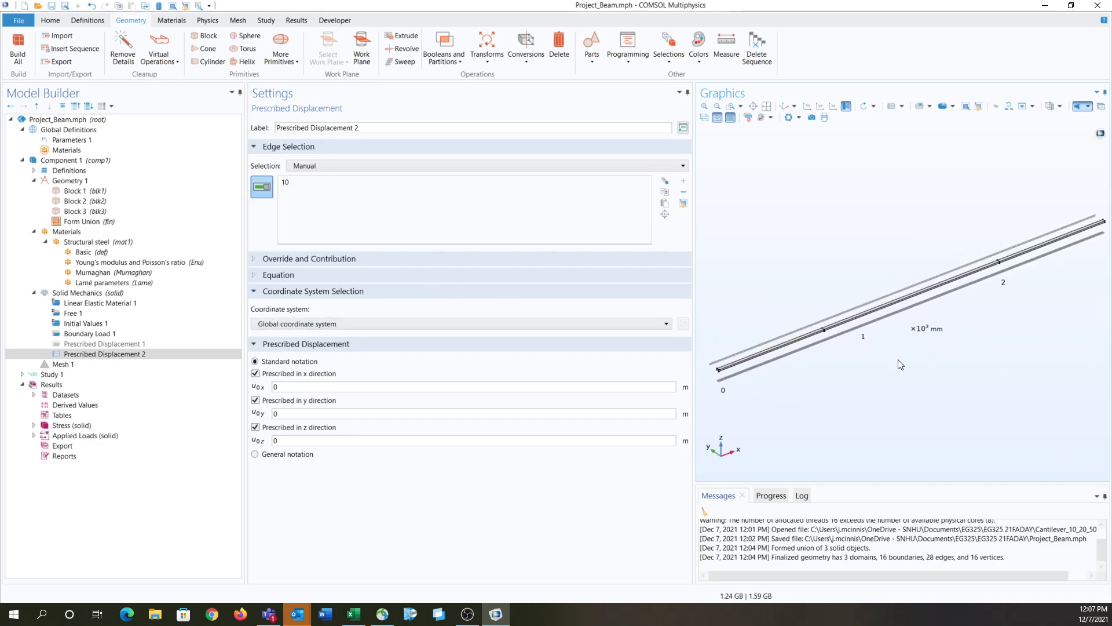
{"action": "scroll", "coordinate": [1022, 294], "scroll_direction": "up", "scroll_amount": 5}
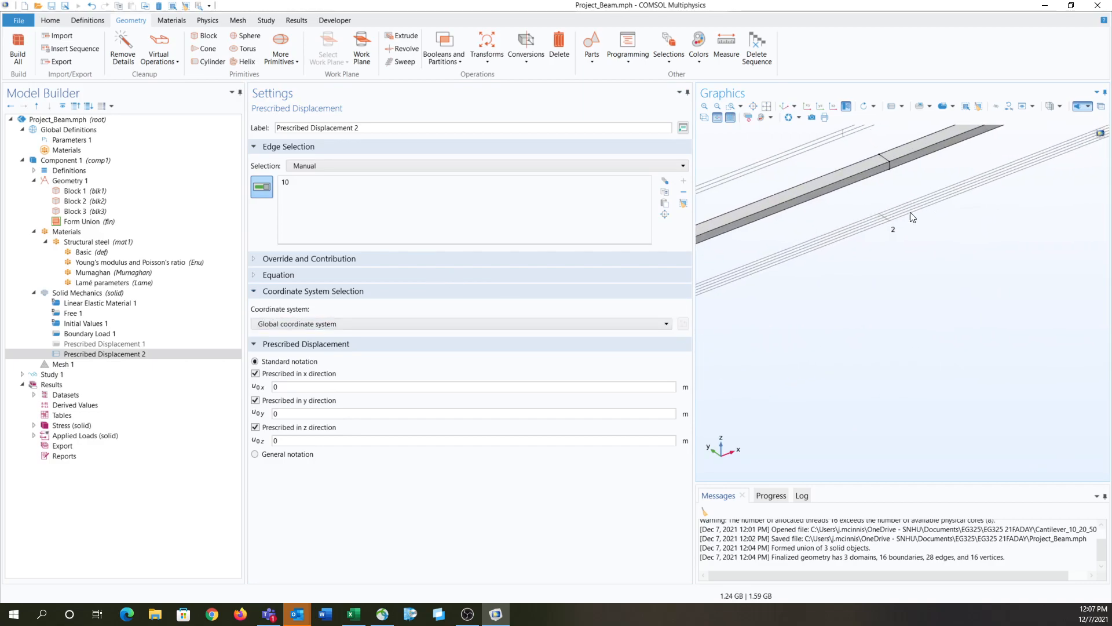
{"action": "right_click_drag", "start_coordinate": [871, 168], "coordinate": [919, 346]}
{"action": "left_click_drag", "start_coordinate": [919, 344], "coordinate": [920, 319]}
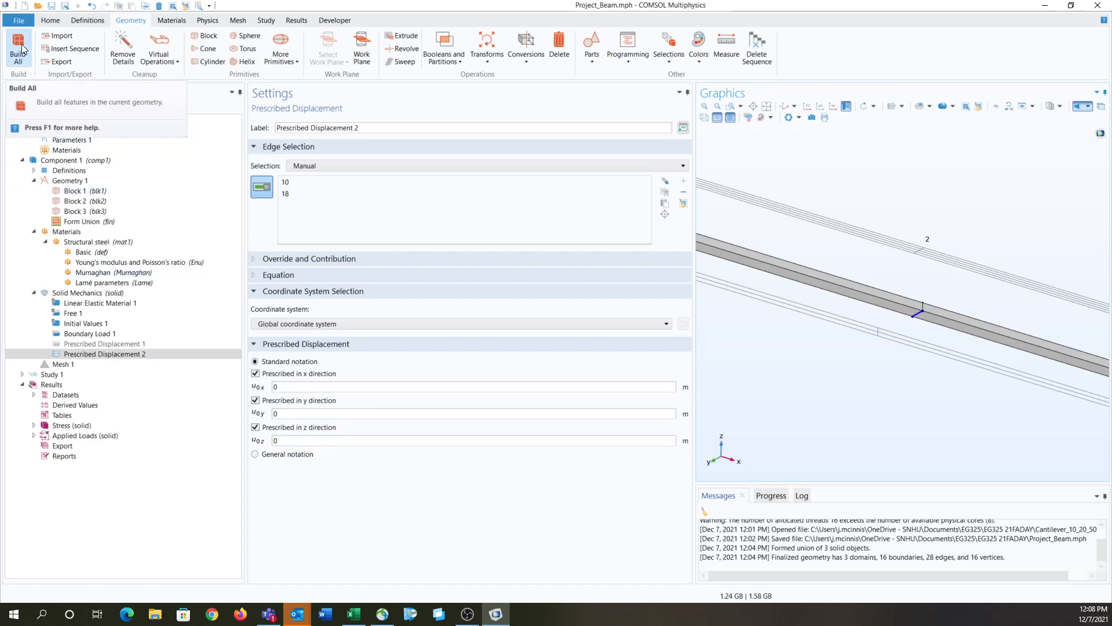
Step: Check the Boundary Load 1 settings on the middle block and compute the study
{"action": "left_click", "coordinate": [58, 325]}
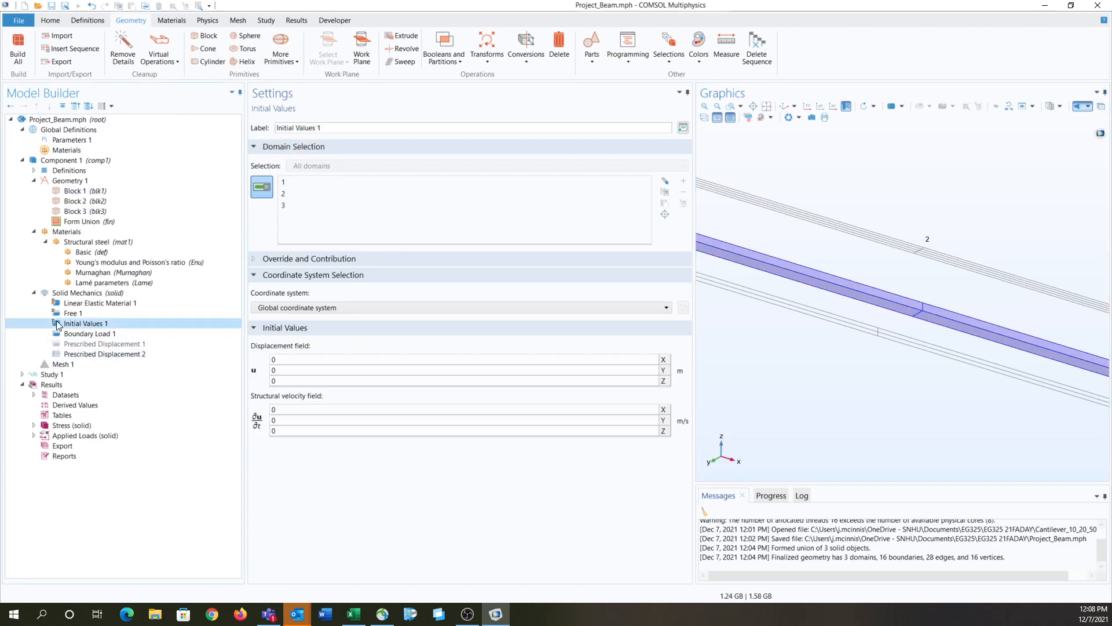
{"action": "left_click", "coordinate": [74, 335]}
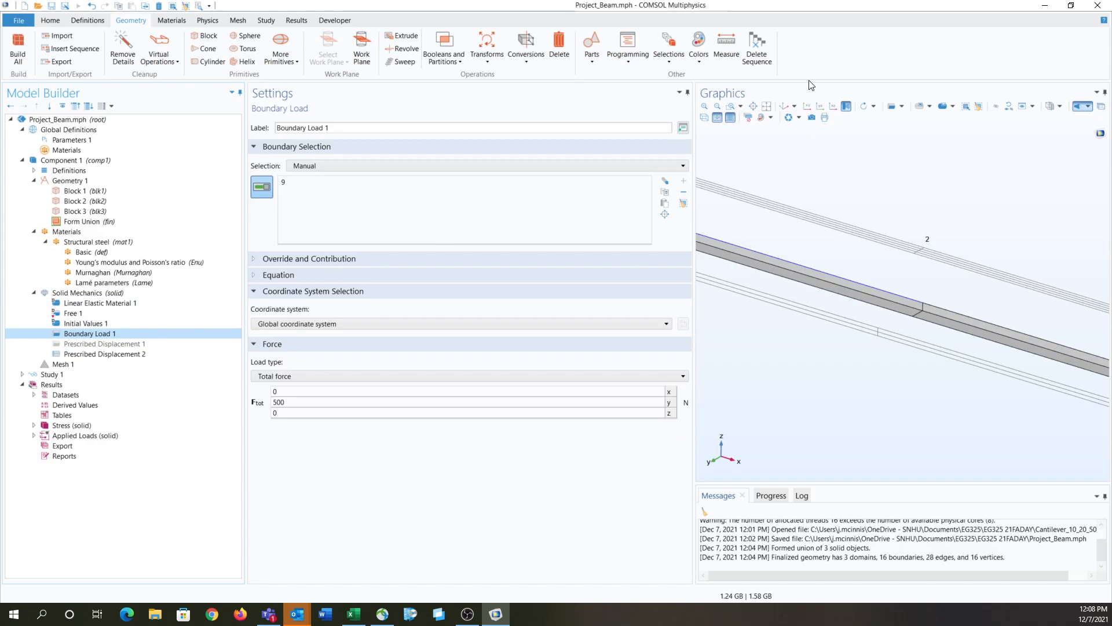
{"action": "left_click", "coordinate": [784, 106]}
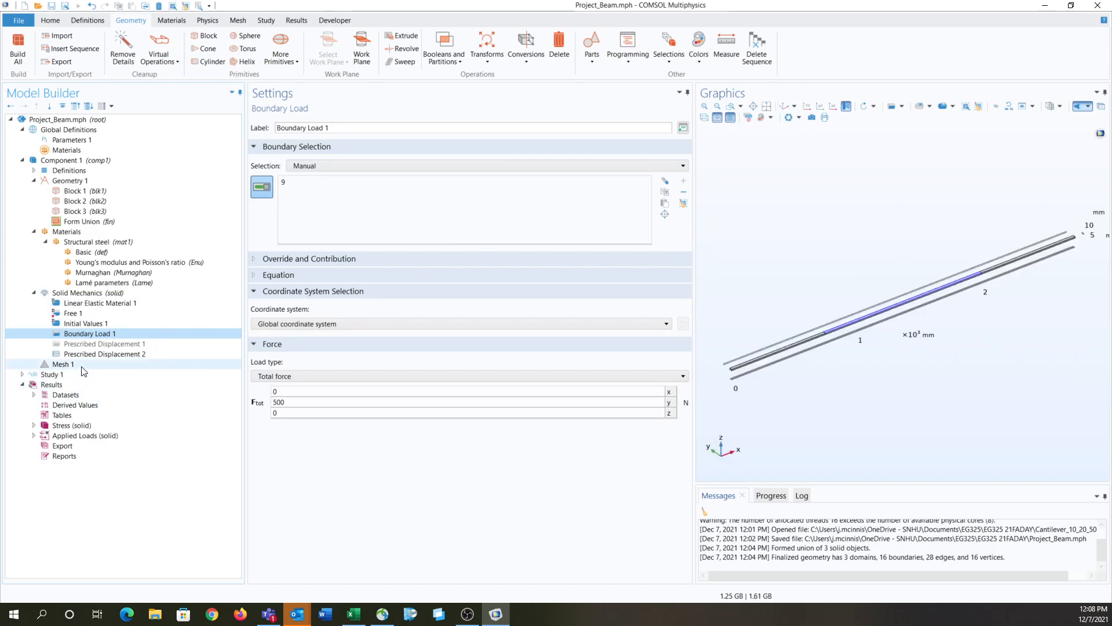
{"action": "left_click", "coordinate": [139, 364]}
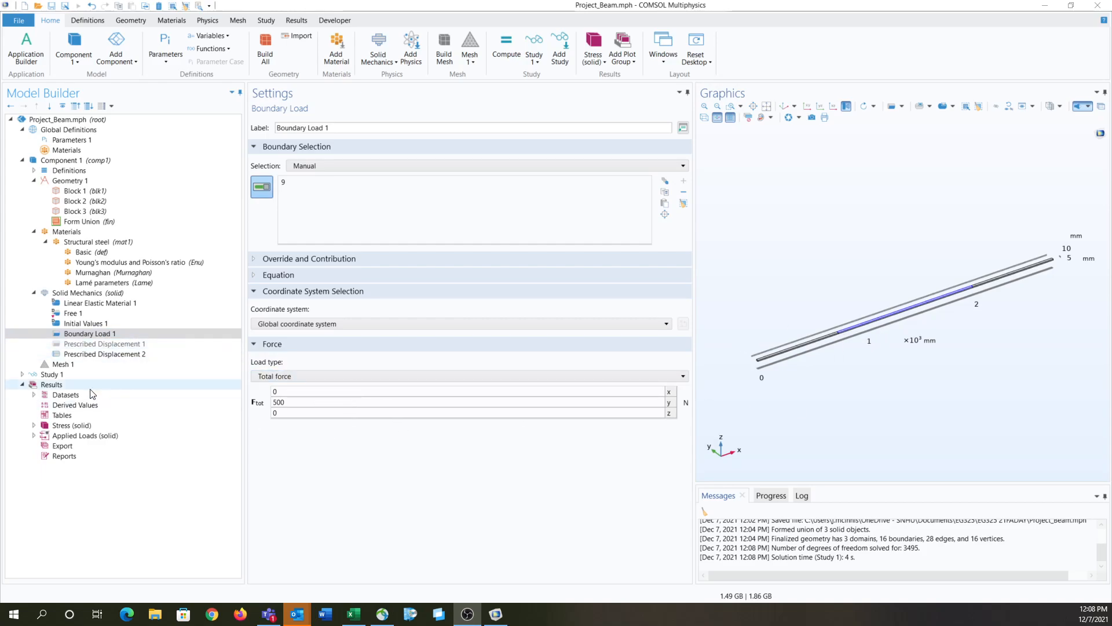
Step: Recompute Study 1 for the edge-supported beam
{"action": "left_click", "coordinate": [76, 374]}
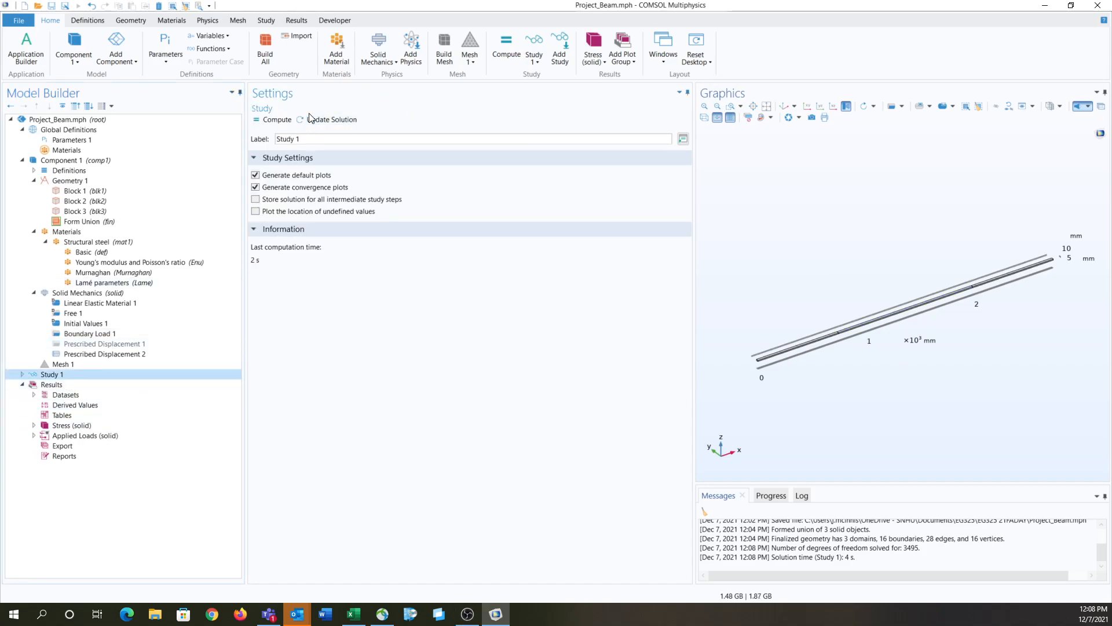
{"action": "left_click", "coordinate": [271, 119]}
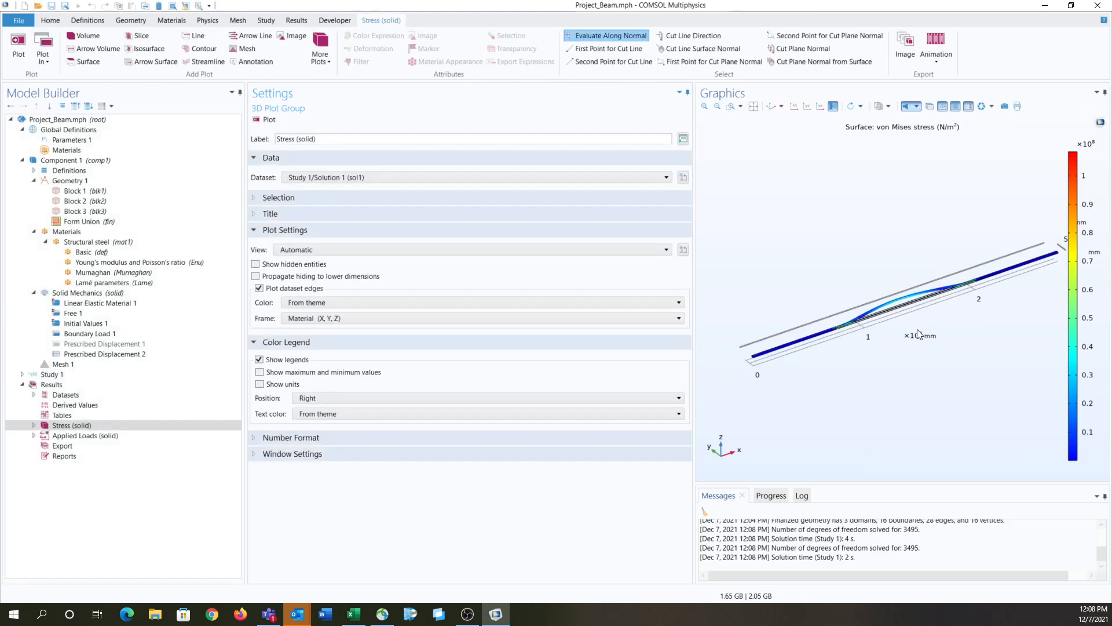
{"action": "mouse_move", "coordinate": [915, 322]}
{"action": "middle_mouse_down"}
{"action": "mouse_move", "coordinate": [887, 251]}
{"action": "mouse_move", "coordinate": [918, 316]}
{"action": "middle_mouse_up"}
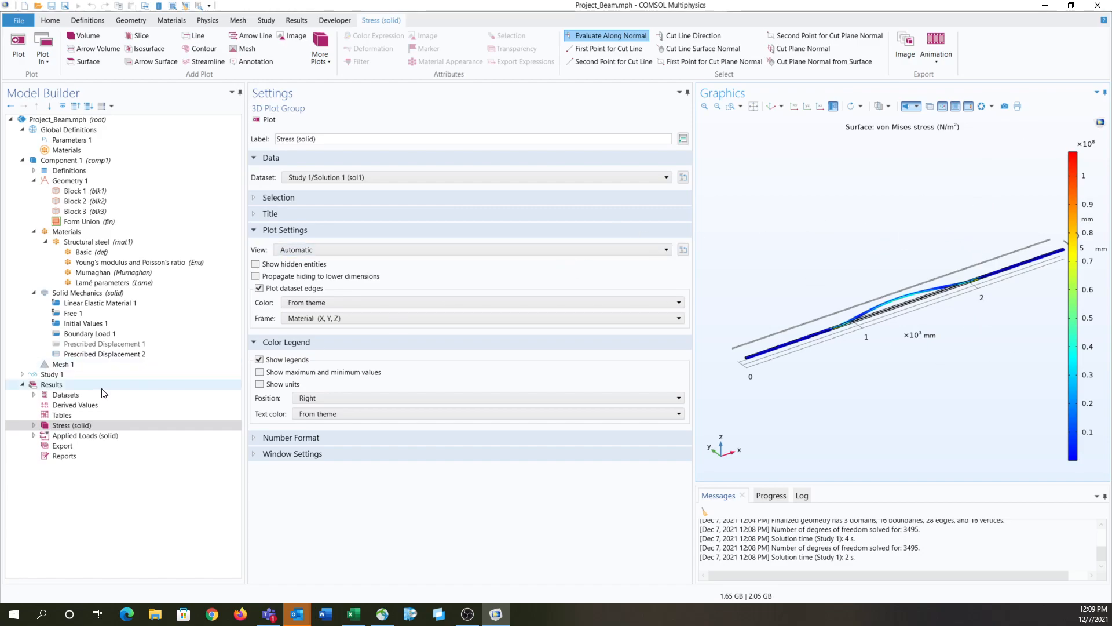
Step: Set the expression of Surface 1 in the Stress plot group to v, the displacement field's Y component, and plot it
{"action": "left_click", "coordinate": [34, 425]}
{"action": "left_click", "coordinate": [45, 435]}
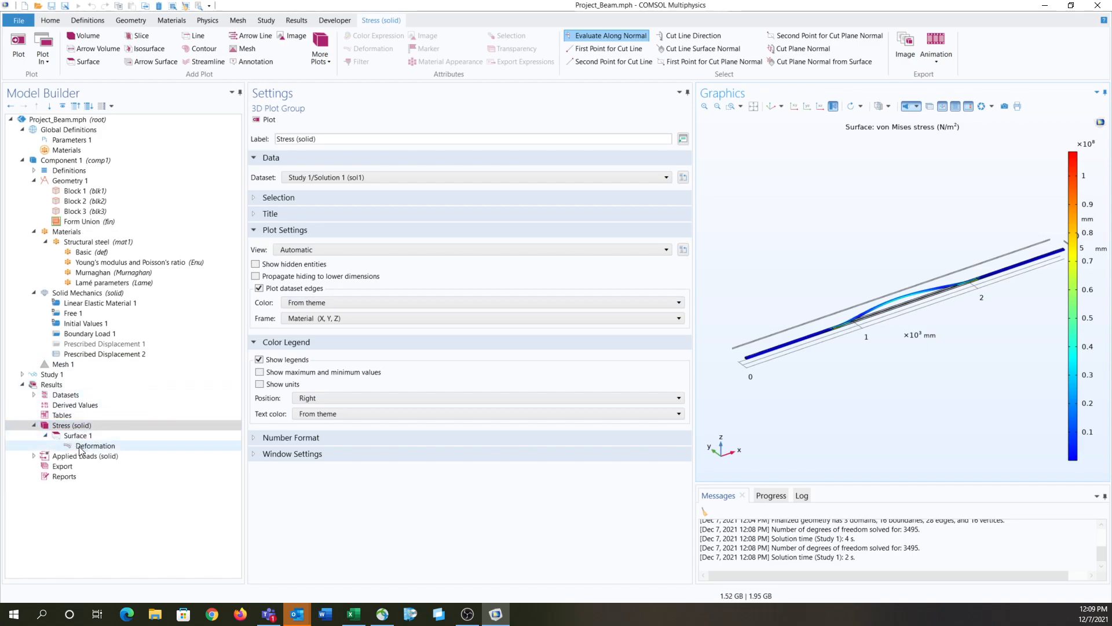
{"action": "double_click", "coordinate": [71, 426]}
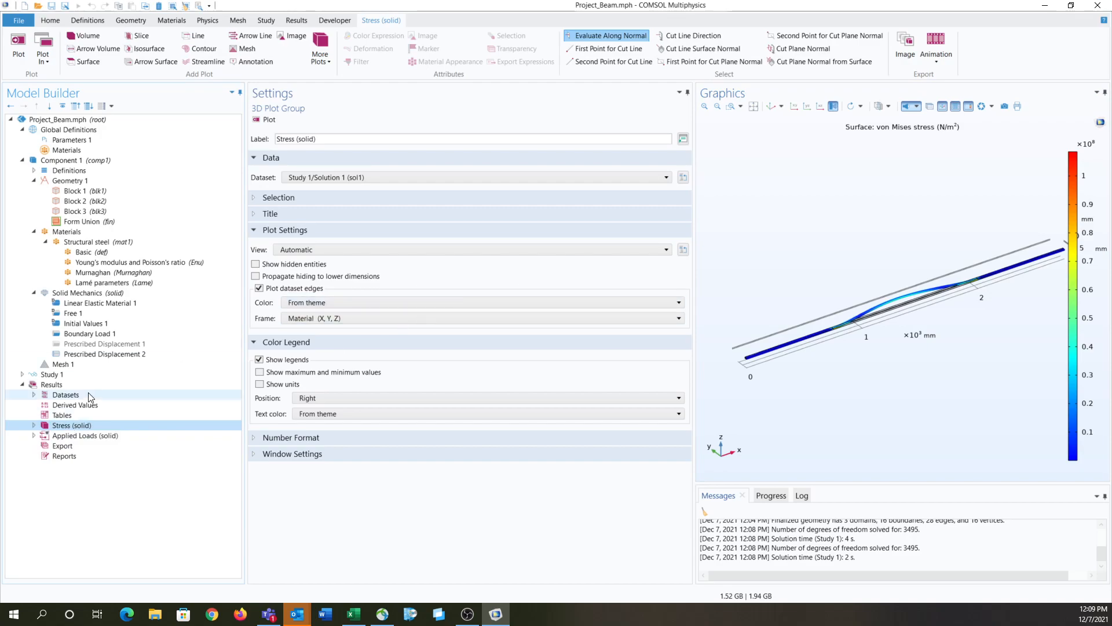
{"action": "left_click", "coordinate": [34, 425]}
{"action": "left_click", "coordinate": [75, 435]}
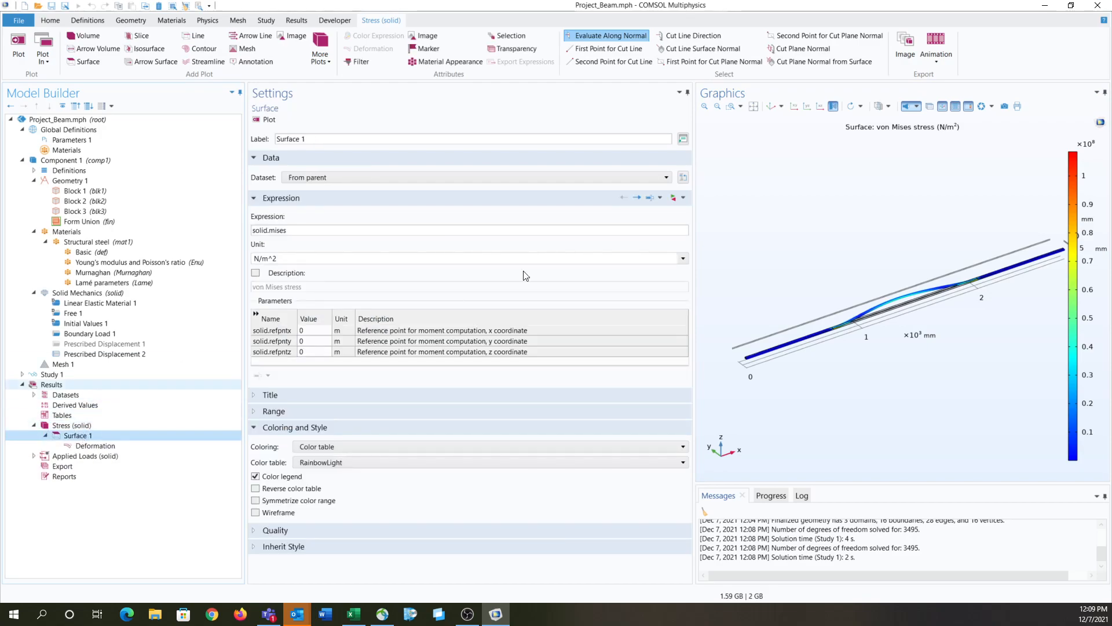
{"action": "left_click", "coordinate": [673, 198]}
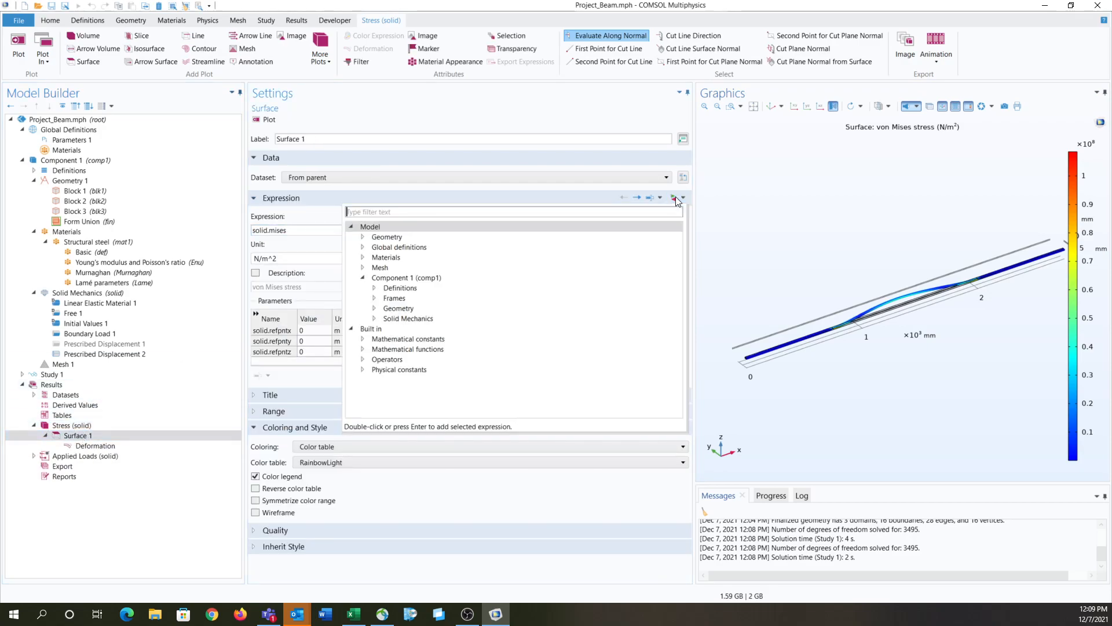
{"action": "left_click", "coordinate": [374, 318]}
{"action": "left_click", "coordinate": [386, 349]}
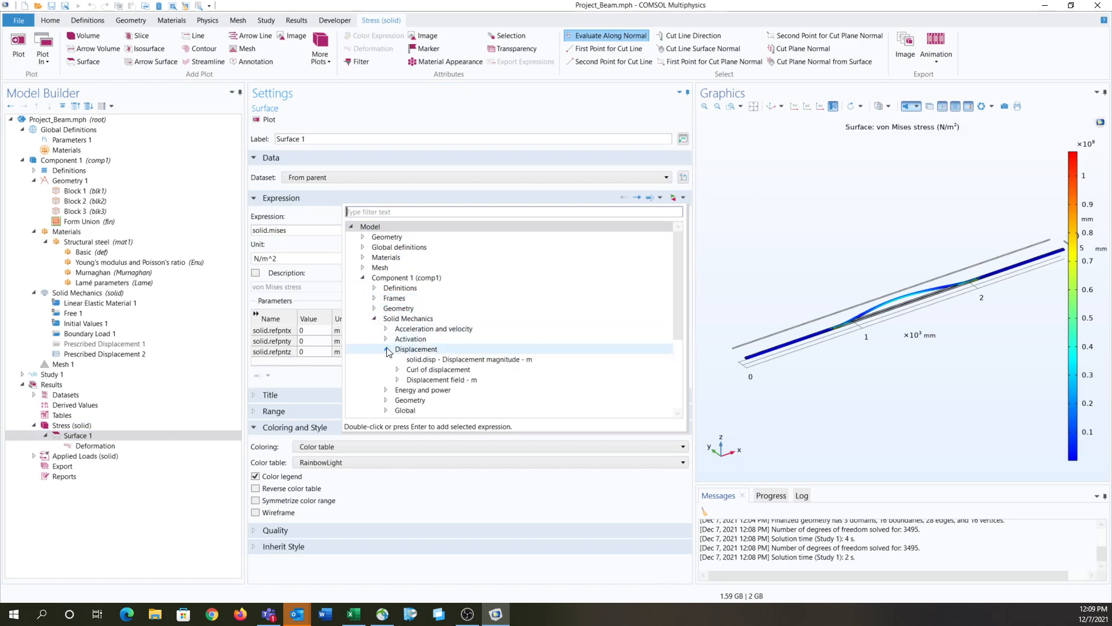
{"action": "left_click", "coordinate": [398, 379]}
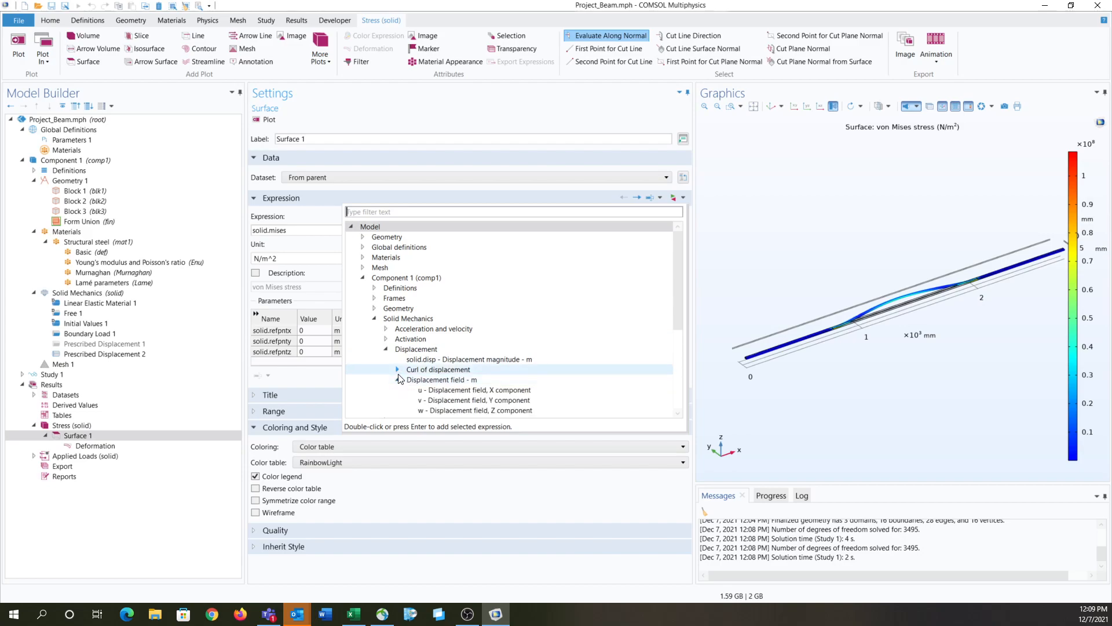
{"action": "double_click", "coordinate": [436, 400]}
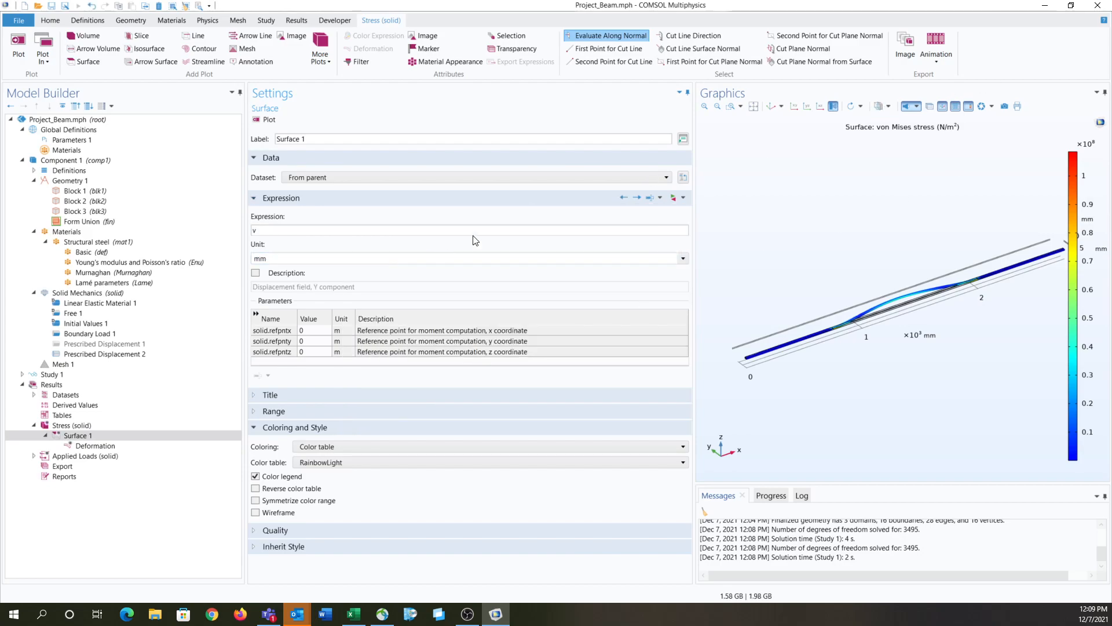
{"action": "left_click", "coordinate": [269, 120]}
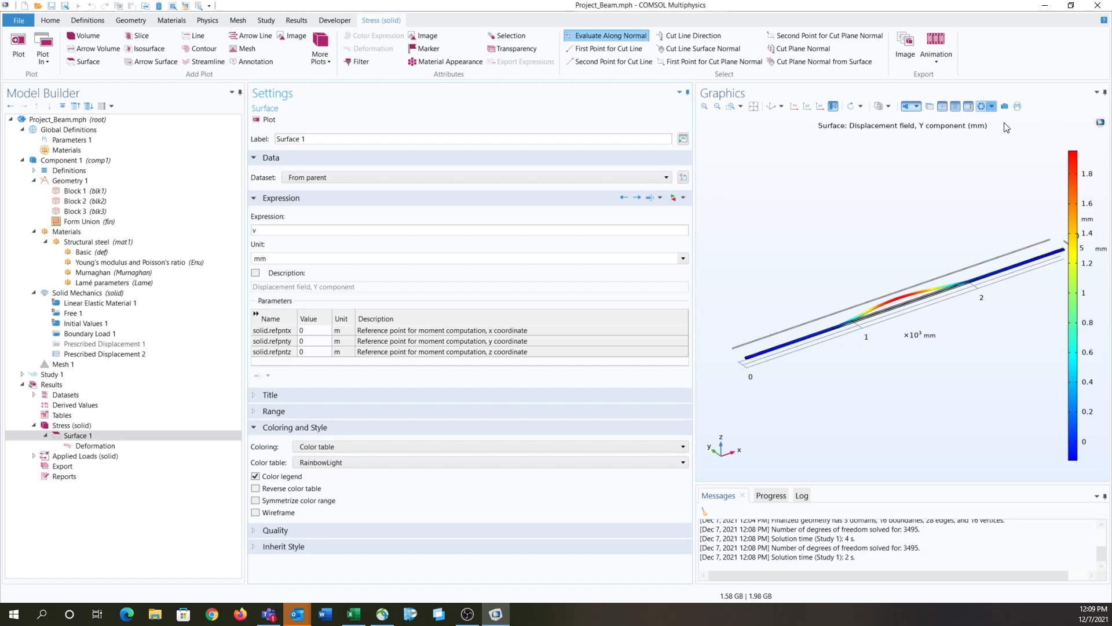
{"action": "left_click", "coordinate": [49, 466]}
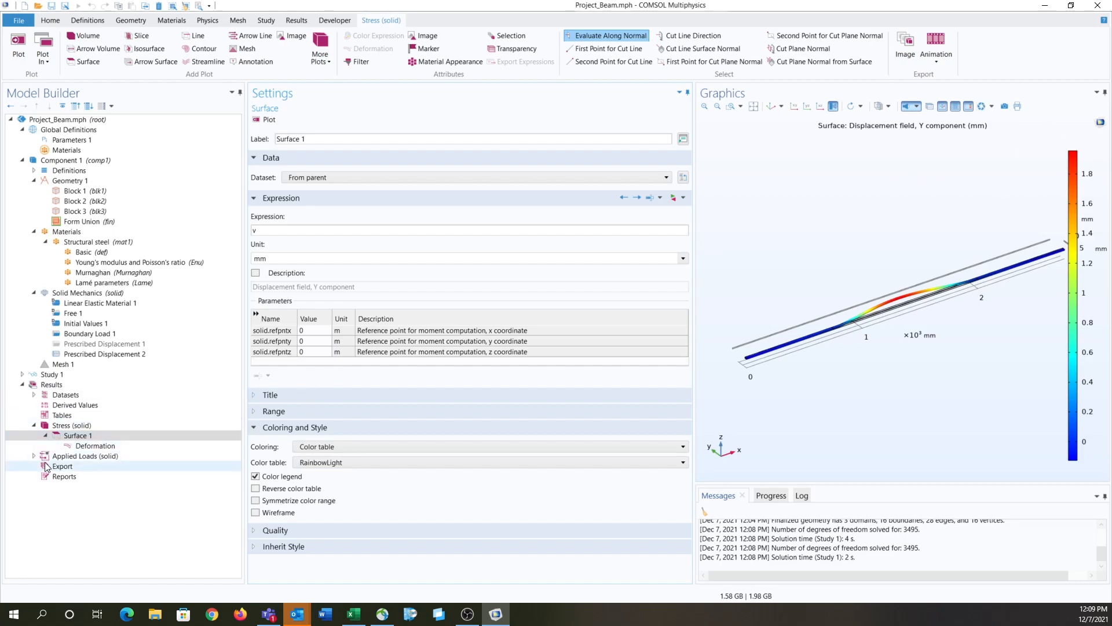
{"action": "right_click", "coordinate": [49, 467]}
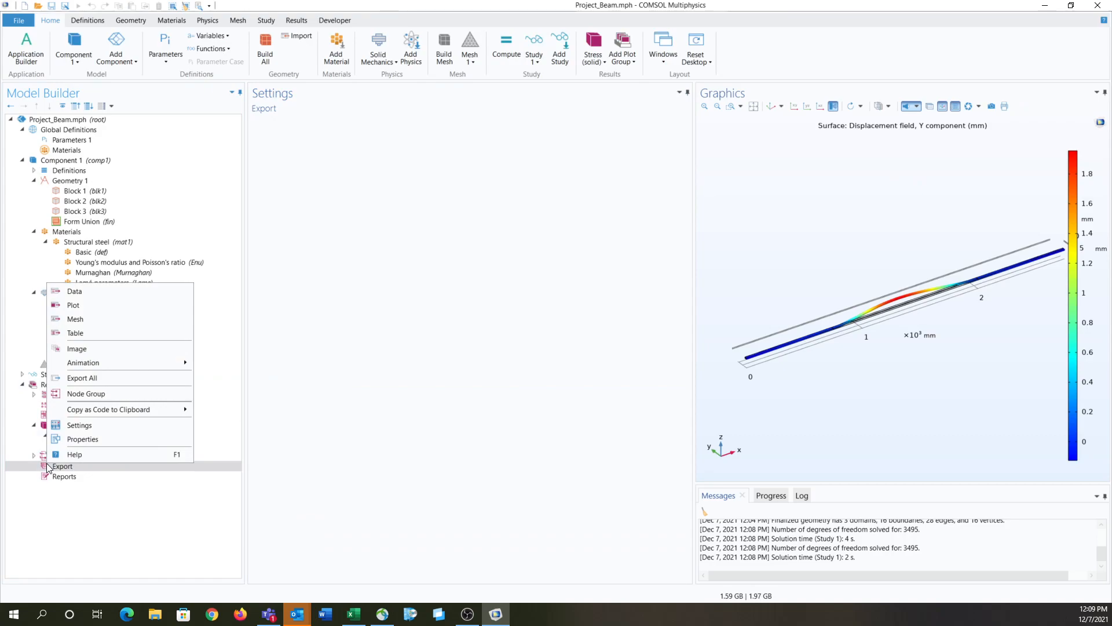
{"action": "key", "text": "Escape"}
{"action": "left_click", "coordinate": [33, 456]}
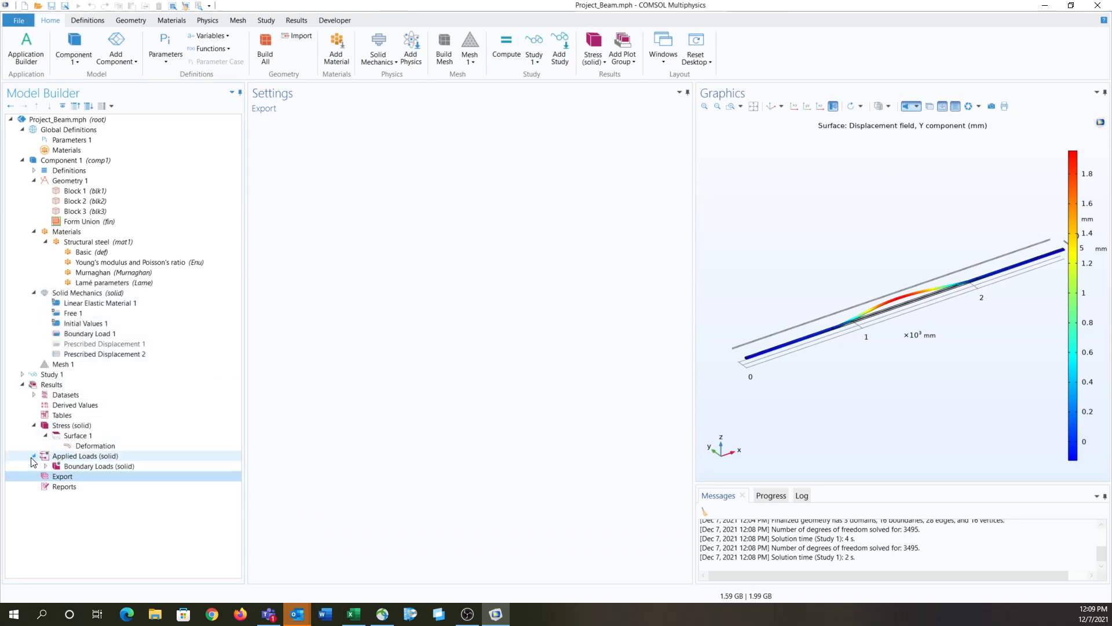
{"action": "left_click", "coordinate": [33, 394]}
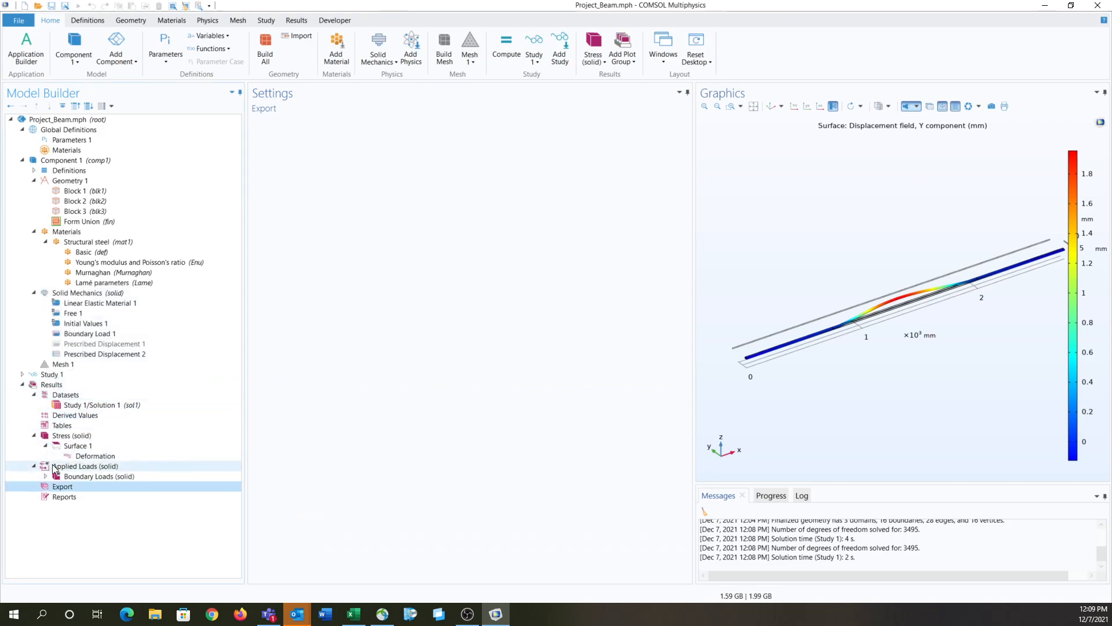
{"action": "right_click", "coordinate": [62, 490]}
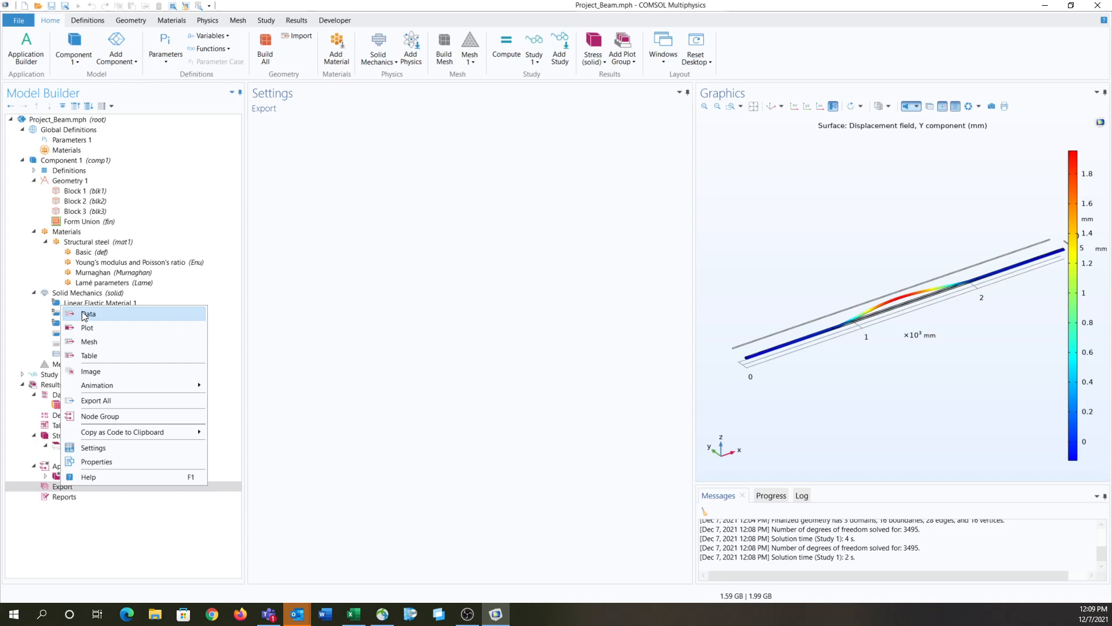
{"action": "left_click", "coordinate": [98, 400]}
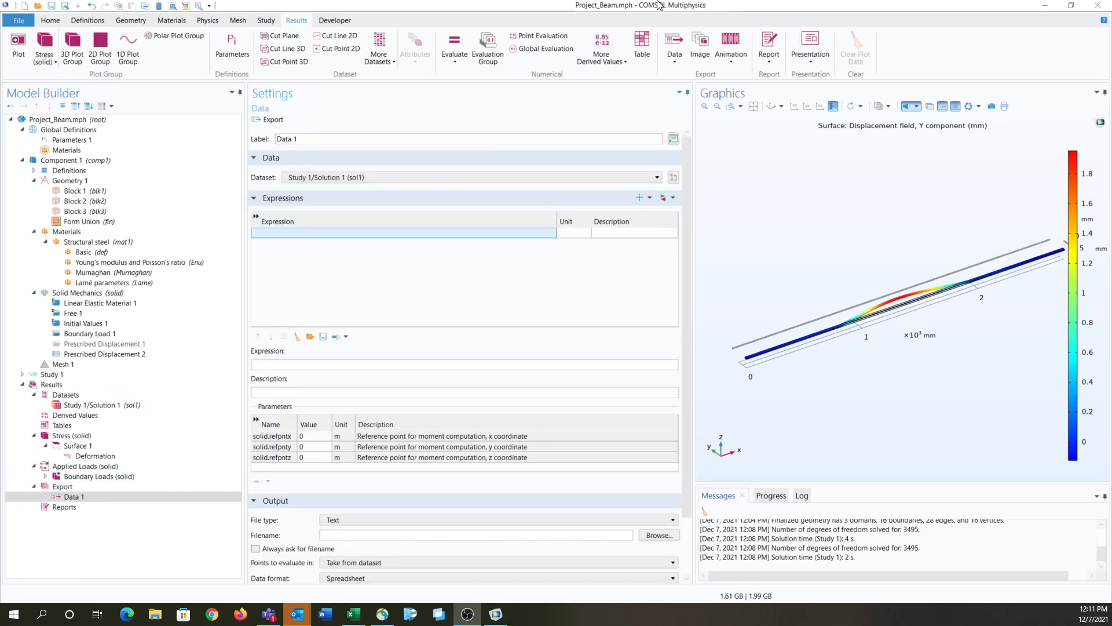
Step: Add a Data export node for Study 1/Solution 1 with the expression v, the displacement field's Y component
{"action": "left_click", "coordinate": [674, 57]}
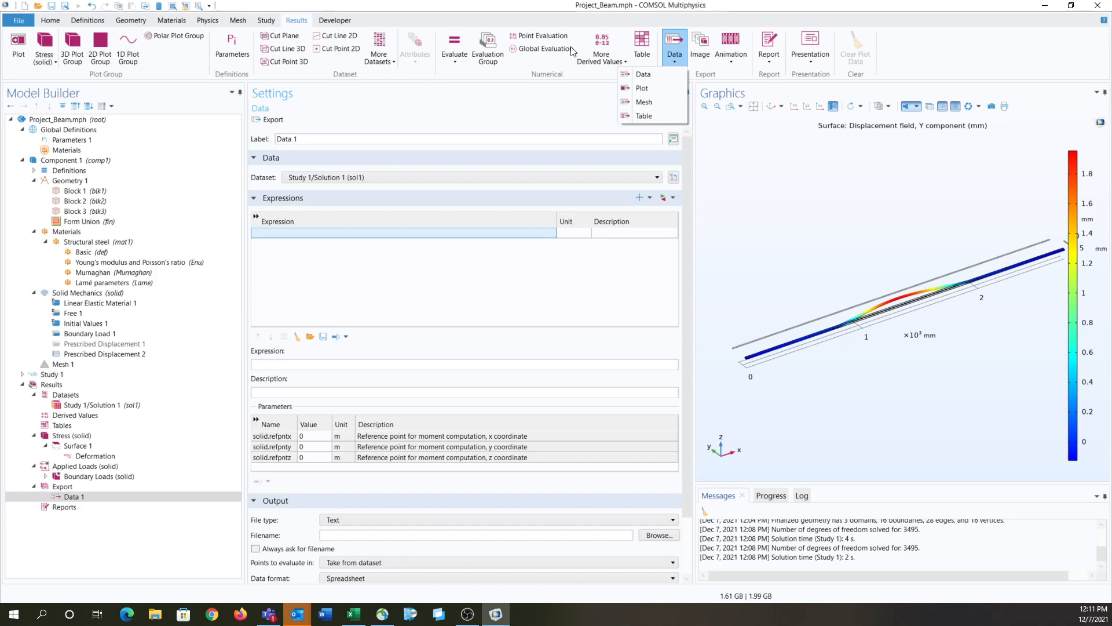
{"action": "left_click", "coordinate": [643, 75]}
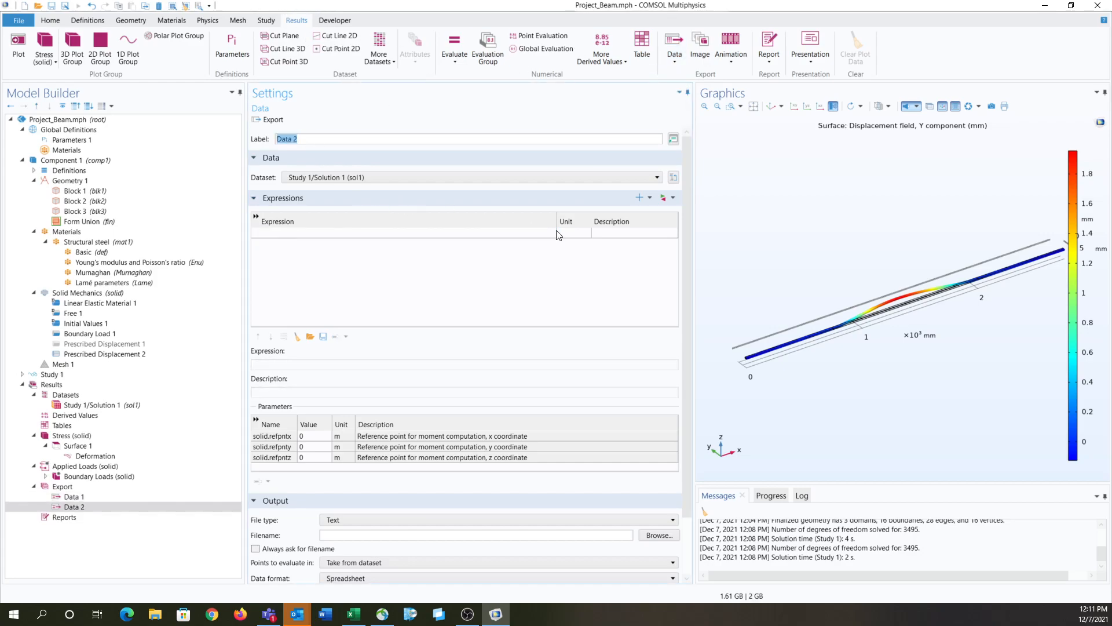
{"action": "left_click", "coordinate": [665, 197]}
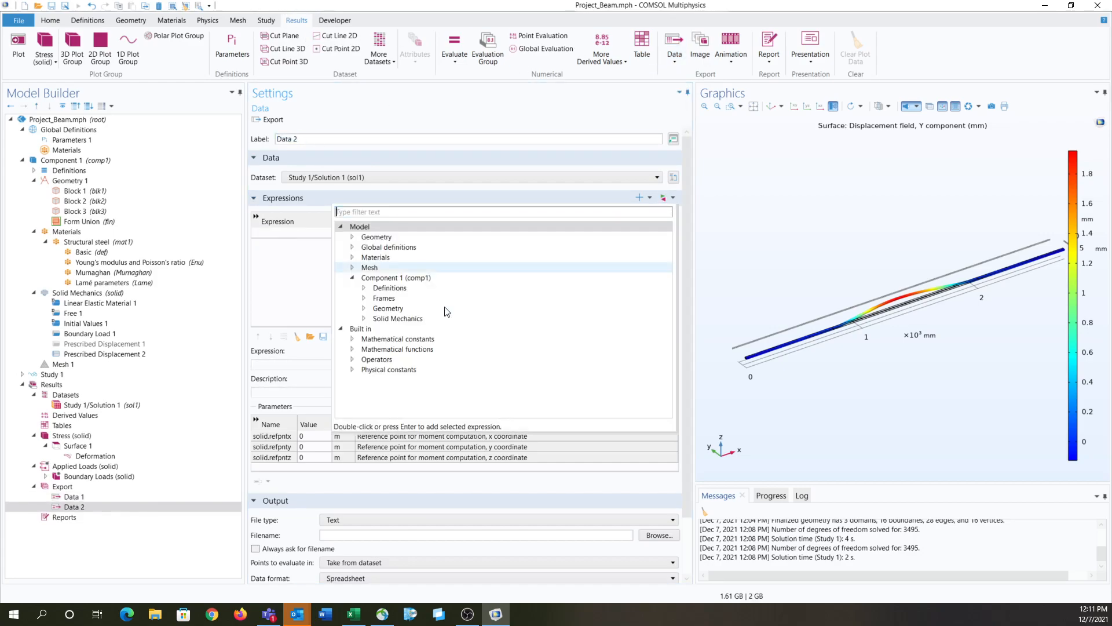
{"action": "left_click", "coordinate": [365, 319]}
{"action": "left_click", "coordinate": [375, 349]}
{"action": "left_click", "coordinate": [387, 379]}
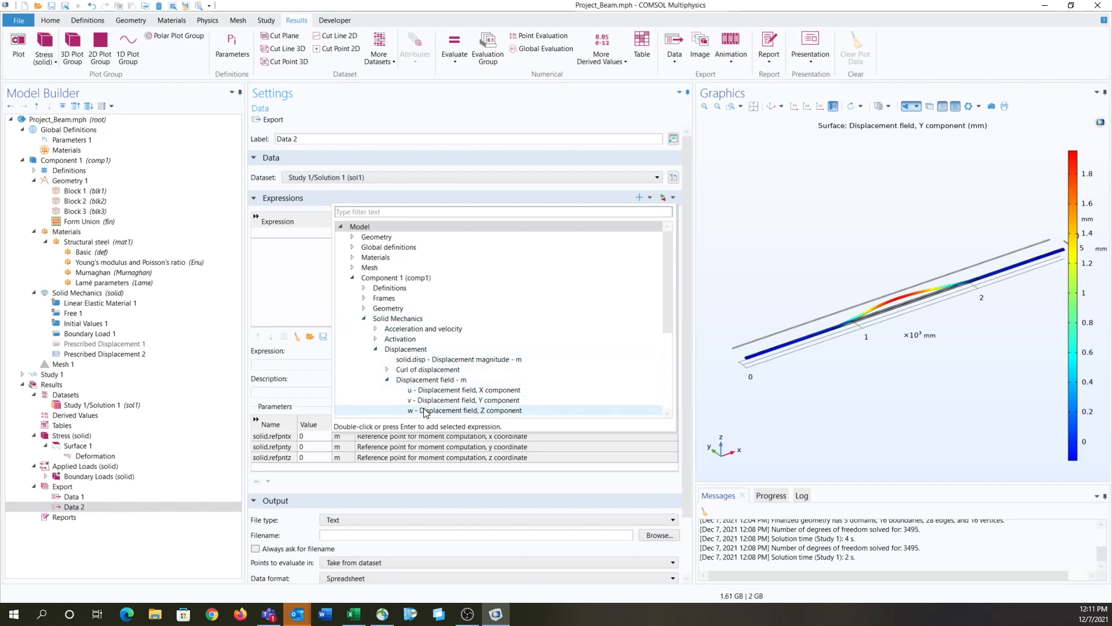
{"action": "double_click", "coordinate": [425, 401]}
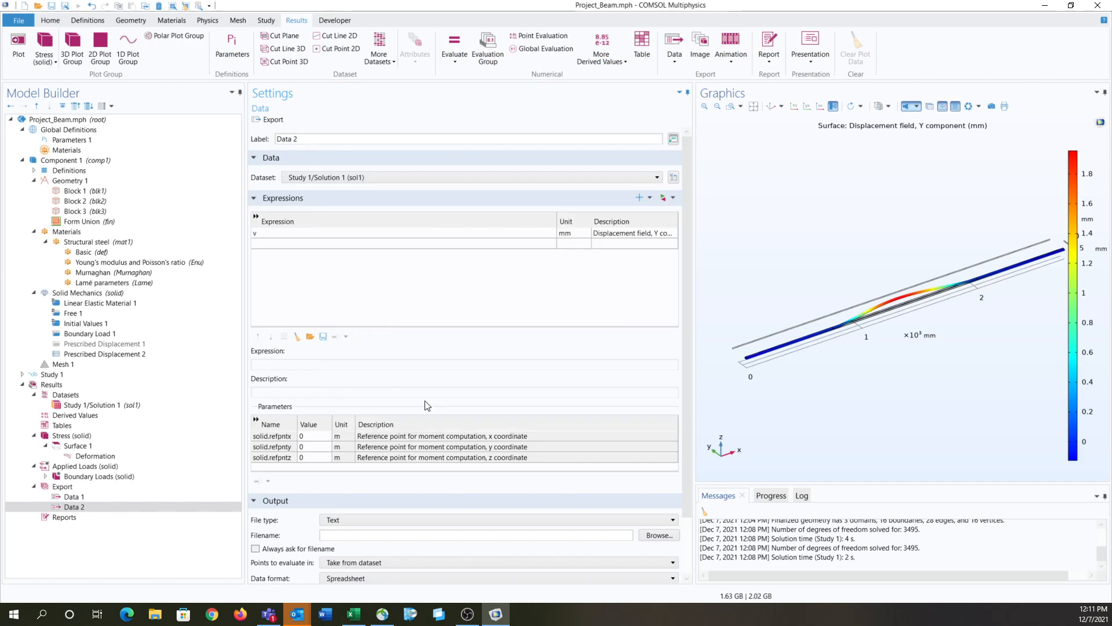
Step: Replace the Data 2 export expression with solid.mises, the von Mises stress
{"action": "left_click", "coordinate": [663, 197]}
{"action": "left_click", "coordinate": [364, 329]}
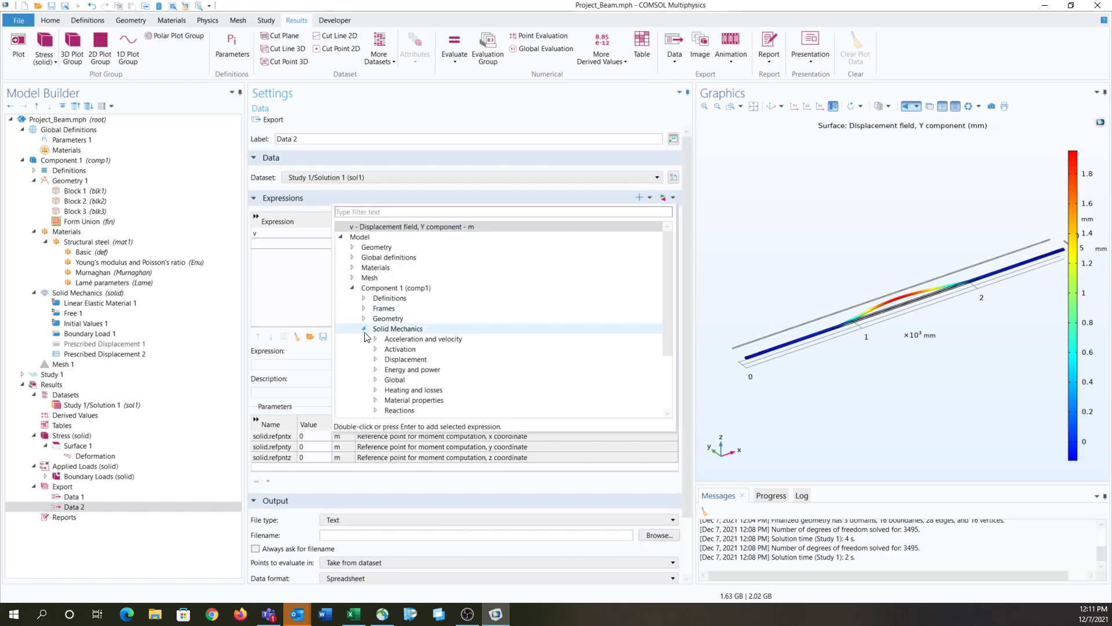
{"action": "scroll", "coordinate": [373, 347], "scroll_direction": "down", "scroll_amount": 2}
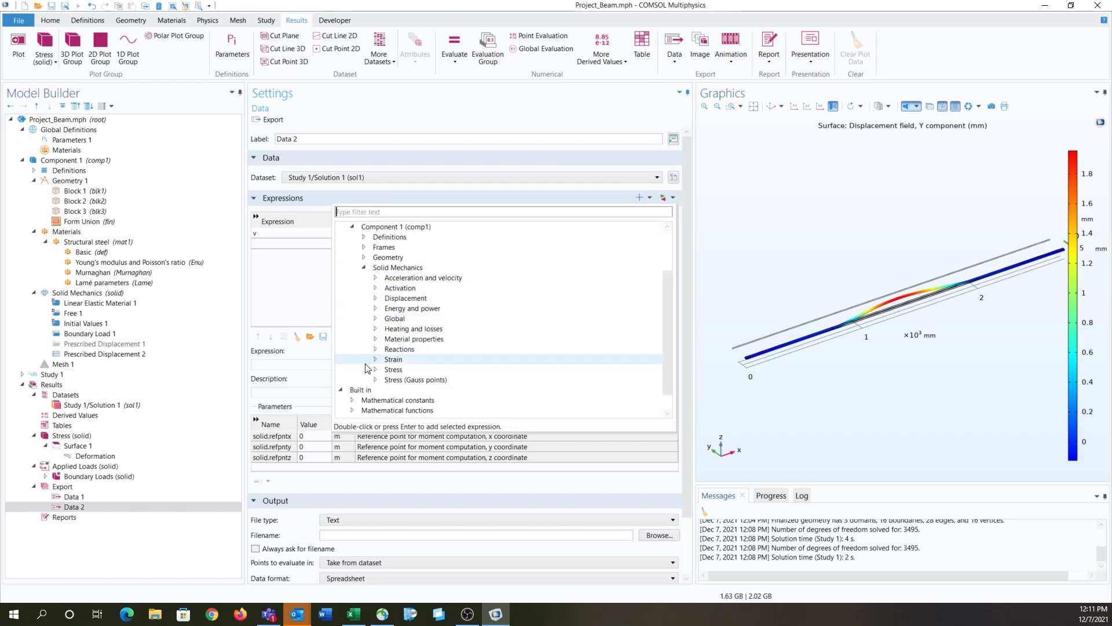
{"action": "left_click", "coordinate": [375, 359]}
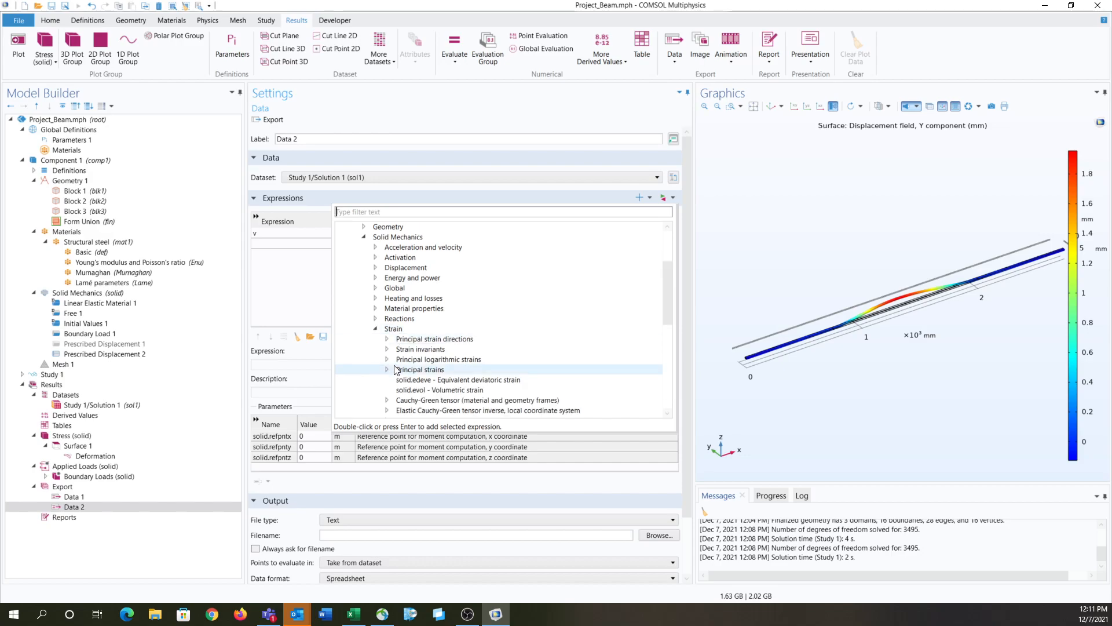
{"action": "scroll", "coordinate": [375, 383], "scroll_direction": "down", "scroll_amount": 2}
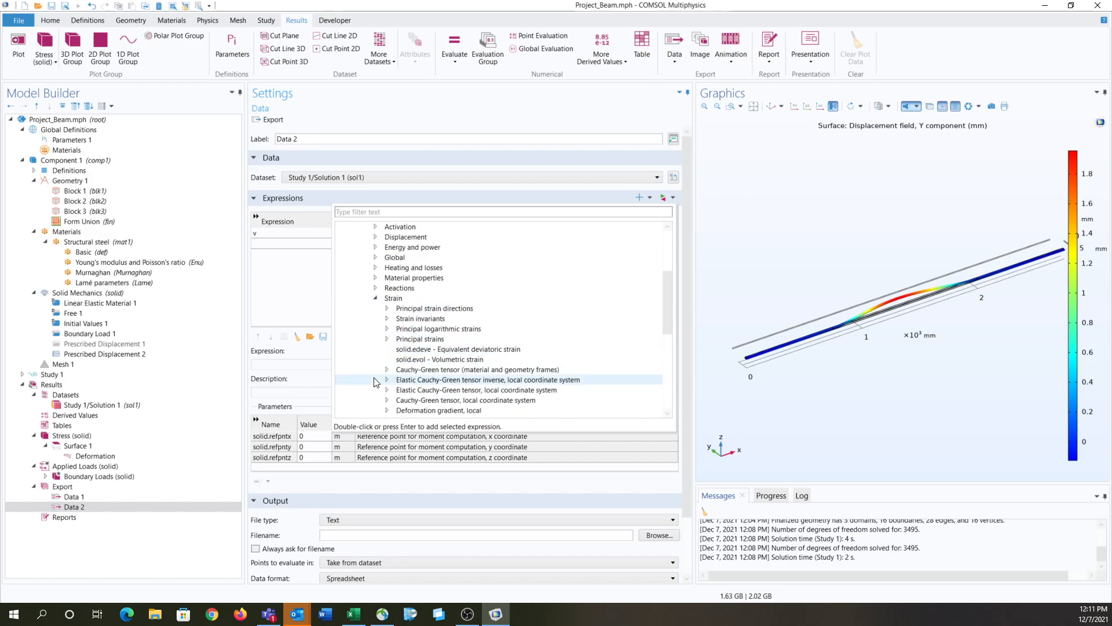
{"action": "left_click", "coordinate": [386, 339]}
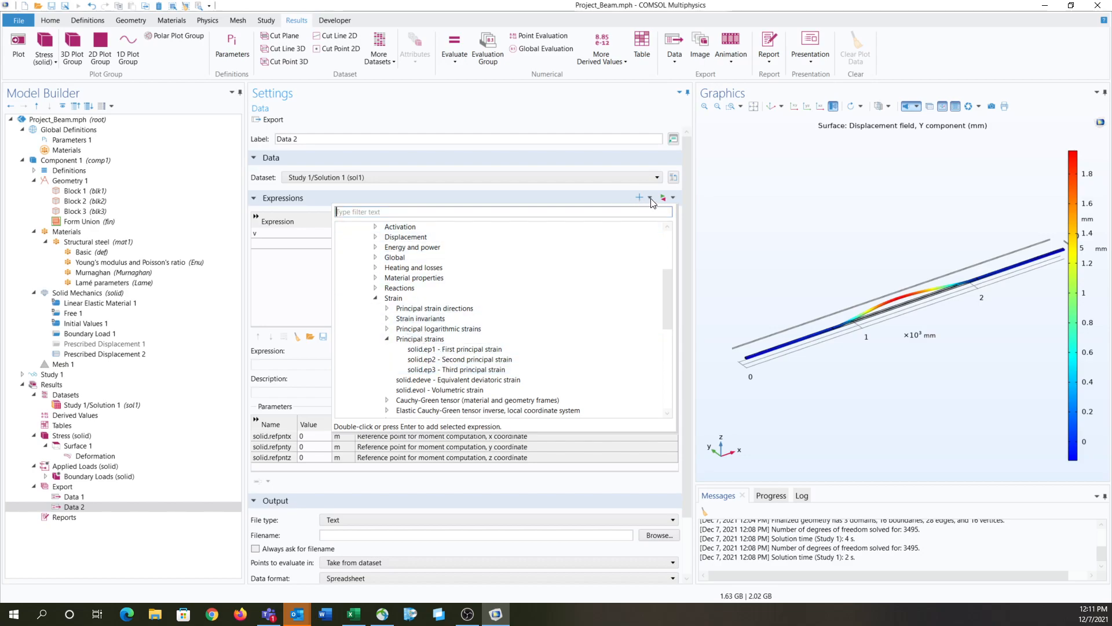
{"action": "scroll", "coordinate": [377, 296], "scroll_direction": "down", "scroll_amount": 3}
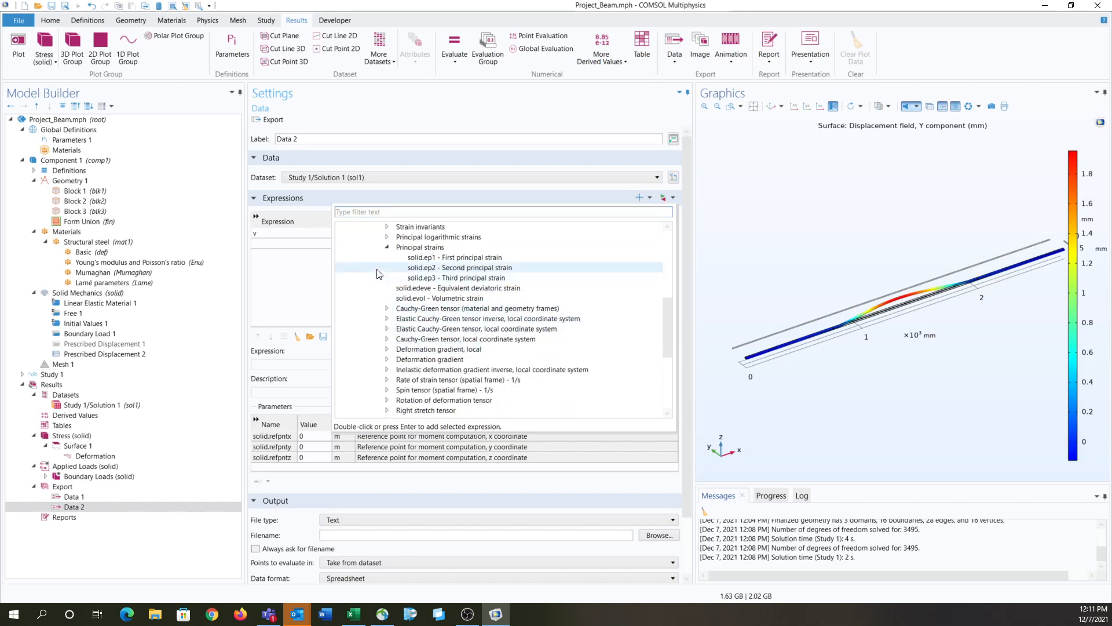
{"action": "scroll", "coordinate": [378, 296], "scroll_direction": "up", "scroll_amount": 3}
{"action": "left_click", "coordinate": [375, 297]}
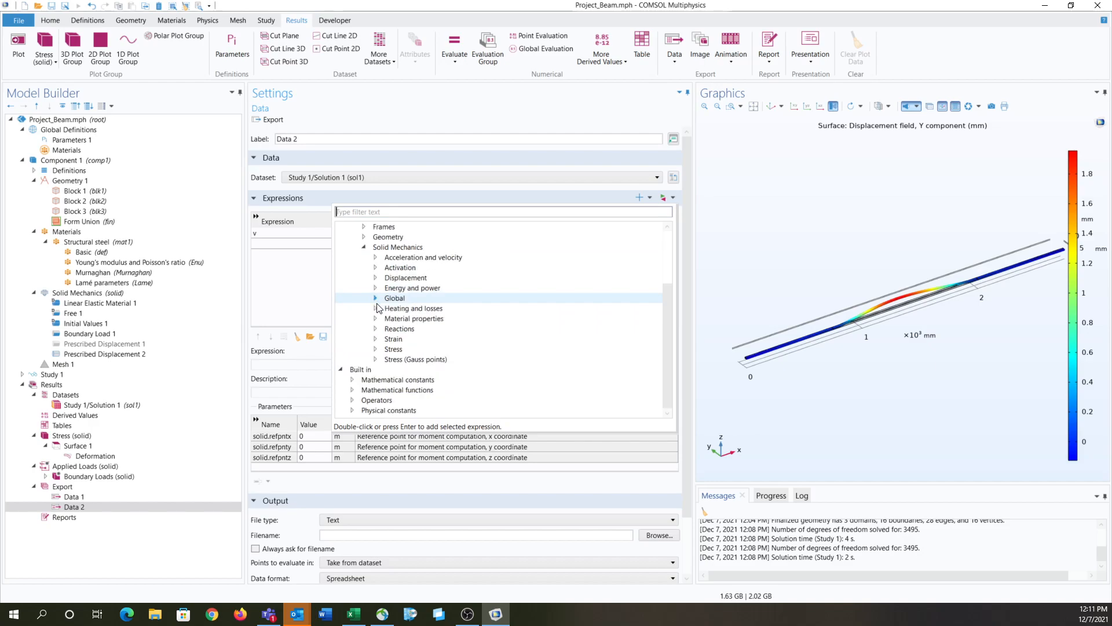
{"action": "left_click", "coordinate": [375, 350]}
{"action": "scroll", "coordinate": [421, 355], "scroll_direction": "down", "scroll_amount": 1}
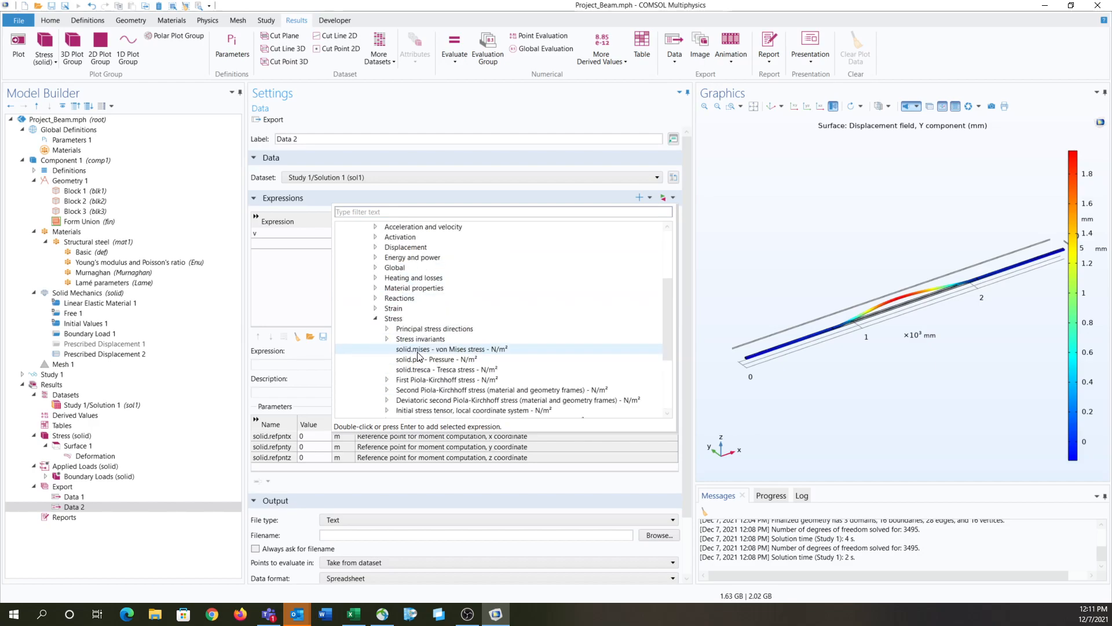
{"action": "double_click", "coordinate": [440, 349]}
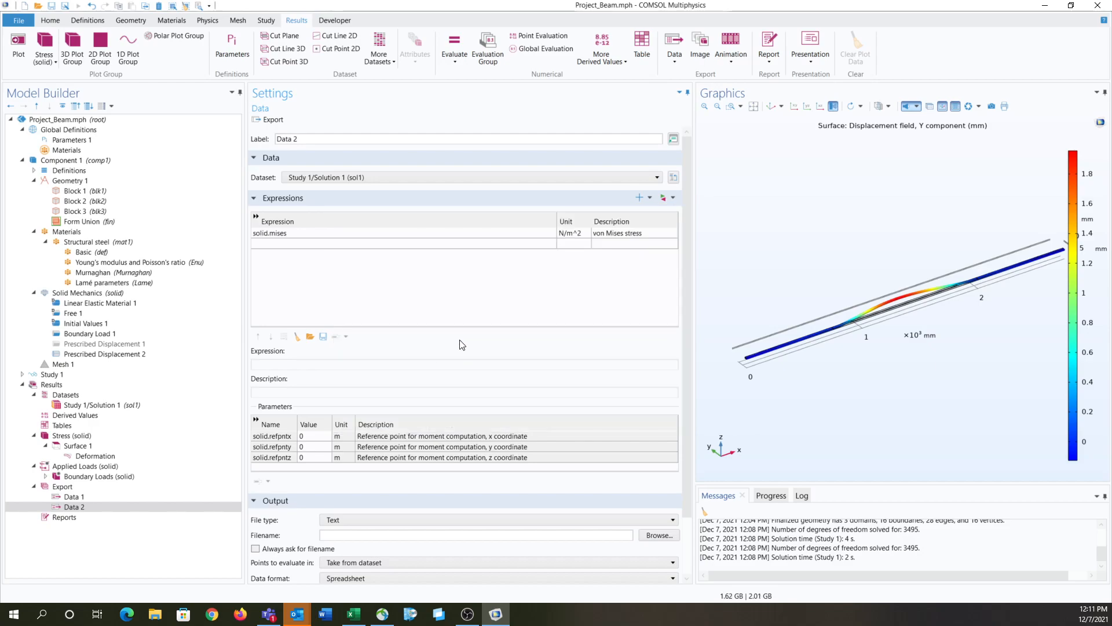
Step: Replace the von Mises expression in the Data 2 export with v, the Y component of the displacement field
{"action": "left_click", "coordinate": [639, 198]}
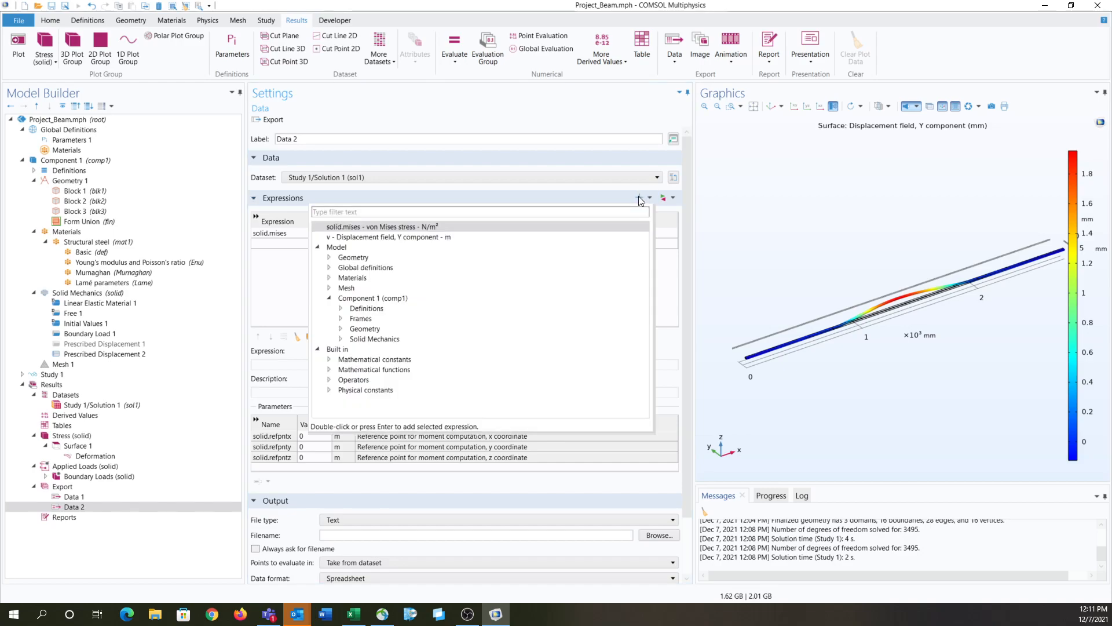
{"action": "left_click", "coordinate": [463, 195]}
{"action": "left_click", "coordinate": [345, 245]}
{"action": "left_click", "coordinate": [663, 198]}
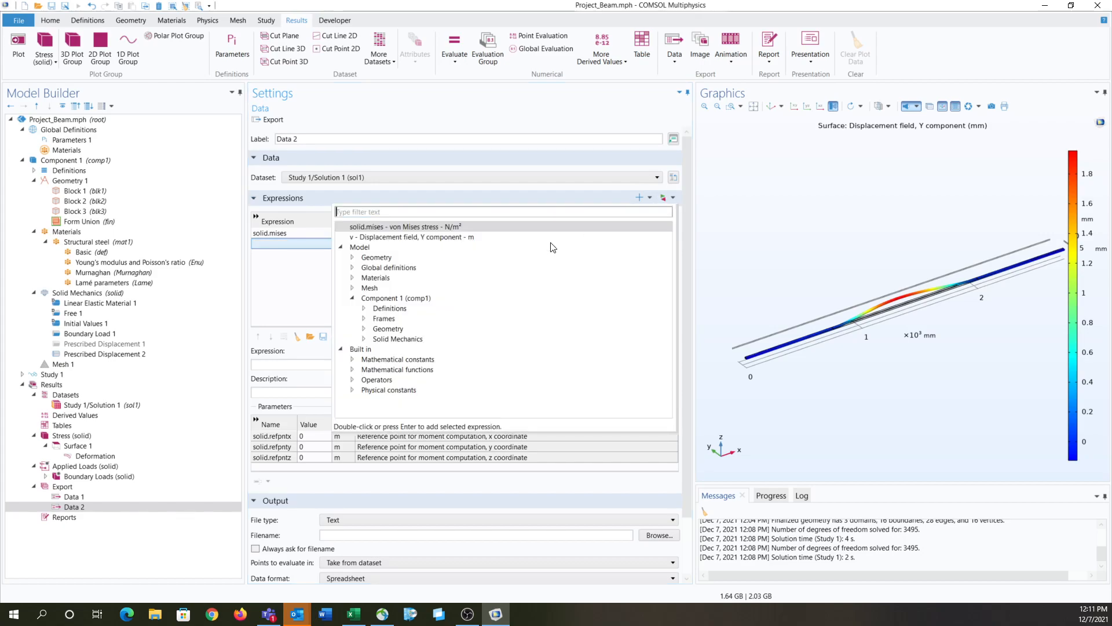
{"action": "left_click", "coordinate": [364, 339]}
{"action": "left_click", "coordinate": [376, 370]}
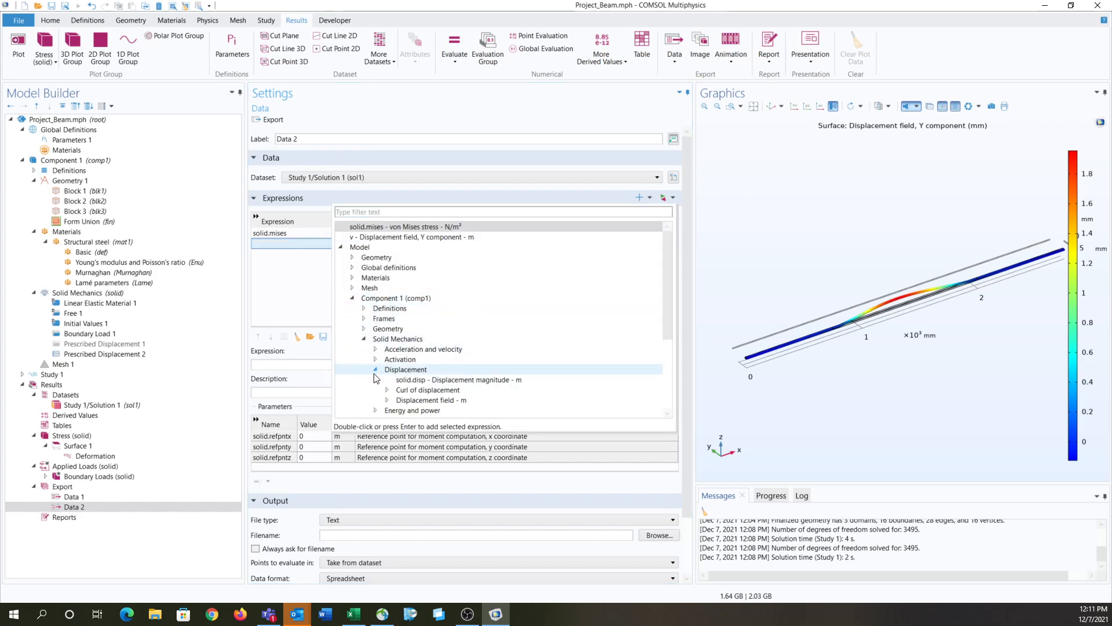
{"action": "left_click", "coordinate": [388, 401]}
{"action": "double_click", "coordinate": [440, 391]}
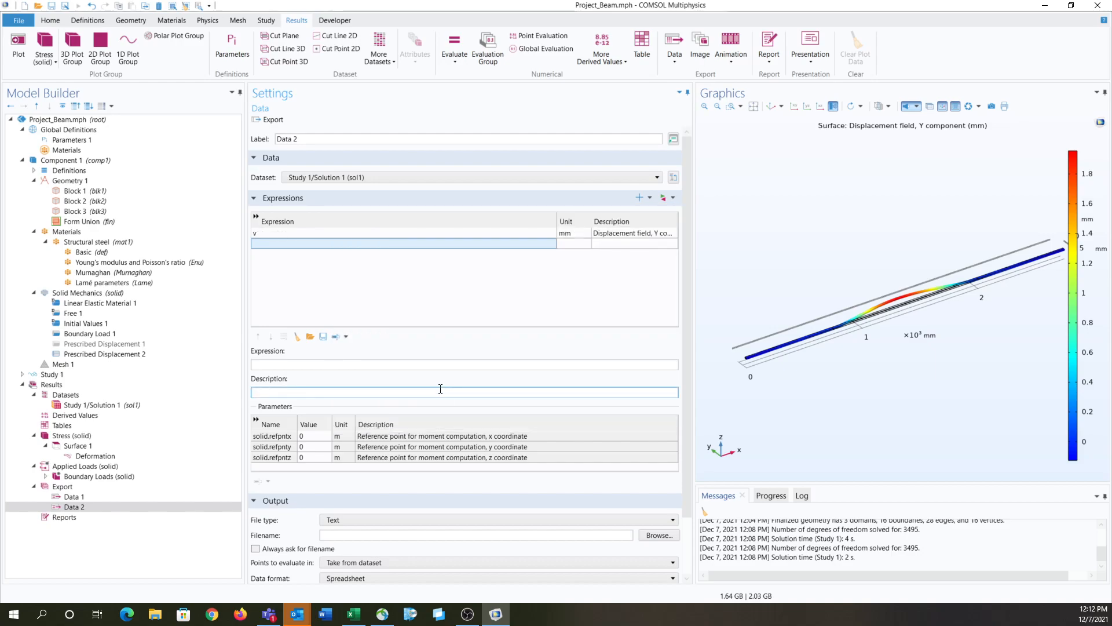
Step: Add v, the displacement field's Y component, as a second expression in the Data 2 export
{"action": "left_click", "coordinate": [664, 197]}
{"action": "double_click", "coordinate": [381, 339]}
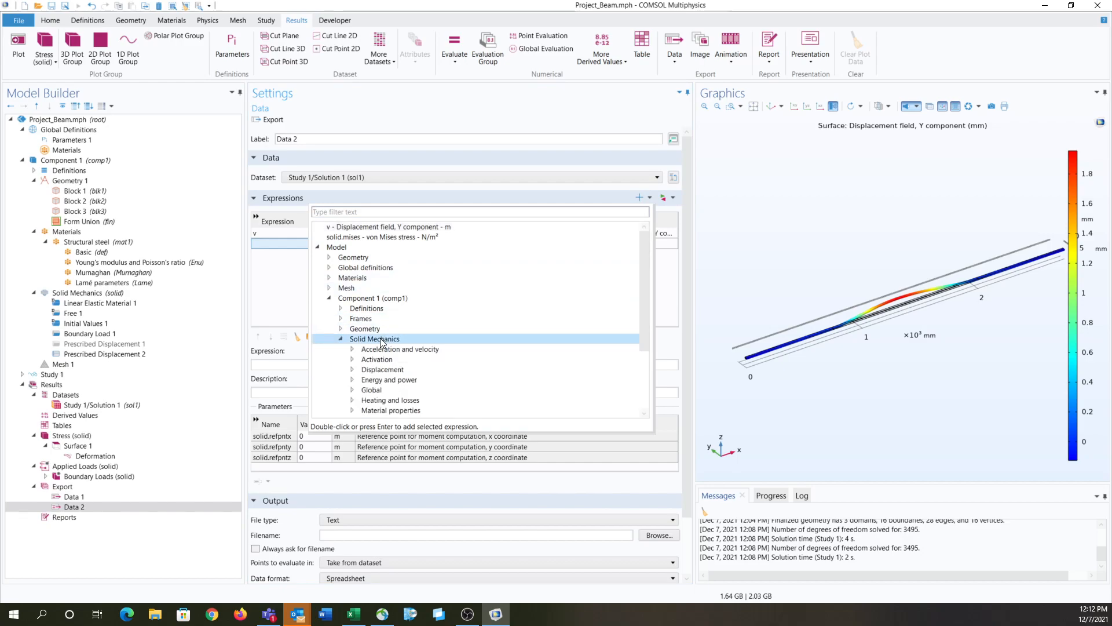
{"action": "double_click", "coordinate": [382, 369]}
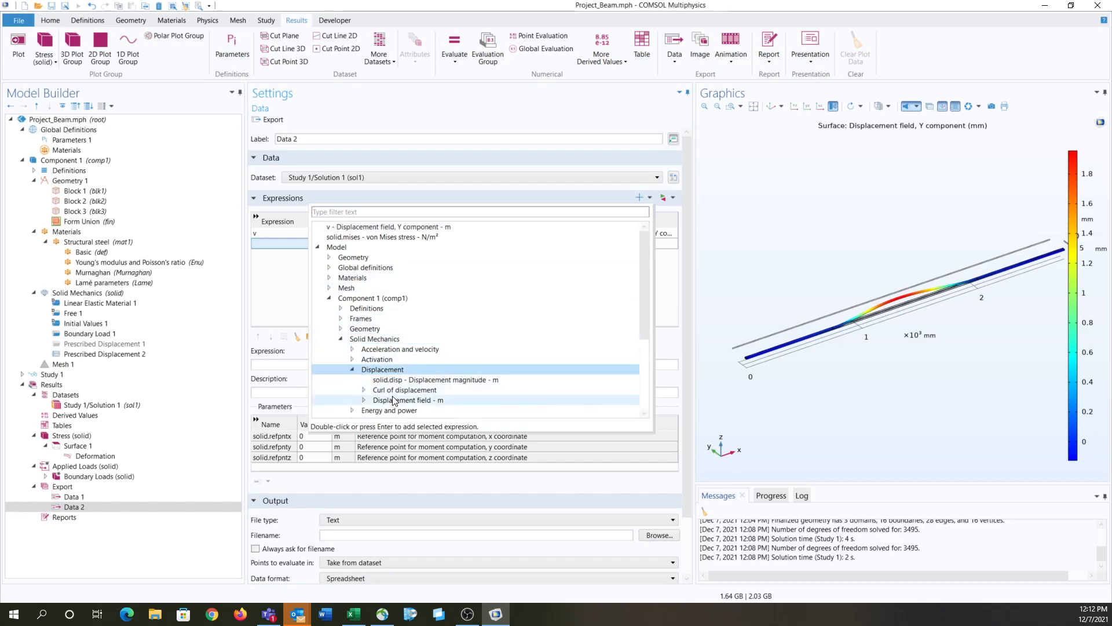
{"action": "double_click", "coordinate": [392, 400]}
{"action": "scroll", "coordinate": [391, 402], "scroll_direction": "down", "scroll_amount": 1}
{"action": "double_click", "coordinate": [397, 390]}
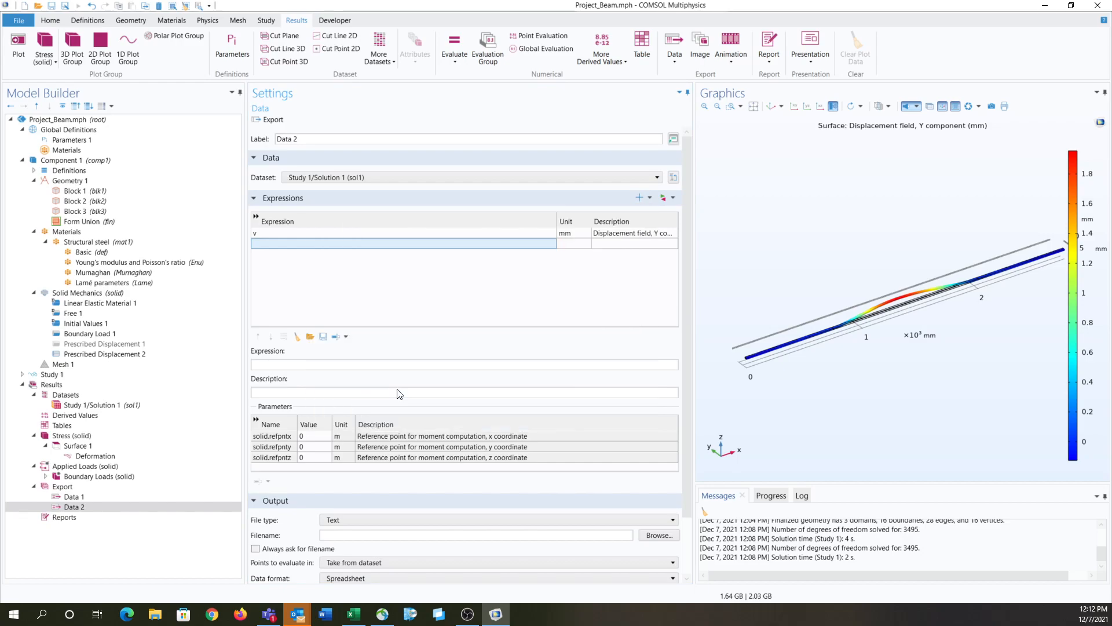
Step: Replace all expressions in the Data 2 export with solid.mises, the von Mises stress
{"action": "left_click", "coordinate": [663, 198]}
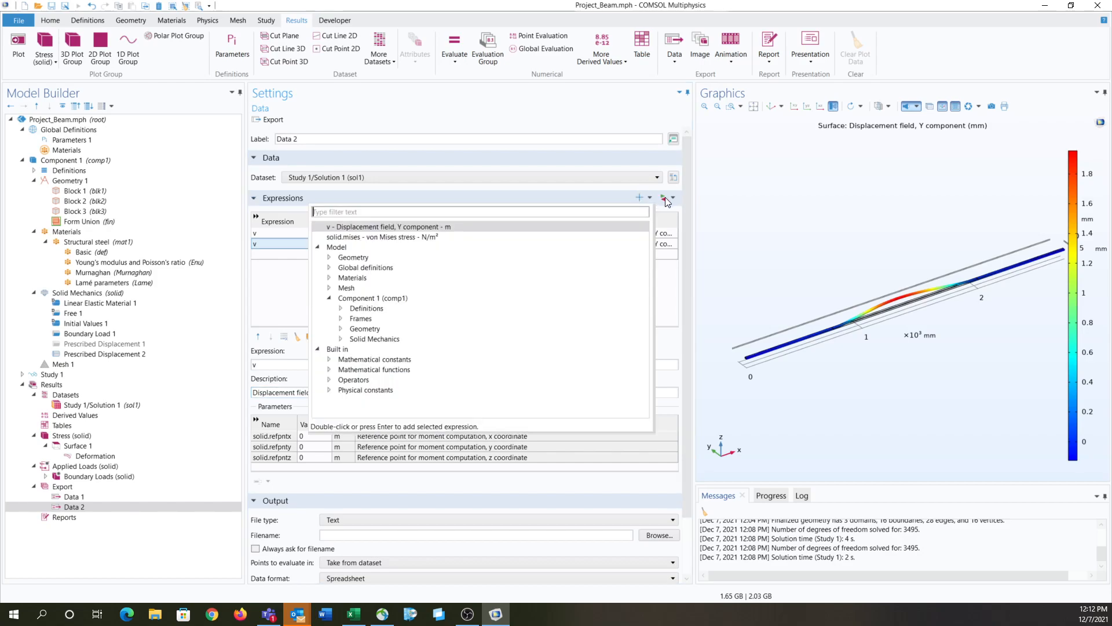
{"action": "left_click", "coordinate": [409, 339]}
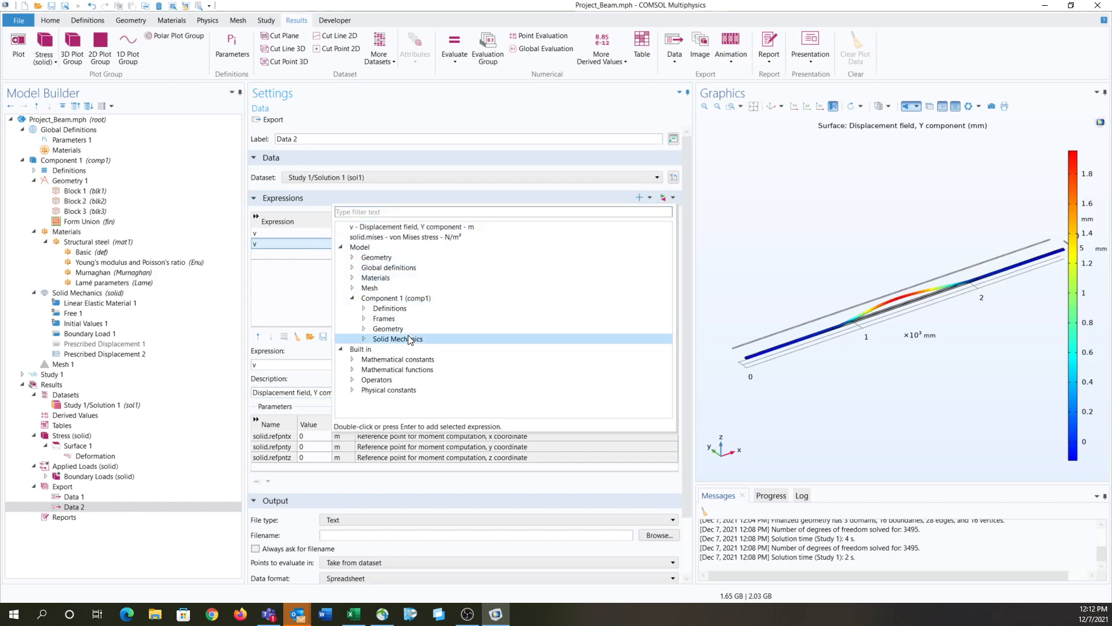
{"action": "double_click", "coordinate": [409, 339]}
{"action": "scroll", "coordinate": [401, 371], "scroll_direction": "down", "scroll_amount": 2}
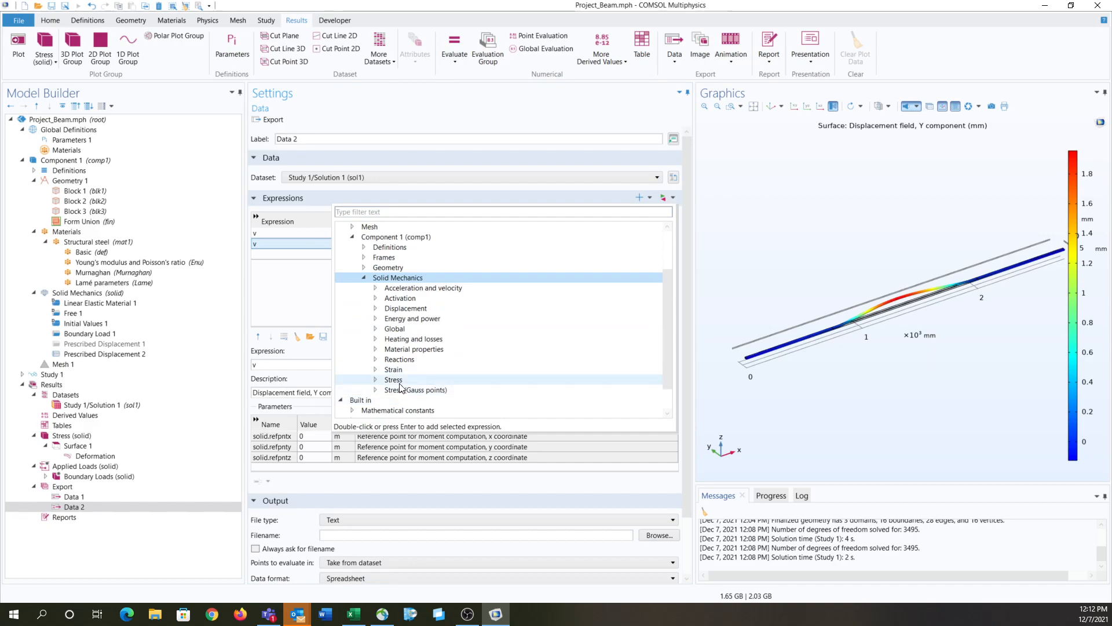
{"action": "double_click", "coordinate": [399, 382]}
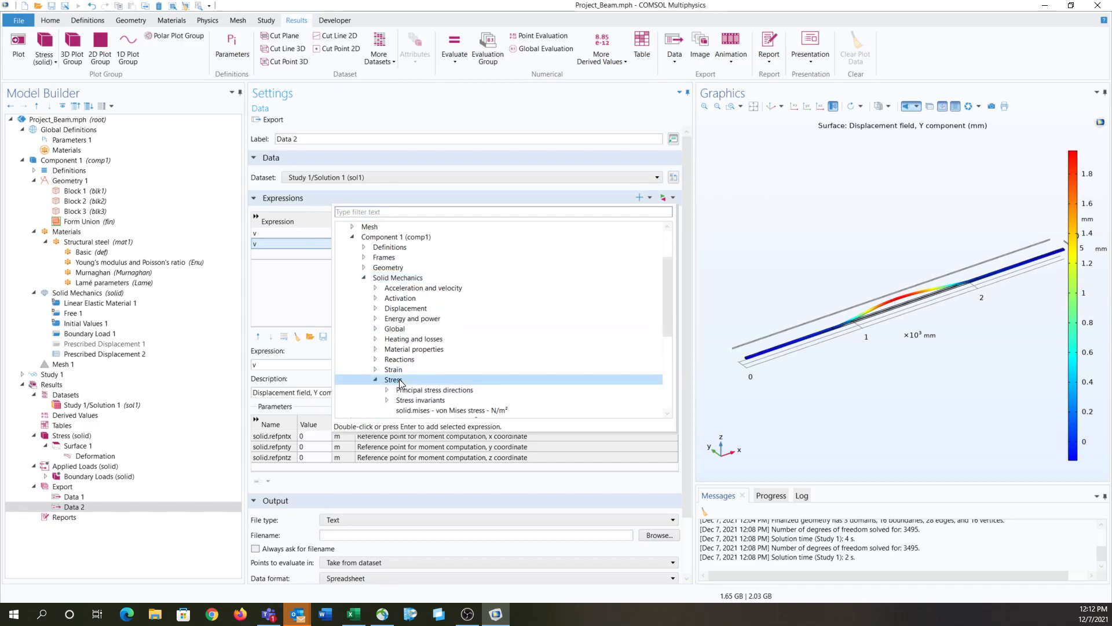
{"action": "double_click", "coordinate": [421, 411]}
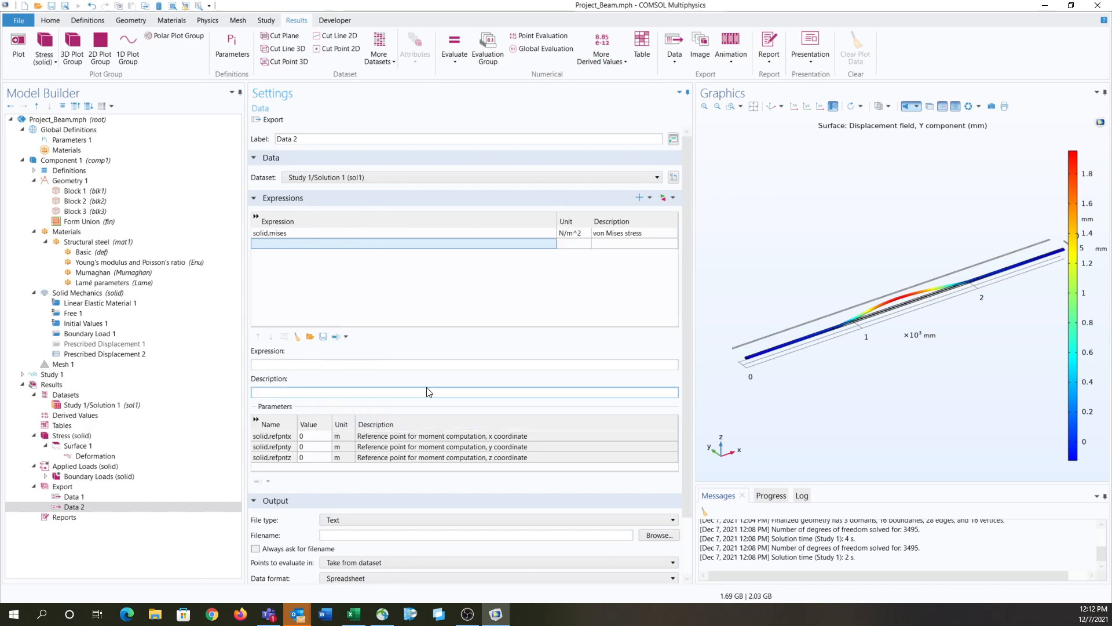
Step: Add solid.mises, the von Mises stress, as a second expression in the Data 2 export
{"action": "left_click", "coordinate": [640, 197]}
{"action": "scroll", "coordinate": [371, 343], "scroll_direction": "down", "scroll_amount": 2}
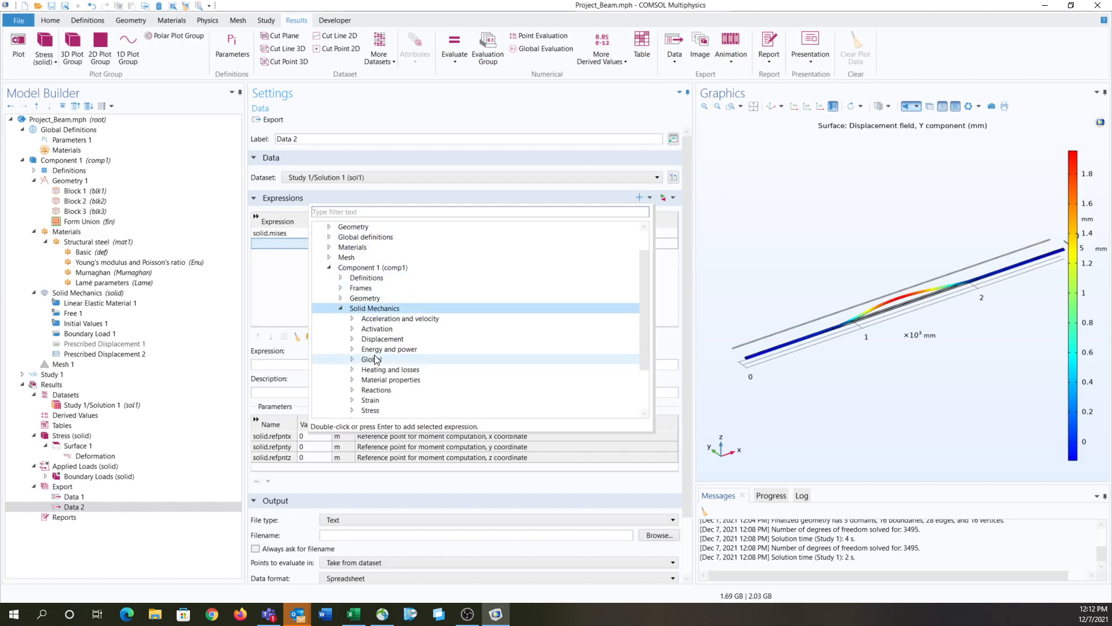
{"action": "double_click", "coordinate": [384, 380]}
{"action": "double_click", "coordinate": [394, 409]}
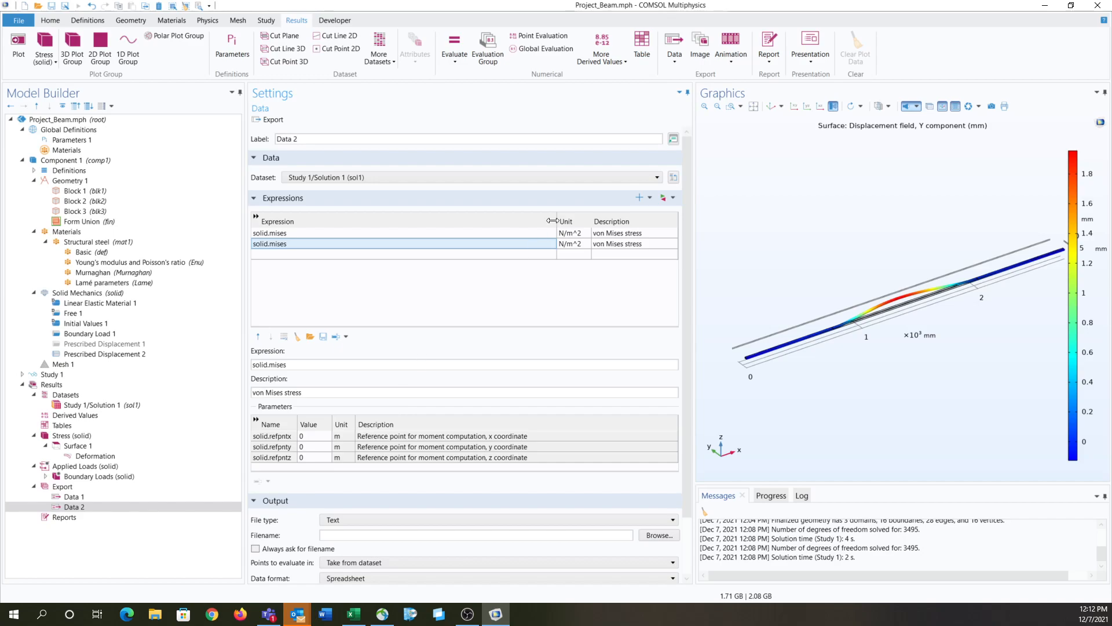
Step: Add v, the displacement field's Y component, to the Data 2 expressions and delete the duplicate solid.mises row
{"action": "left_click", "coordinate": [640, 198]}
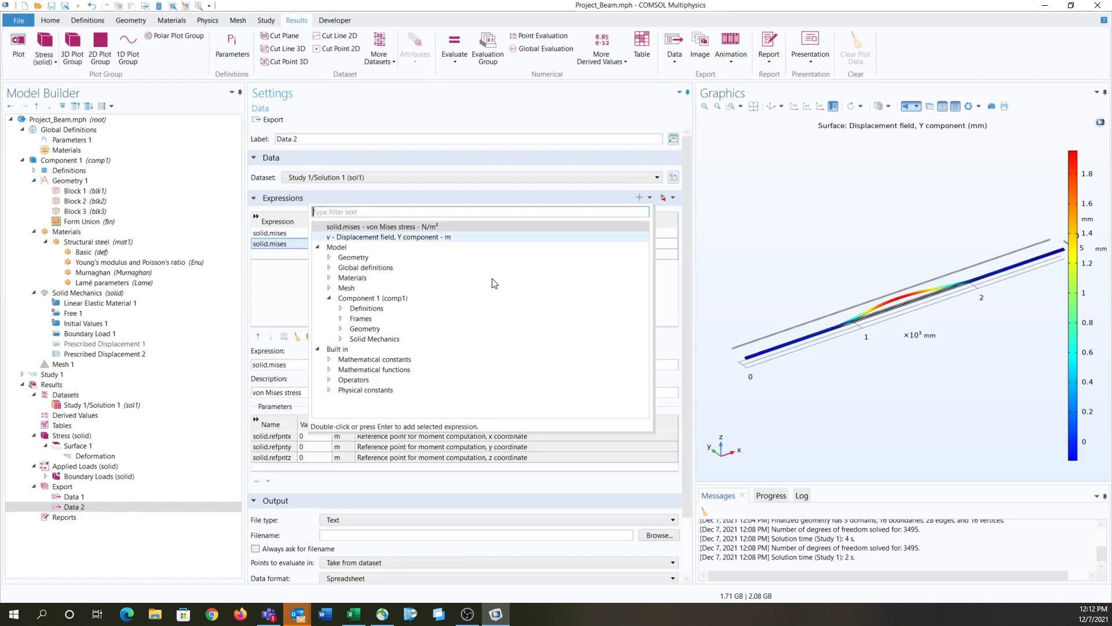
{"action": "left_click", "coordinate": [409, 348]}
{"action": "double_click", "coordinate": [409, 340]}
{"action": "double_click", "coordinate": [407, 370]}
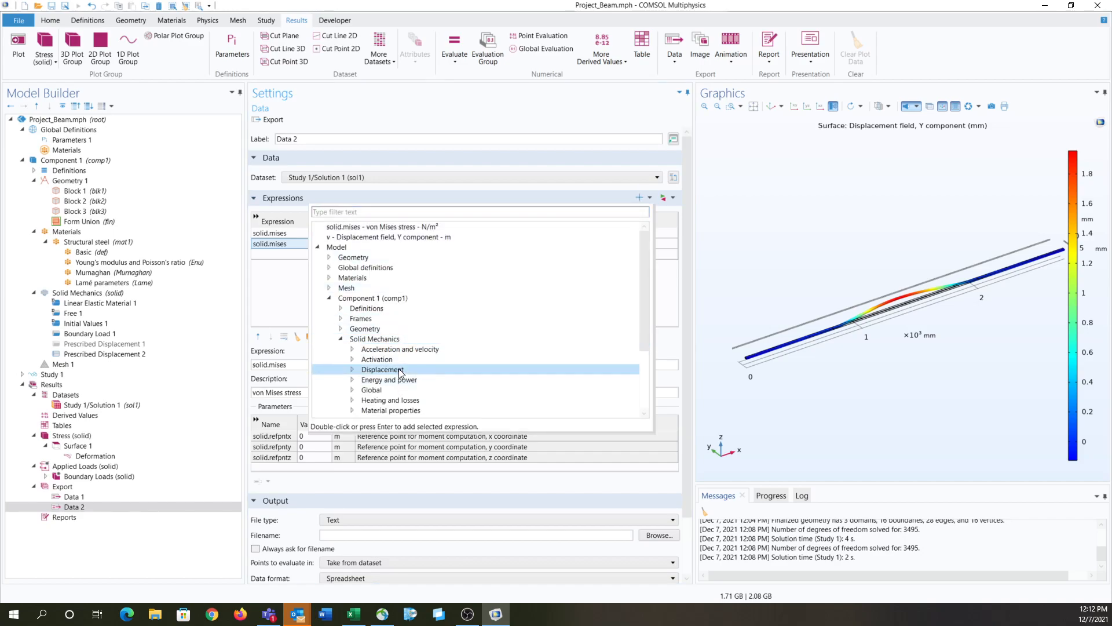
{"action": "left_click", "coordinate": [421, 400]}
{"action": "double_click", "coordinate": [421, 399]}
{"action": "double_click", "coordinate": [423, 390]}
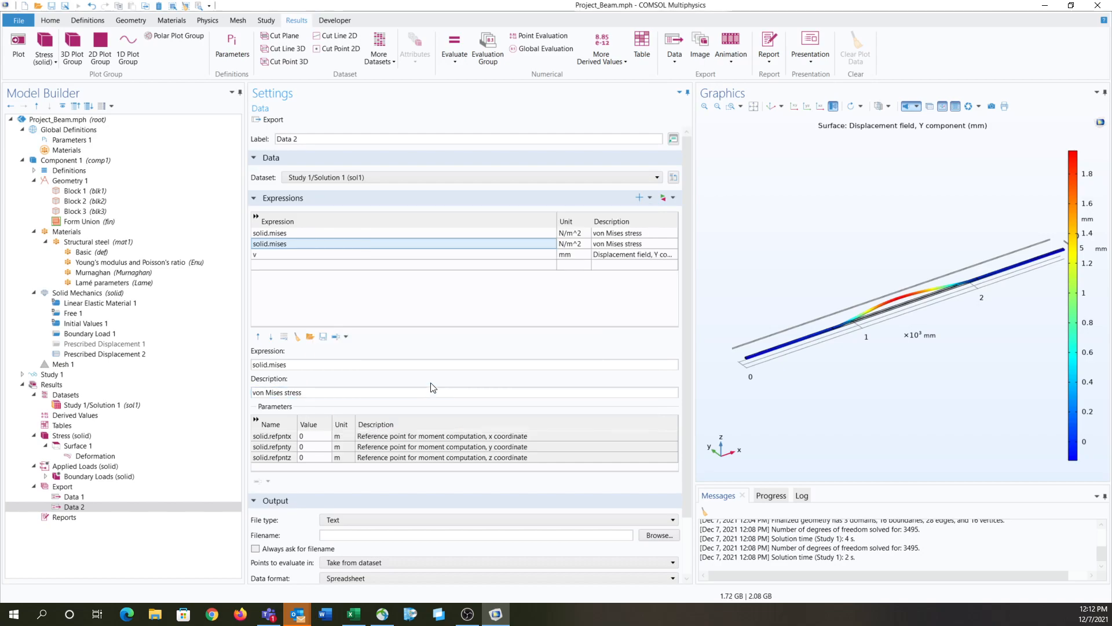
{"action": "right_click", "coordinate": [553, 244]}
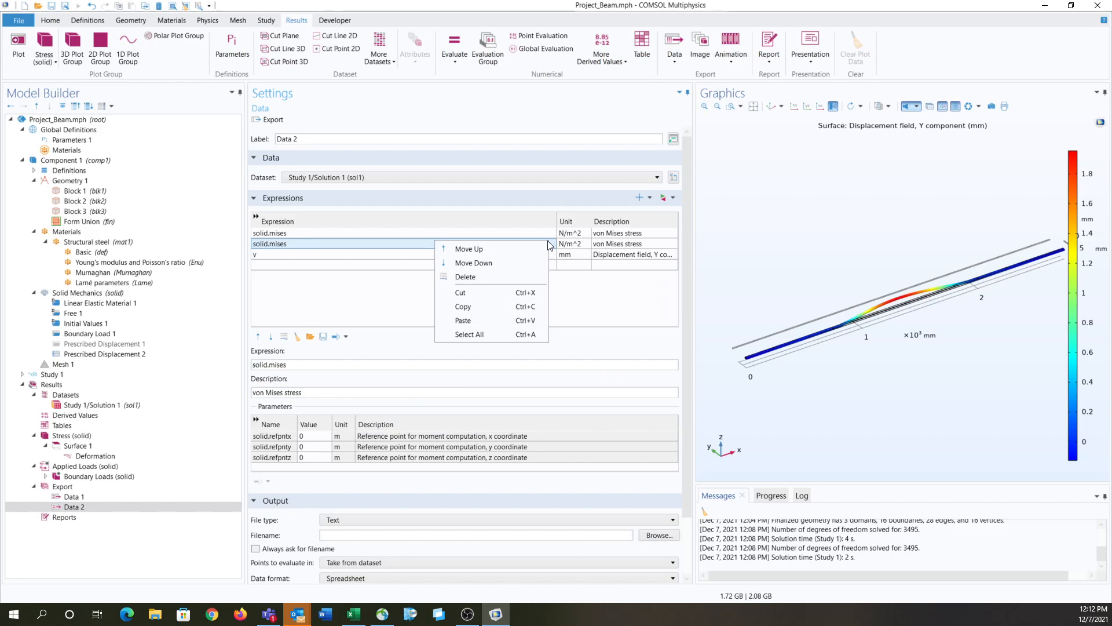
{"action": "left_click", "coordinate": [517, 277]}
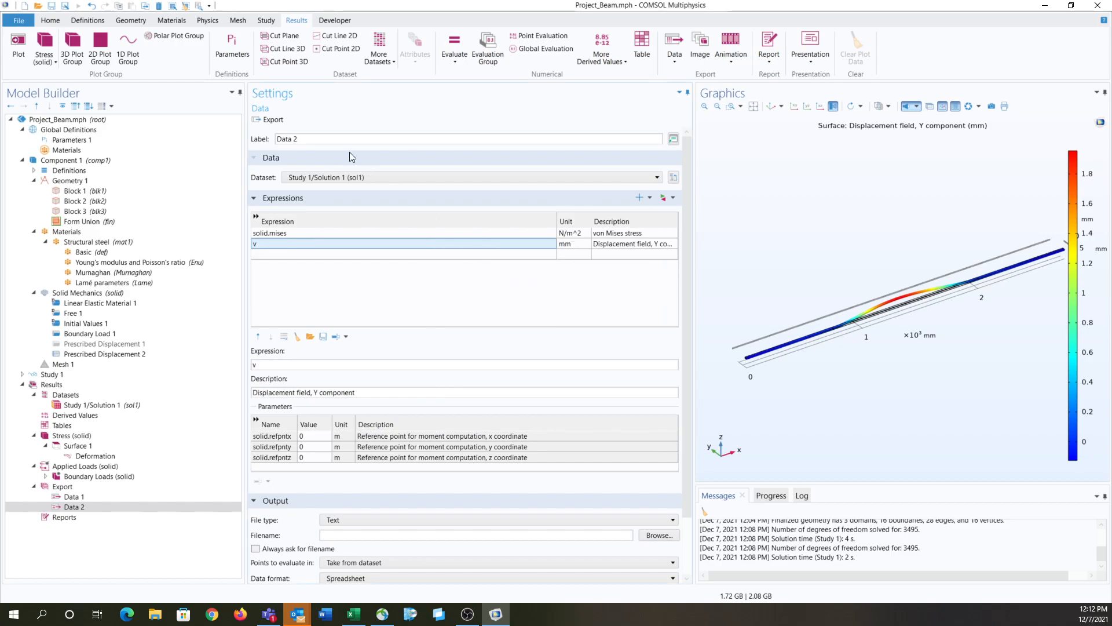
Step: Export the Data 2 results to the EG325 21FADAY folder as test.csv
{"action": "left_click", "coordinate": [270, 120]}
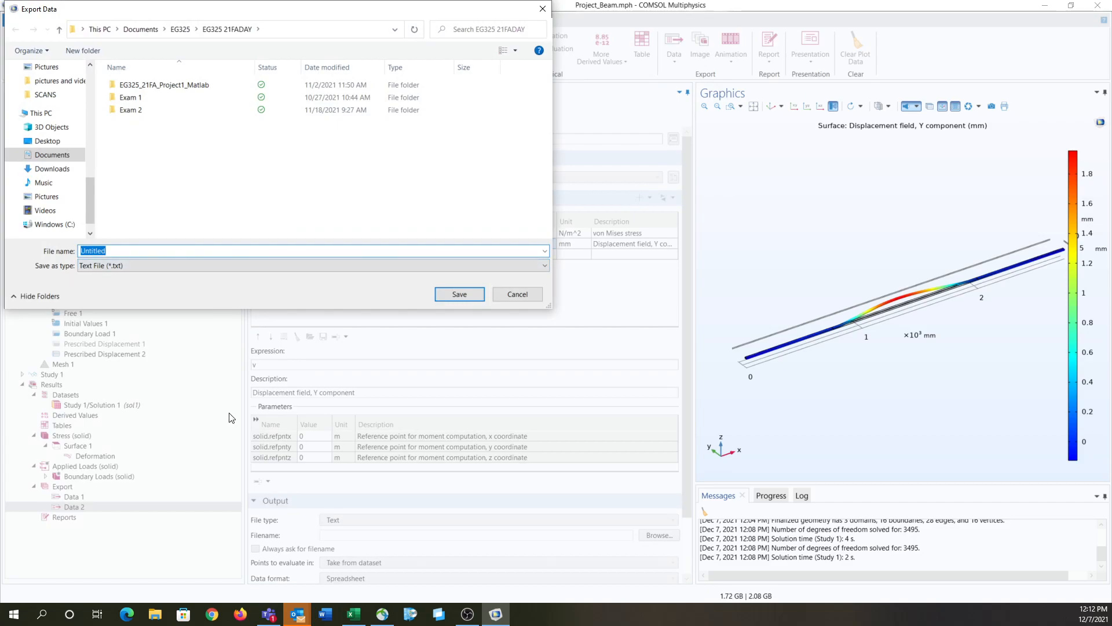
{"action": "type", "text": "test.csv"}
{"action": "key", "text": "Return"}
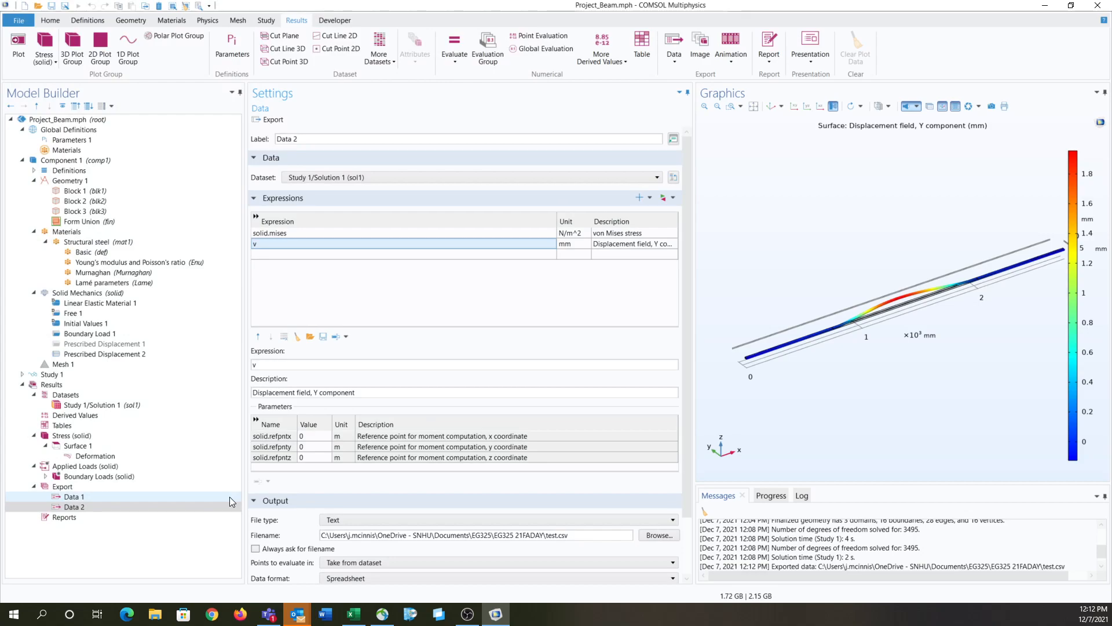
Step: Open the exported test.csv in Excel and autofit the widths of columns A to E
{"action": "left_click", "coordinate": [156, 614]}
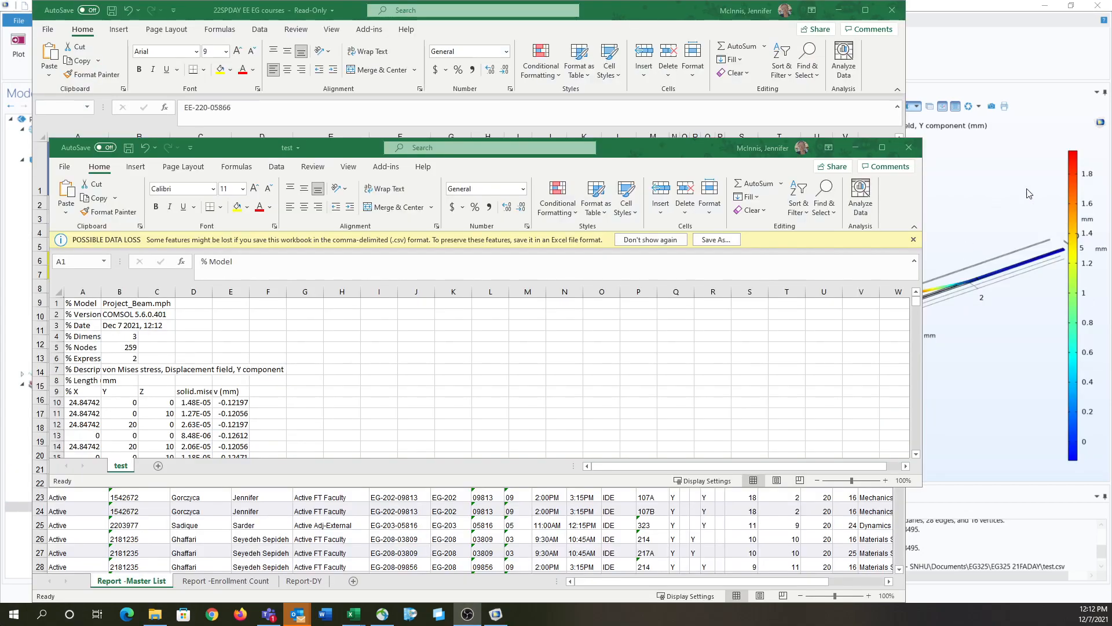
{"action": "left_click", "coordinate": [882, 147]}
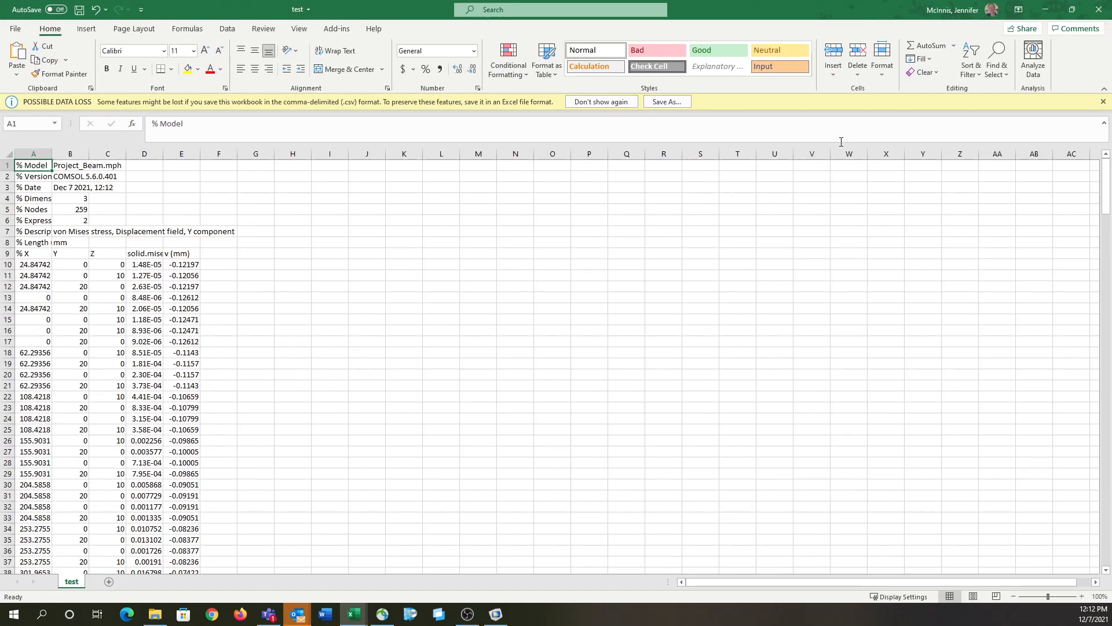
{"action": "left_click", "coordinate": [256, 287]}
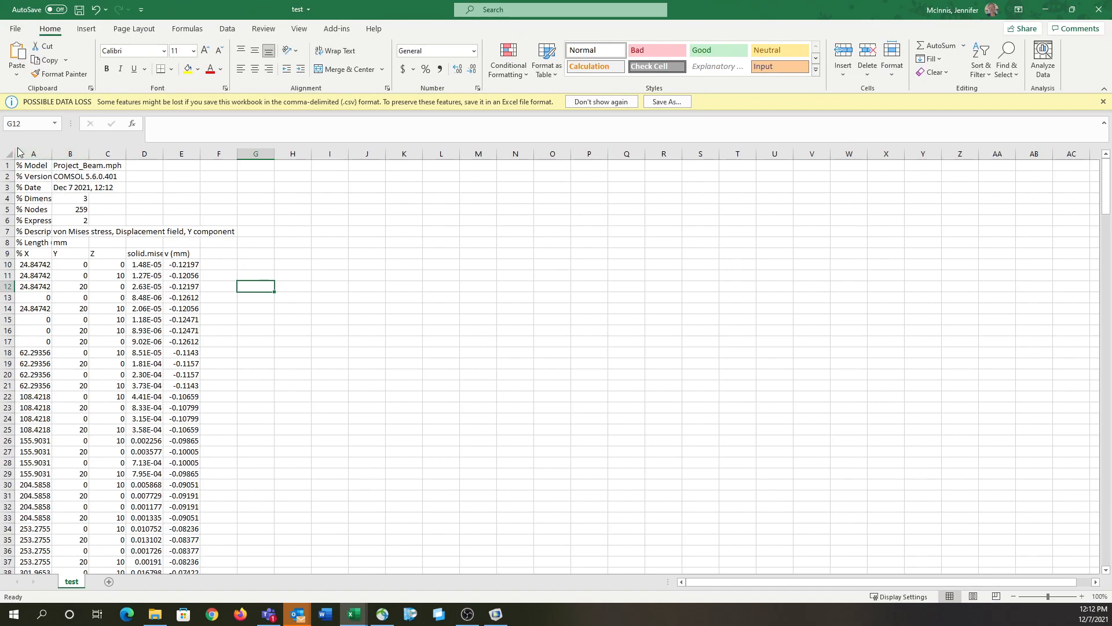
{"action": "left_click_drag", "start_coordinate": [34, 154], "coordinate": [192, 153]}
{"action": "double_click", "coordinate": [199, 154]}
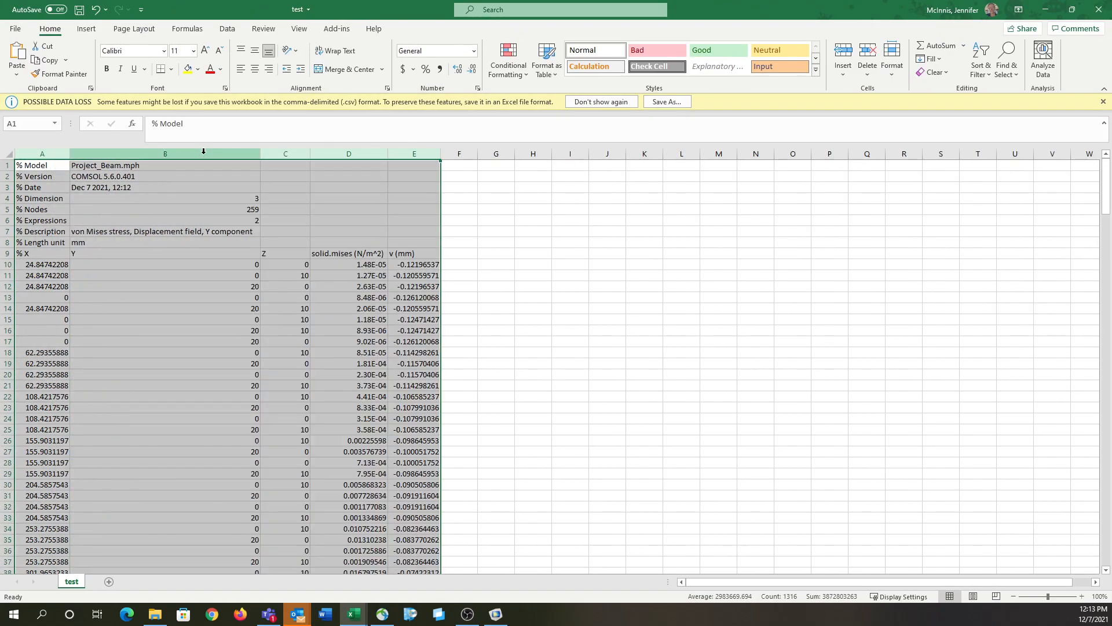
Step: Examine the exported X, Y and Z coordinate columns and the solid.mises and v result columns
{"action": "left_click", "coordinate": [42, 262]}
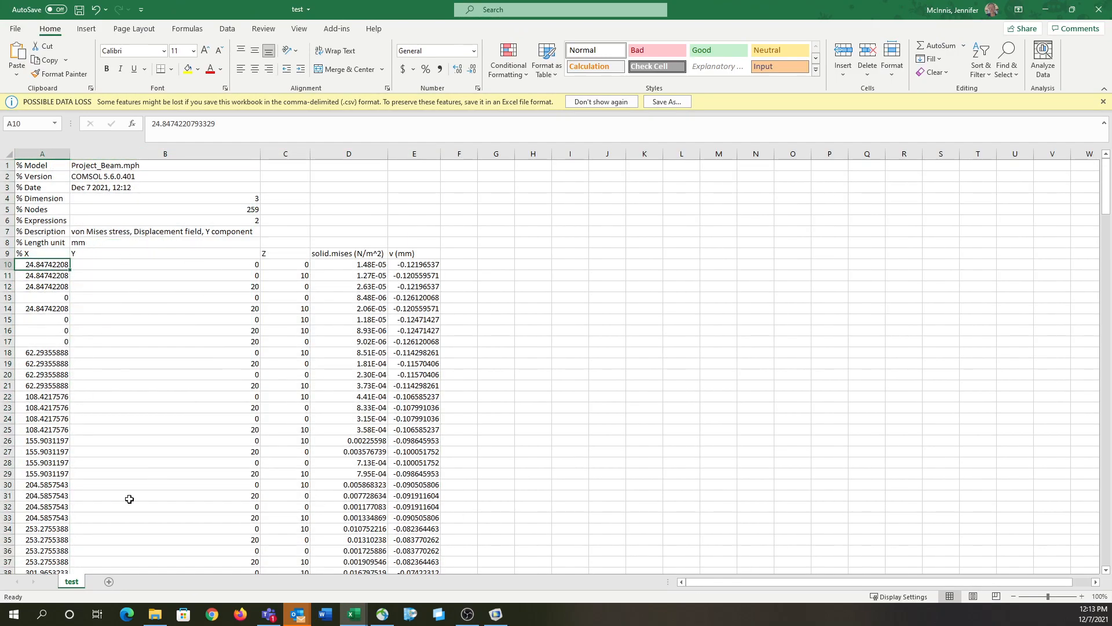
{"action": "scroll", "coordinate": [156, 417], "scroll_direction": "down", "scroll_amount": 1}
{"action": "left_click", "coordinate": [51, 219]}
{"action": "left_click", "coordinate": [89, 219]}
{"action": "left_click", "coordinate": [287, 212]}
{"action": "left_click", "coordinate": [341, 224]}
{"action": "left_click_drag", "start_coordinate": [349, 154], "coordinate": [401, 215]}
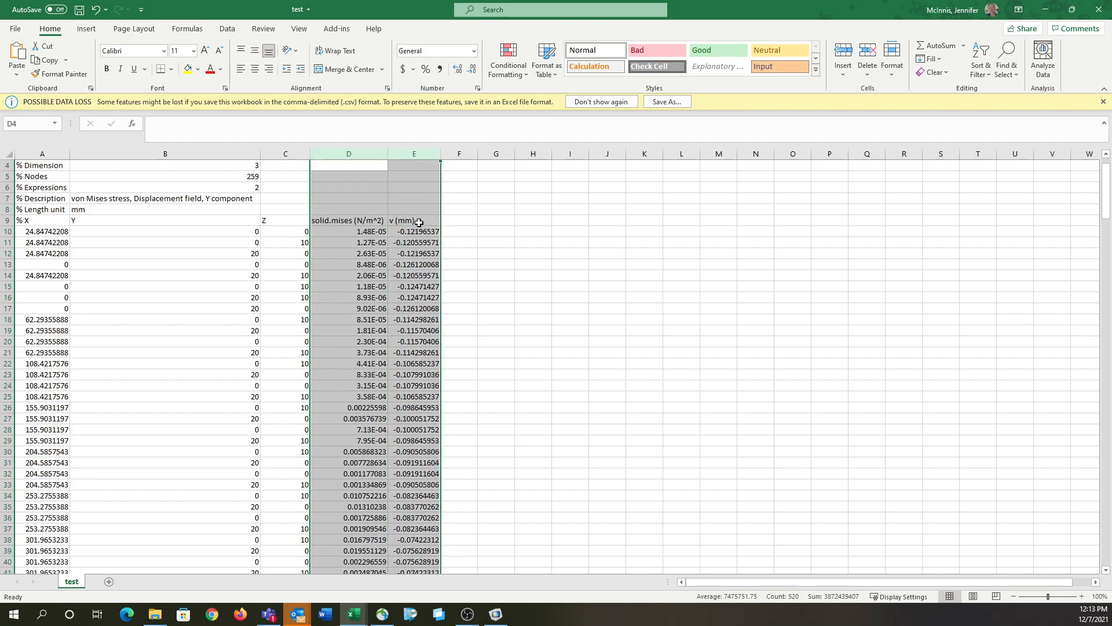
{"action": "scroll", "coordinate": [419, 231], "scroll_direction": "down", "scroll_amount": 17}
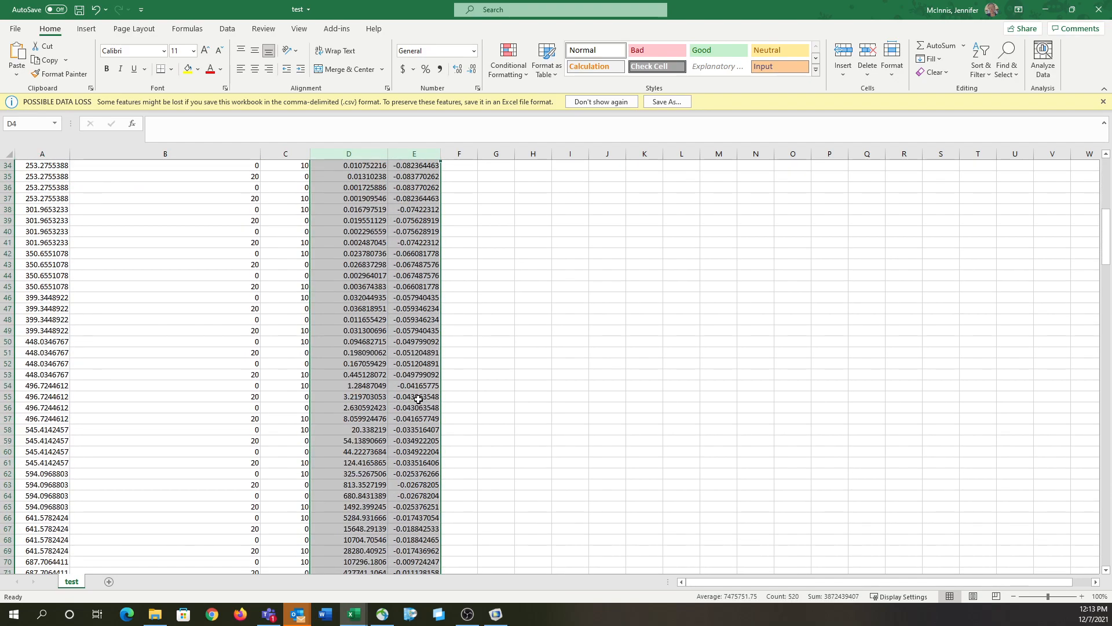
{"action": "scroll", "coordinate": [394, 407], "scroll_direction": "up", "scroll_amount": 18}
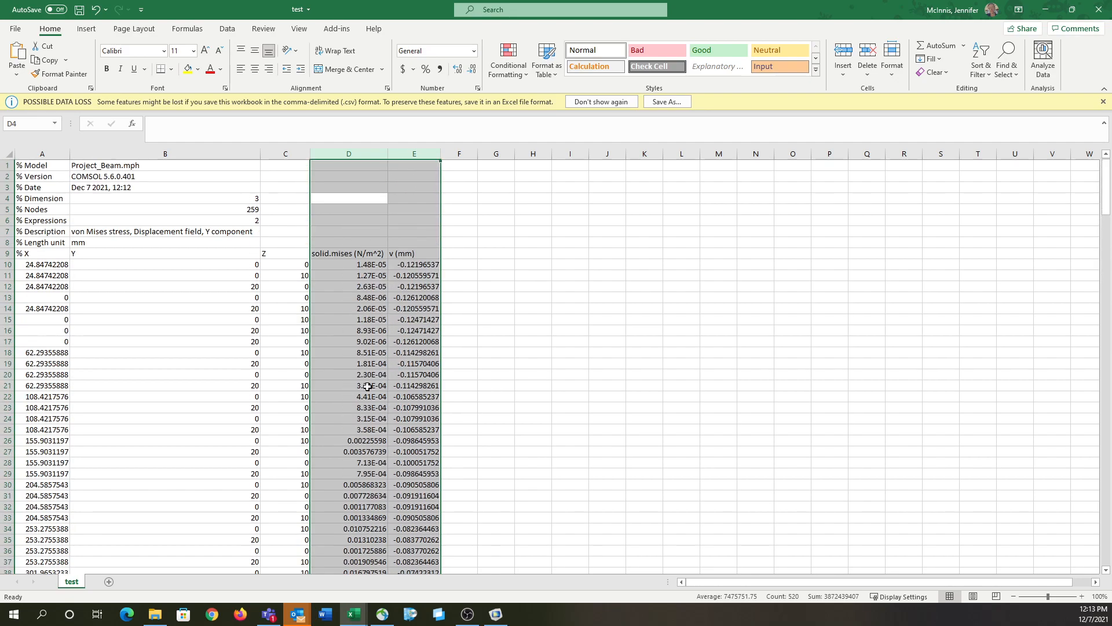
Step: Plot the solid.mises values in D10:D268 as a scatter chart with markers only
{"action": "left_click", "coordinate": [334, 253]}
{"action": "key", "text": "Down"}
{"action": "scroll", "coordinate": [405, 457], "scroll_direction": "down", "scroll_amount": 16}
{"action": "scroll", "coordinate": [386, 431], "scroll_direction": "up", "scroll_amount": 1}
{"action": "left_click", "coordinate": [361, 351]}
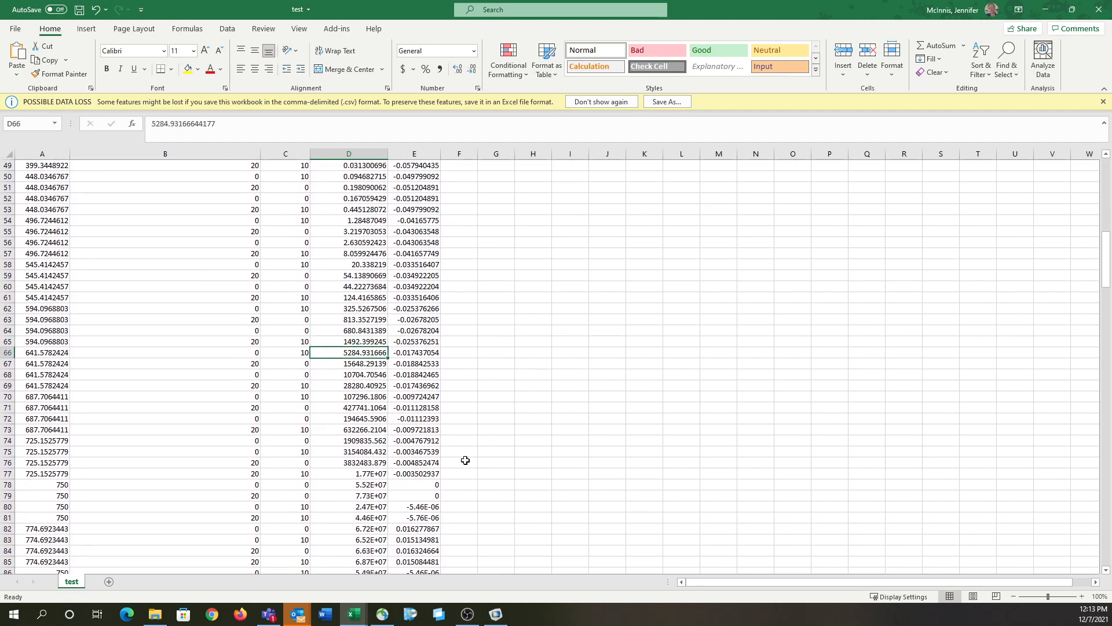
{"action": "key", "text": "ctrl+Up"}
{"action": "key", "text": "ctrl+shift+Down"}
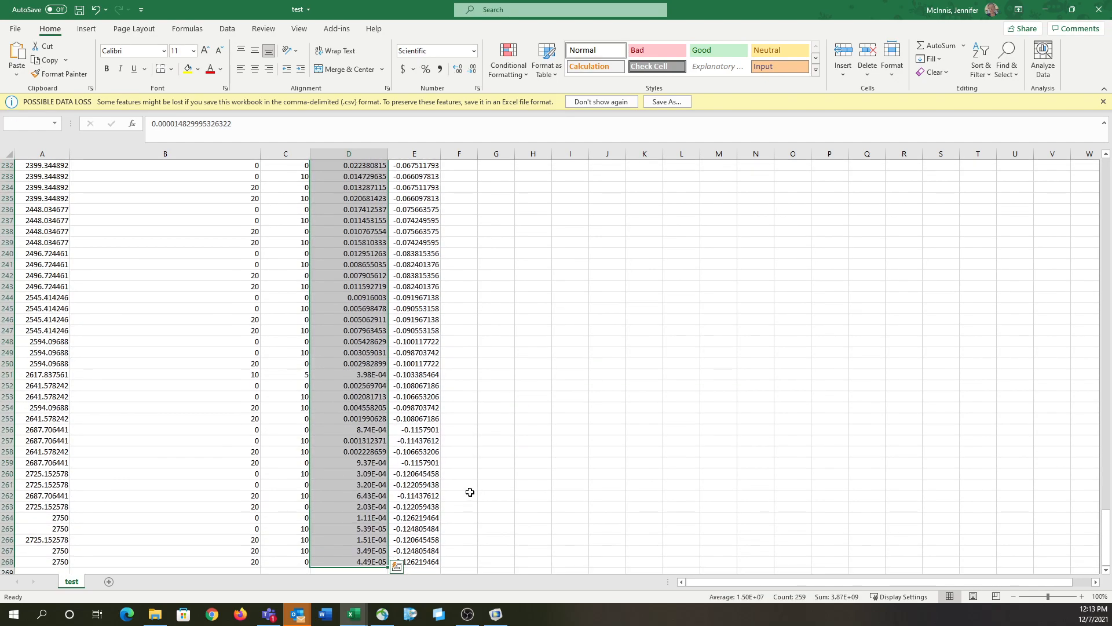
{"action": "left_click", "coordinate": [87, 28]}
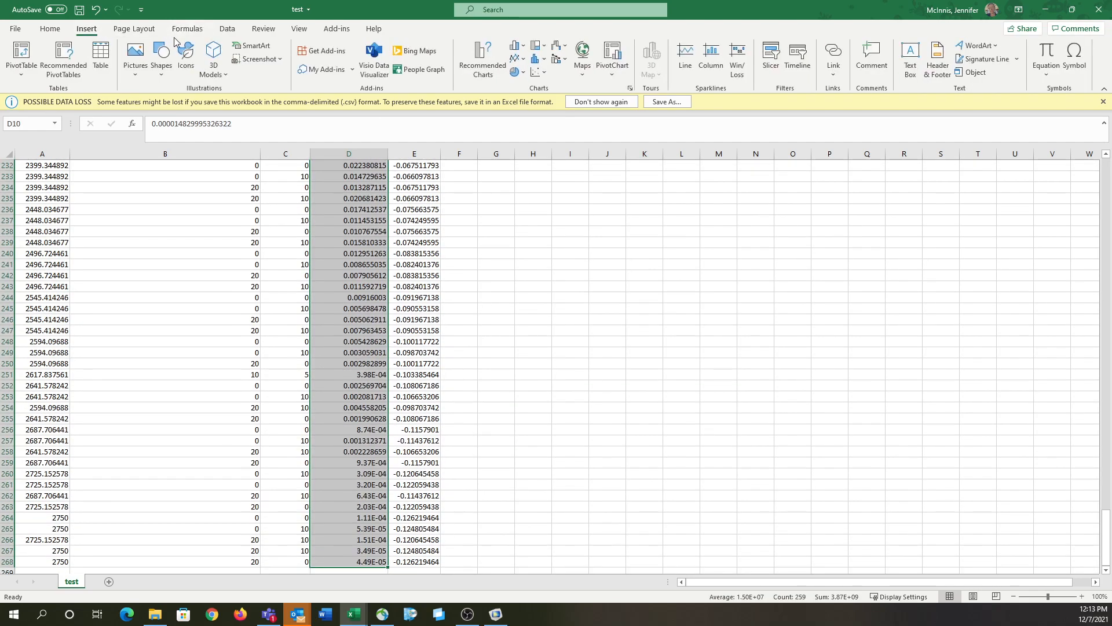
{"action": "left_click", "coordinate": [537, 72]}
{"action": "left_click", "coordinate": [543, 112]}
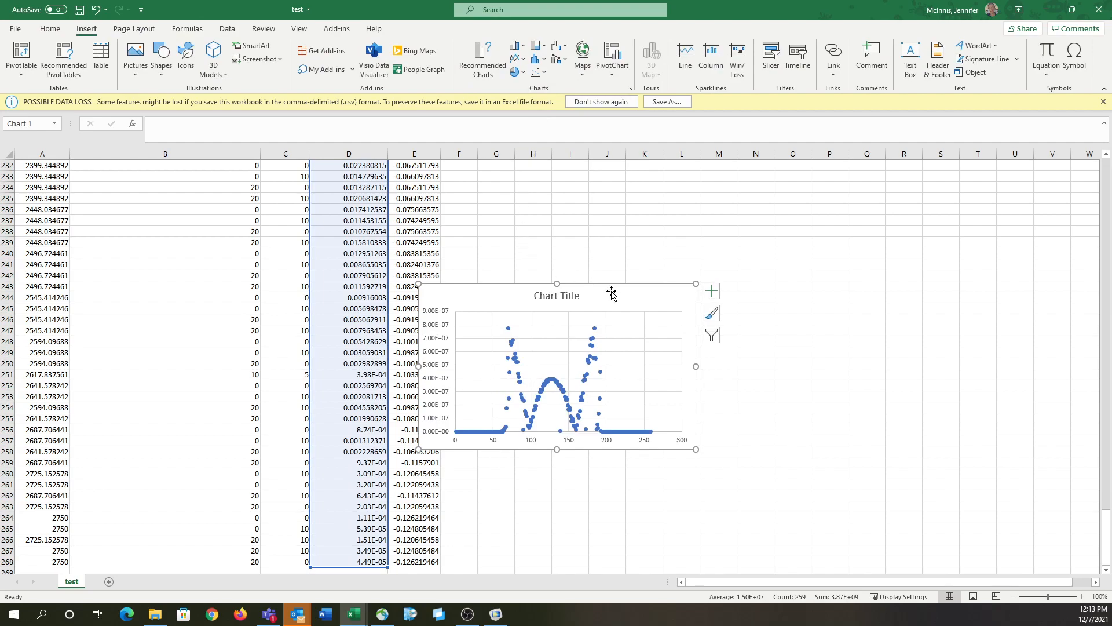
Step: Move the scatter chart beside the data and enlarge it to span about columns F to S, rows 235 to 262
{"action": "left_click_drag", "start_coordinate": [611, 292], "coordinate": [630, 206]}
{"action": "left_click_drag", "start_coordinate": [716, 366], "coordinate": [943, 498]}
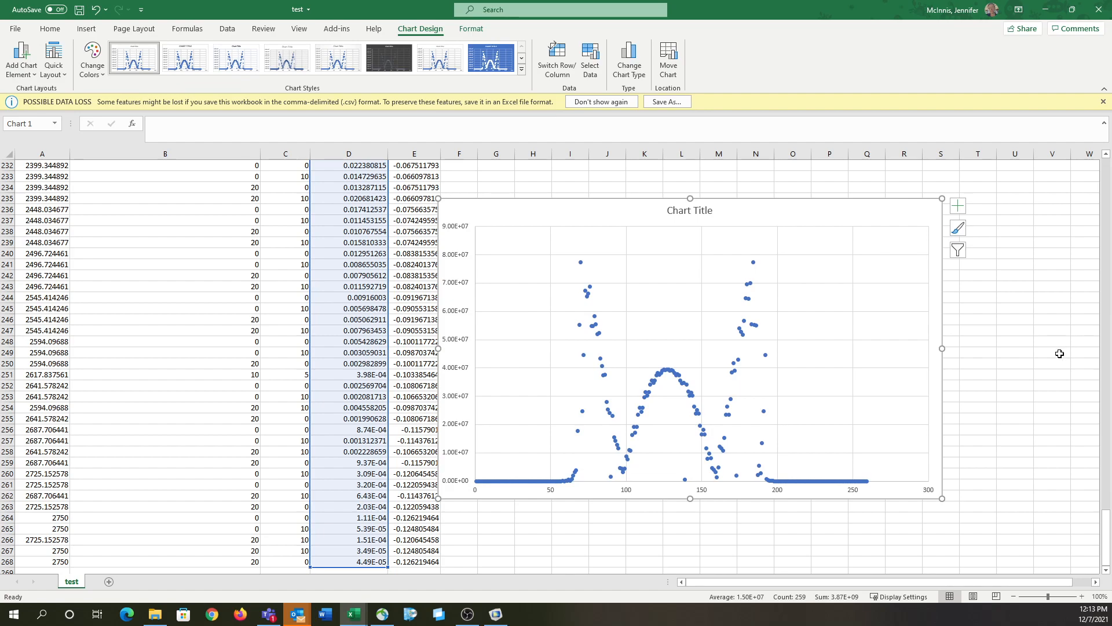
{"action": "left_click", "coordinate": [1035, 353]}
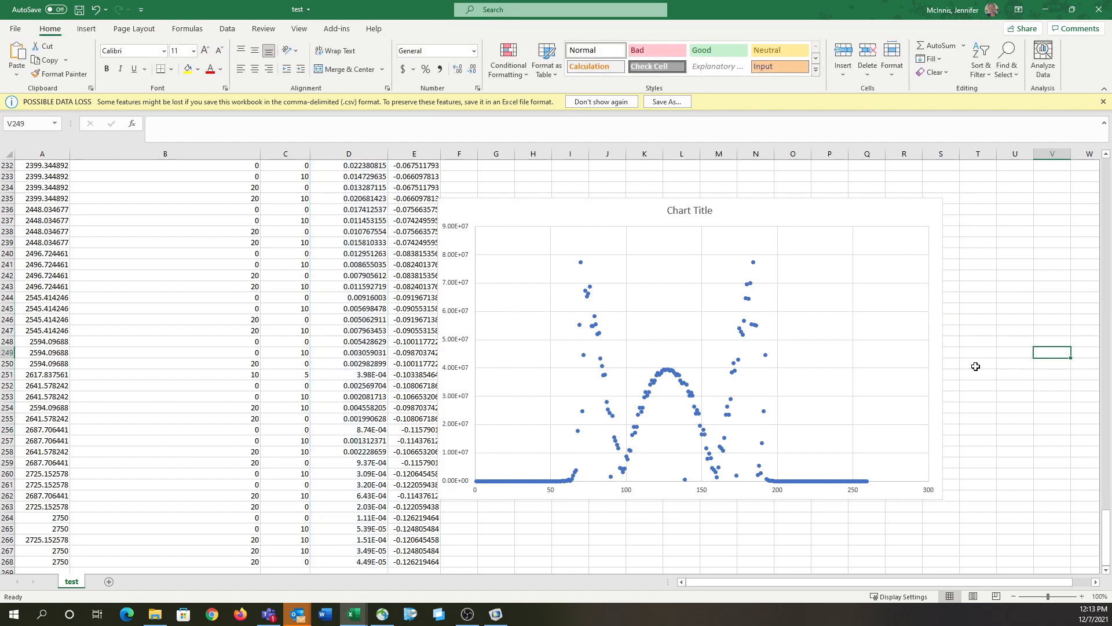
{"action": "left_click", "coordinate": [995, 364]}
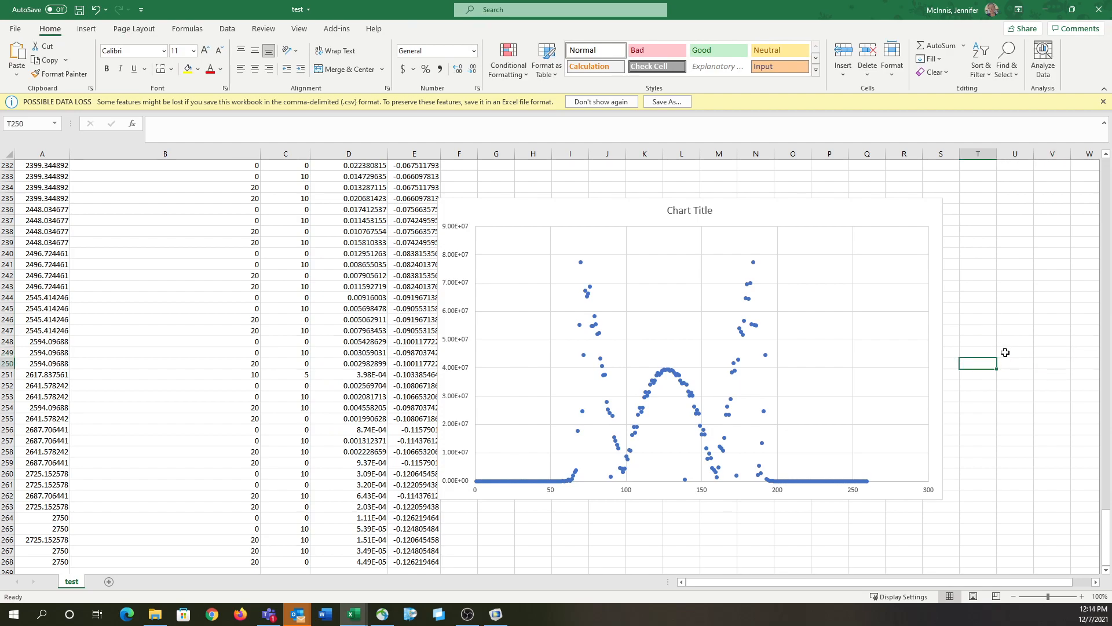
{"action": "left_click", "coordinate": [982, 350]}
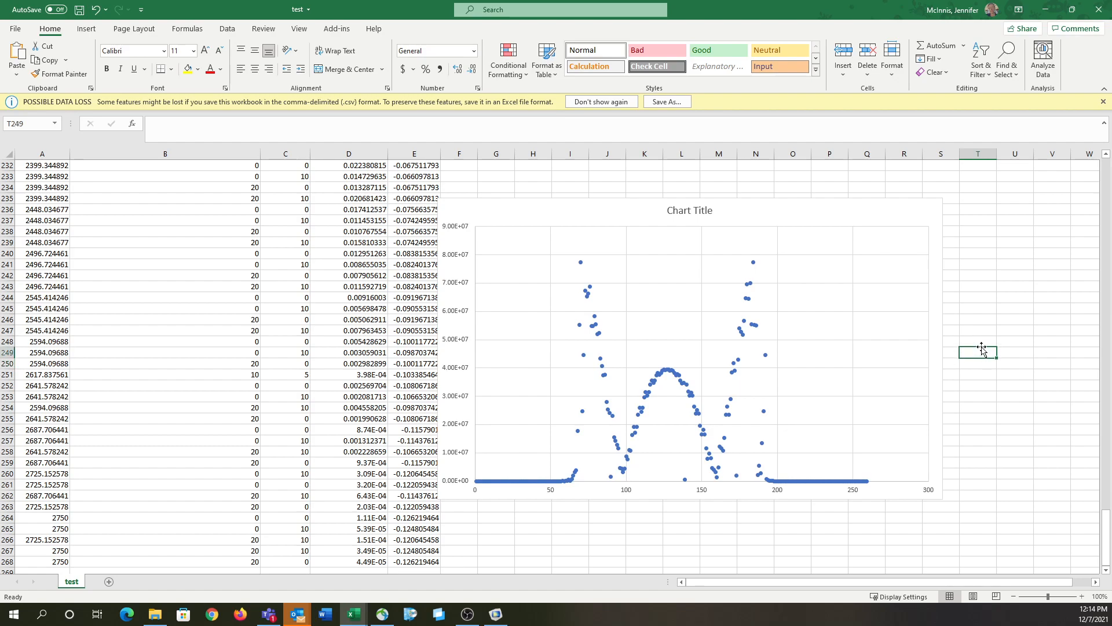